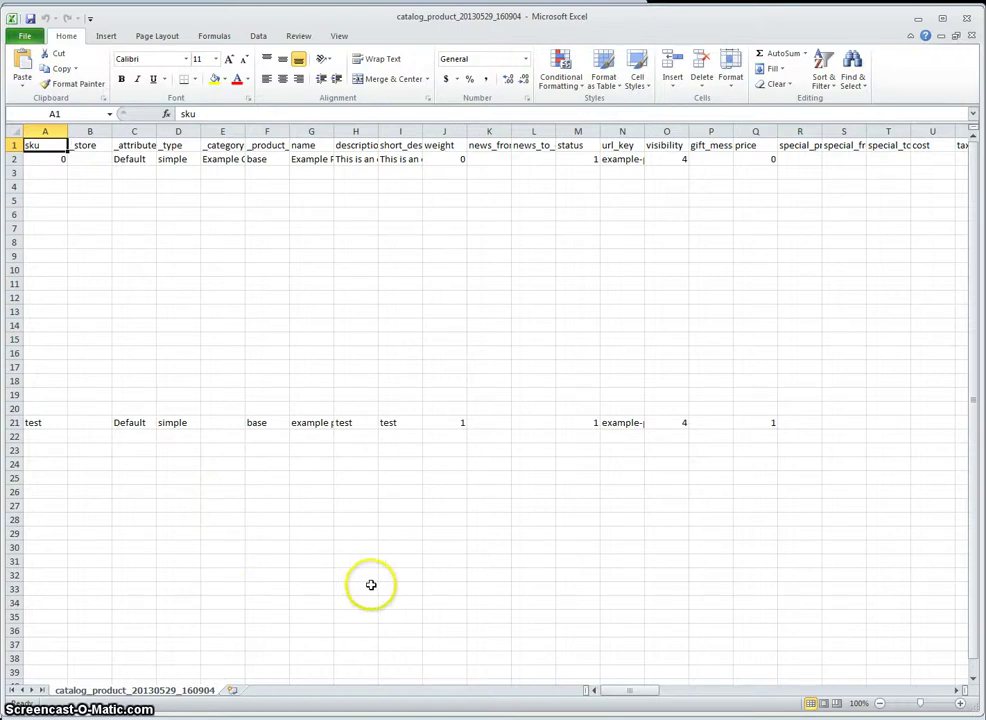
Return to column A and minimize Excel to reveal the Magento export page listing catalog_product_20130529_160904.csv
left_click(425, 577)
left_click(586, 283)
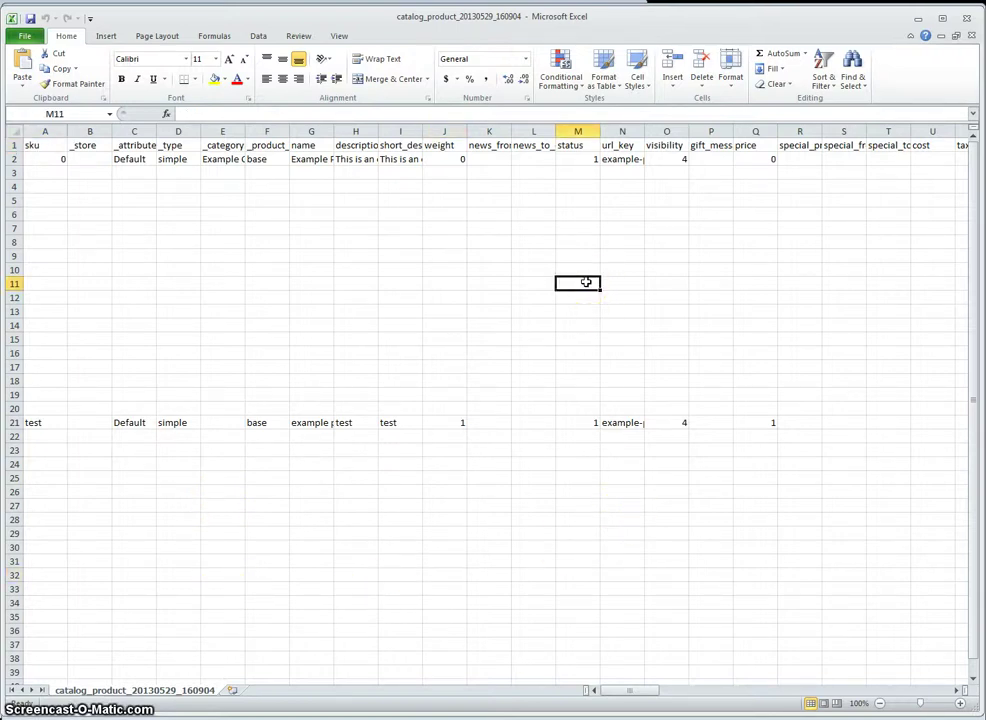
key("Up")
key("Up")
key("Up")
key("Left")
key("Left")
key("Left")
key("Left")
key("Left")
key("Left")
key("Left")
key("Left")
key("Left")
key("Left")
key("Left")
key("Left")
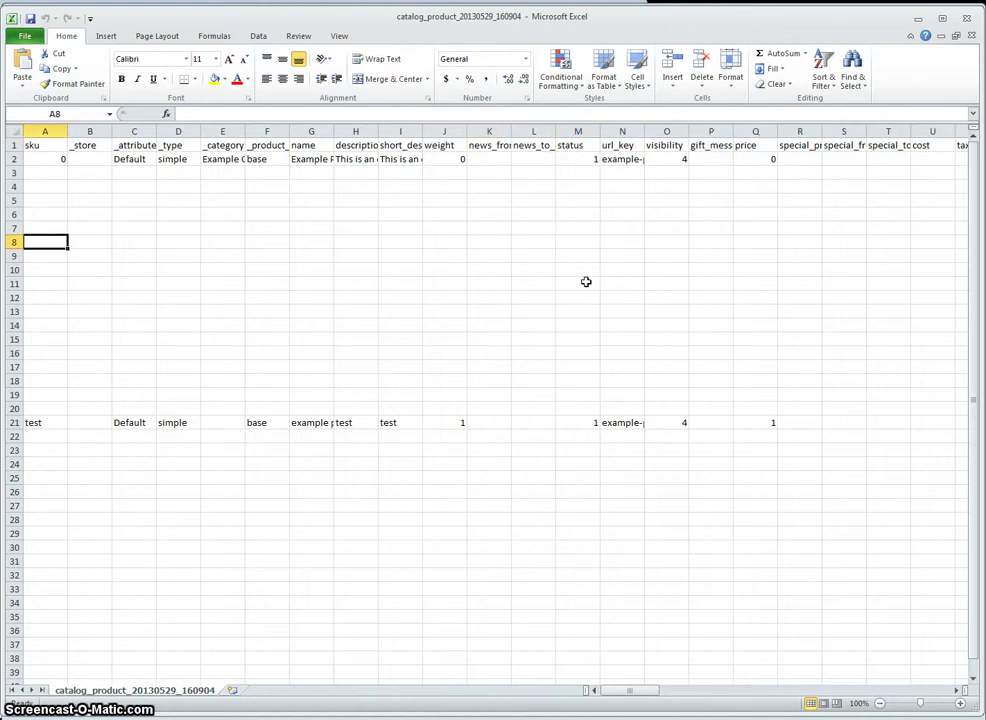
left_click(919, 19)
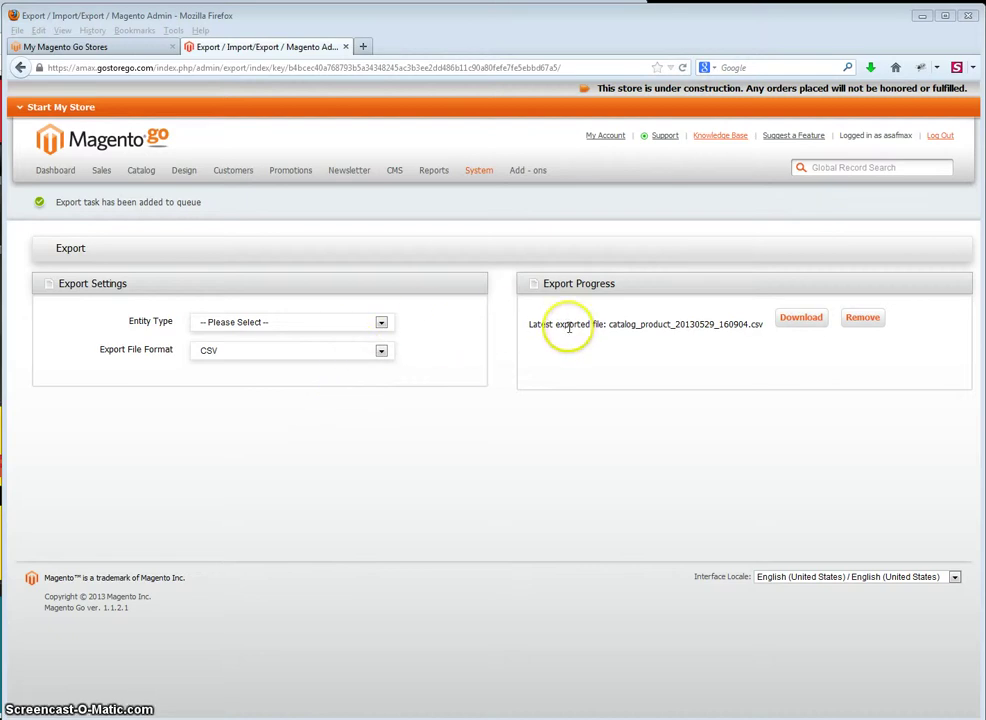
Set the export entity type to Products, then switch back to the catalog_product_20130529_160904 sheet in Excel
left_click(274, 324)
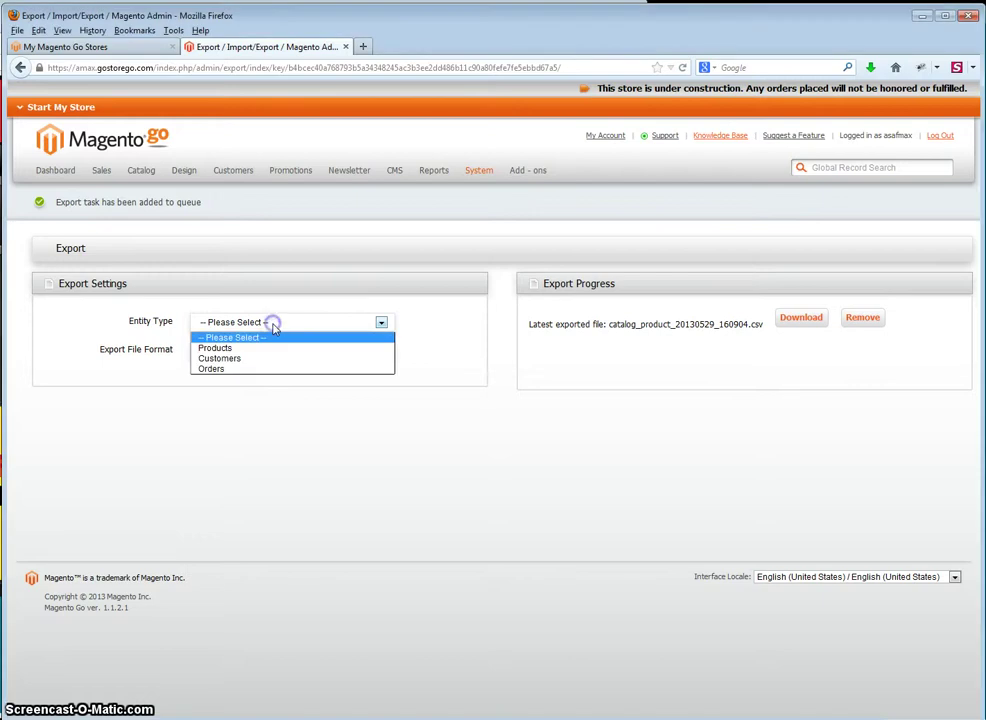
left_click(260, 347)
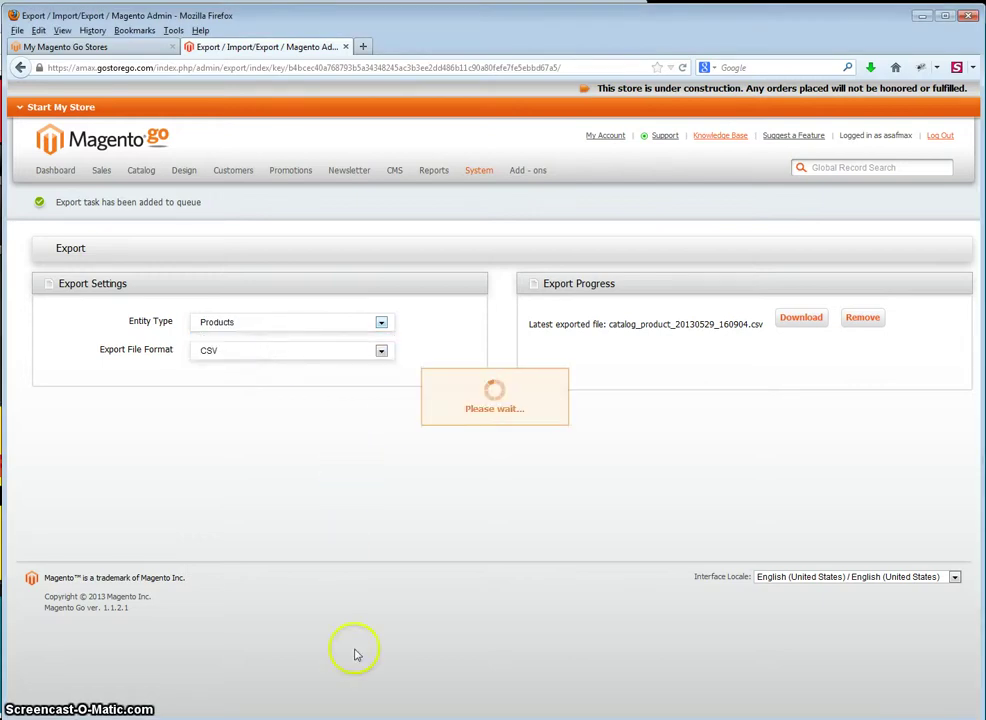
scroll(755, 577, "down", 15)
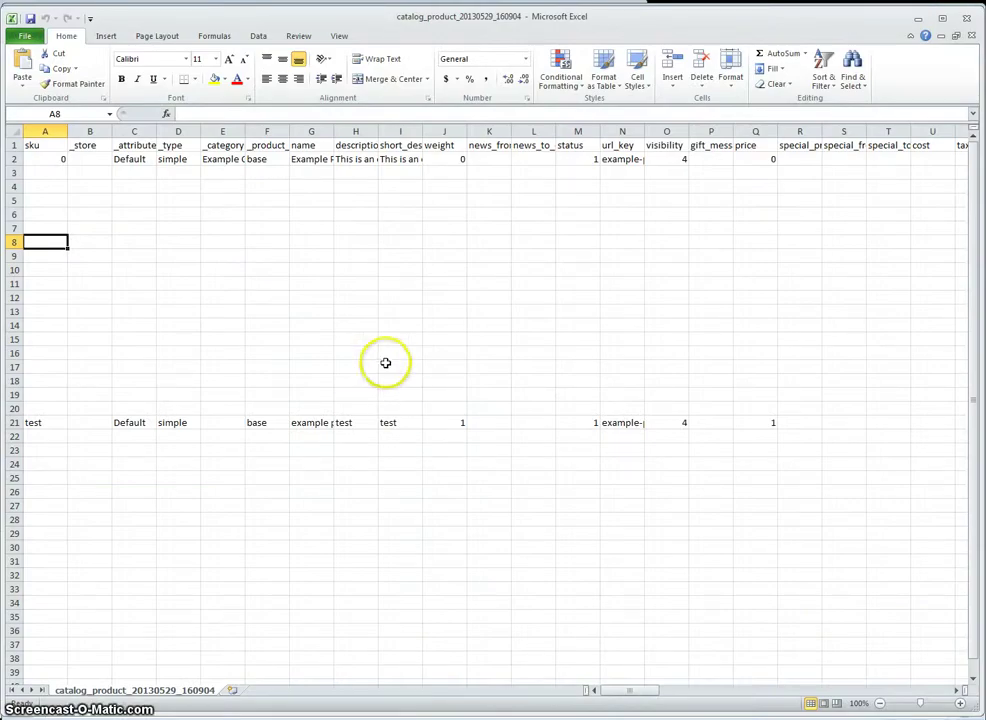
left_click(385, 364)
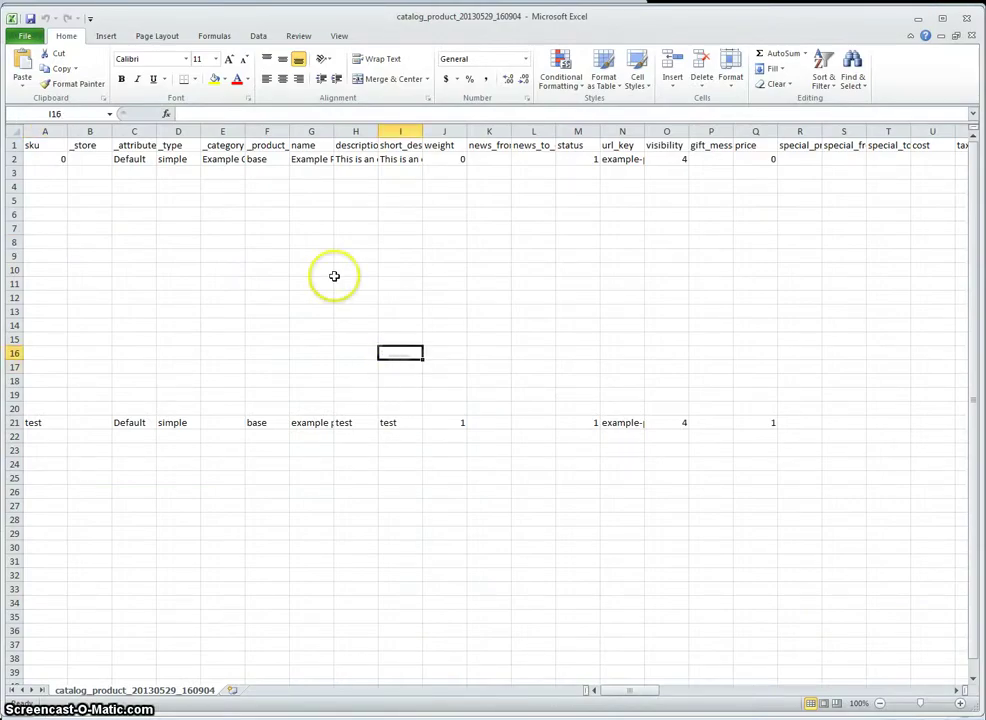
Jump across to the custom option columns DB–DW and up to their header row
key("Up")
key("Up")
key("Up")
key("Up")
key("Up")
key("Up")
key("Up")
key("Up")
key("Up")
key("Up")
key("Up")
key("Up")
key("Up")
key("Left")
key("Right")
key("Right")
key("Right")
key("Right")
key("Right")
key("Right")
key("Right")
key("Right")
key("Right")
key("Right")
key("Down")
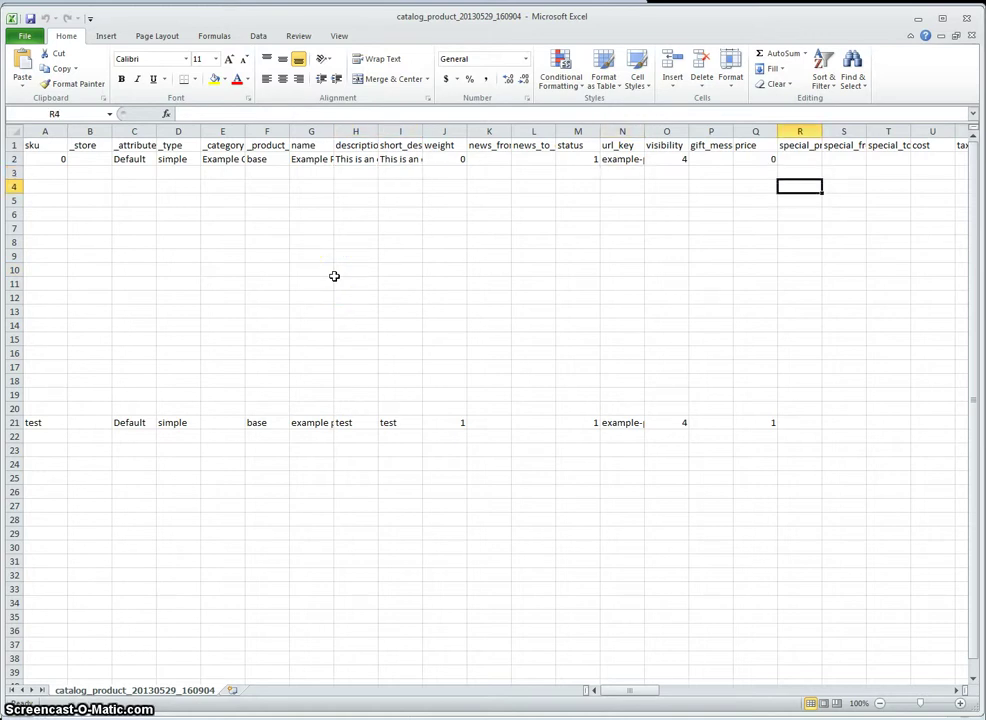
key("ctrl+Right")
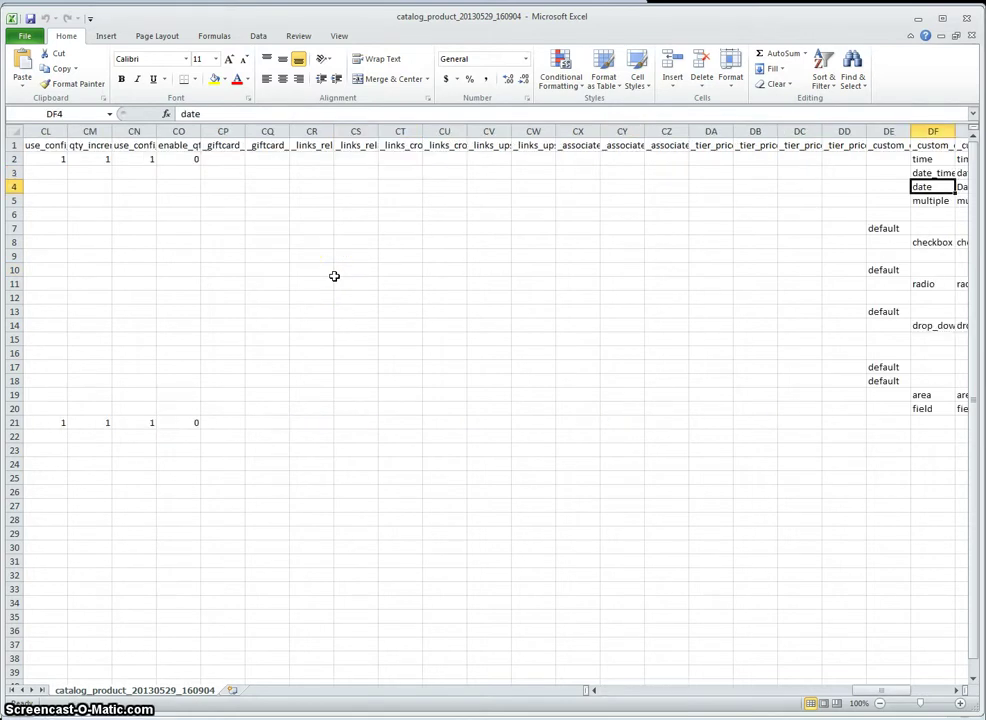
scroll(334, 276, "right", 6)
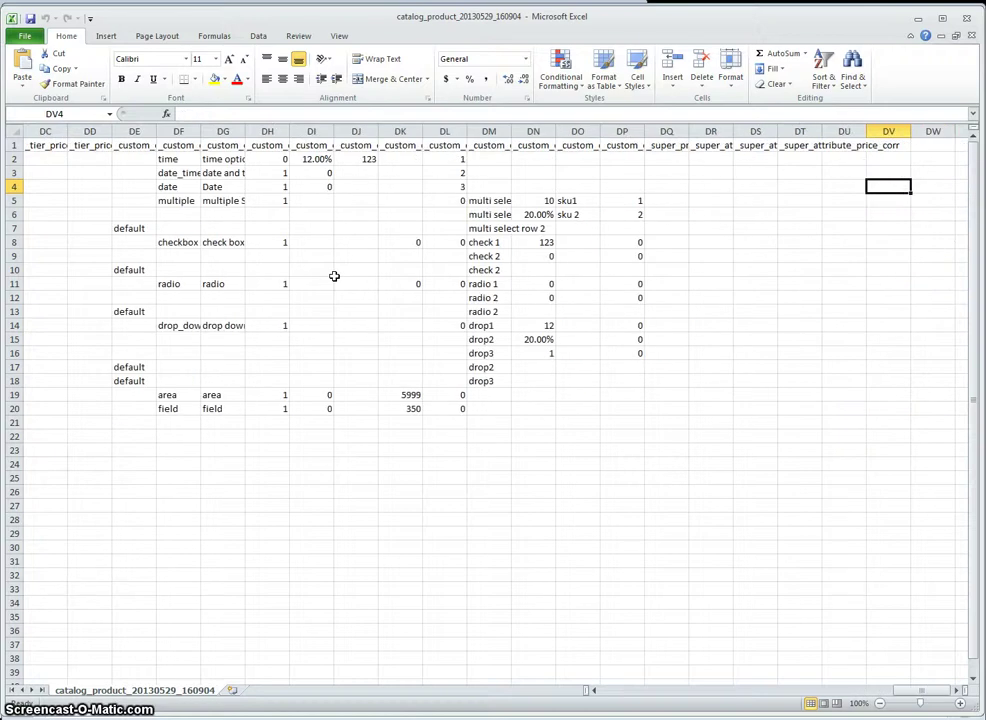
key("Left")
key("Left")
key("Left")
key("Left")
key("Up")
key("Up")
key("Up")
key("Right")
key("Right")
key("Right")
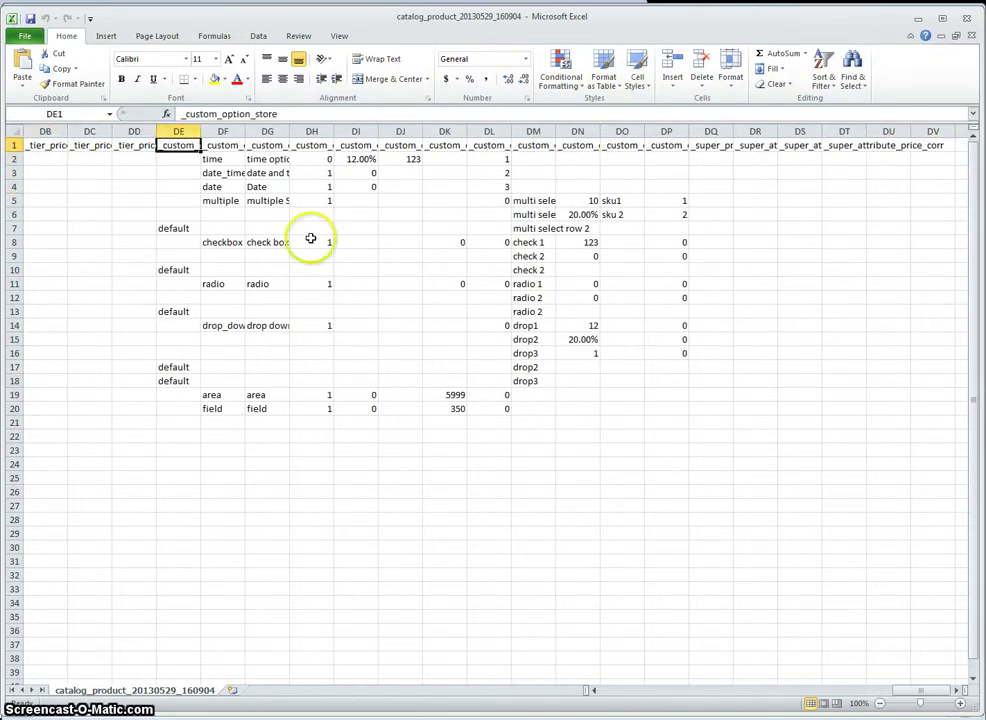
AutoFit columns DE through DK and DP to show their _custom_option store, type, title, required, price, SKU, max-characters and row_sort headers
double_click(200, 131)
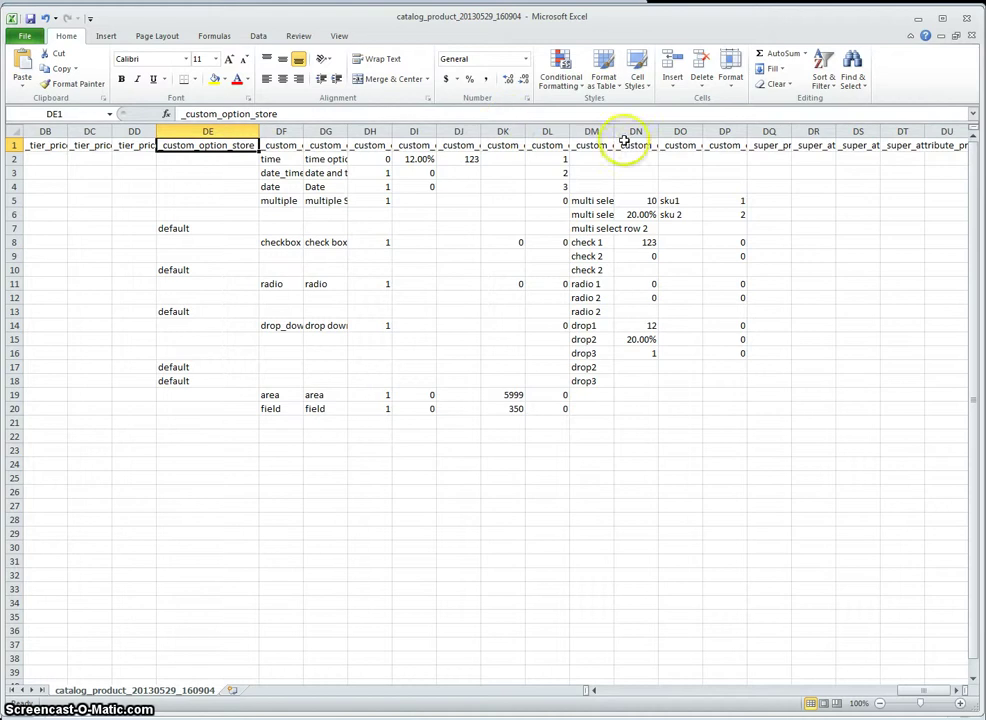
double_click(746, 133)
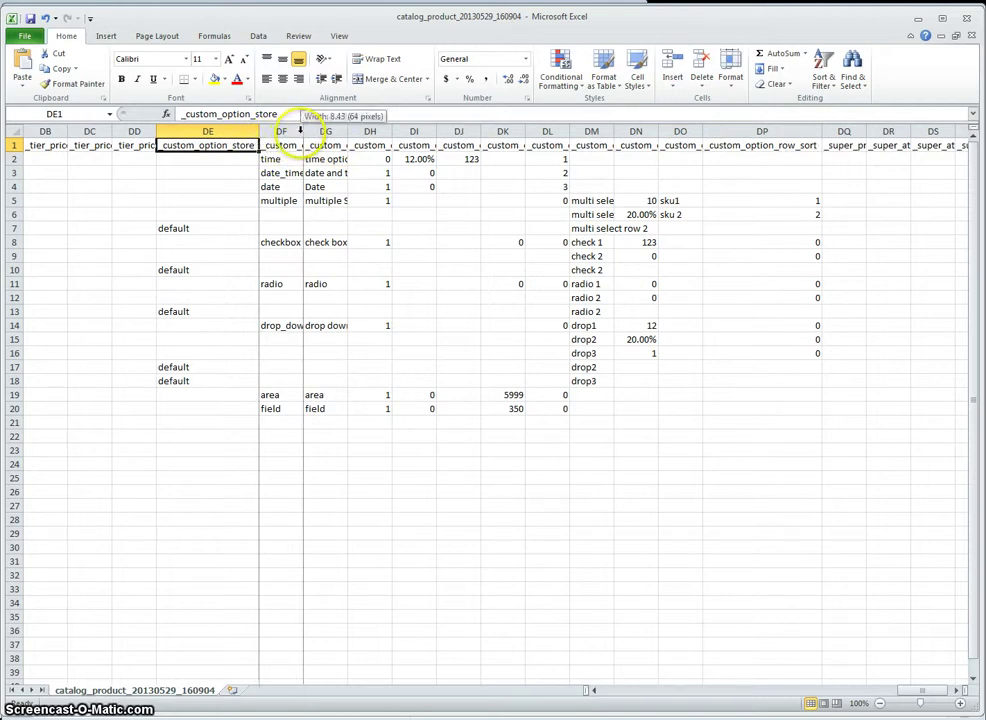
double_click(303, 133)
double_click(402, 133)
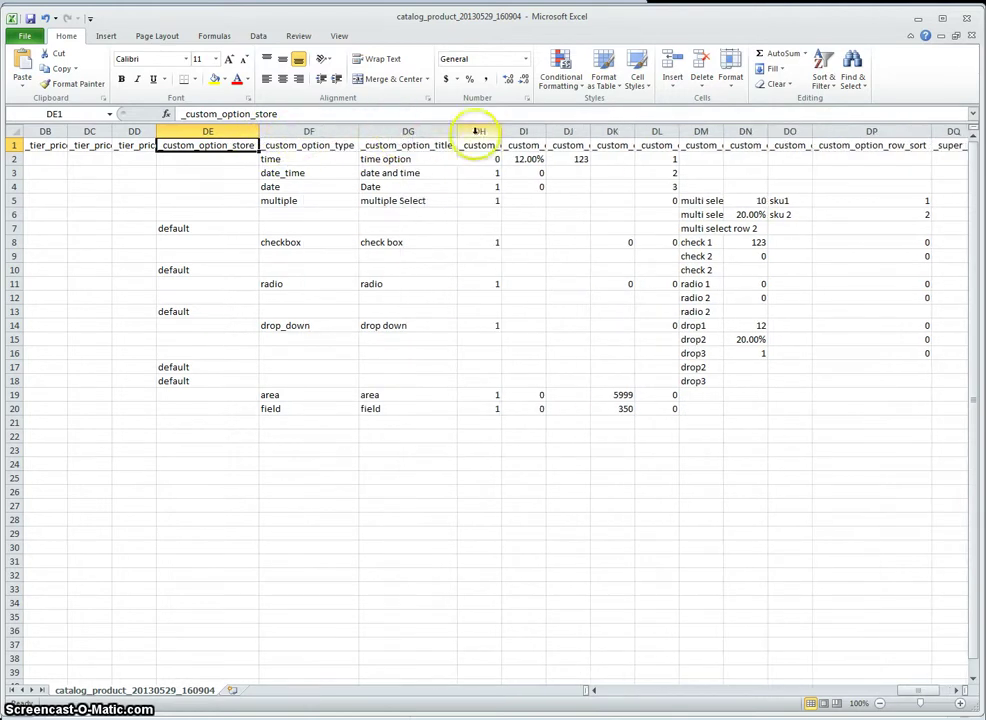
double_click(501, 133)
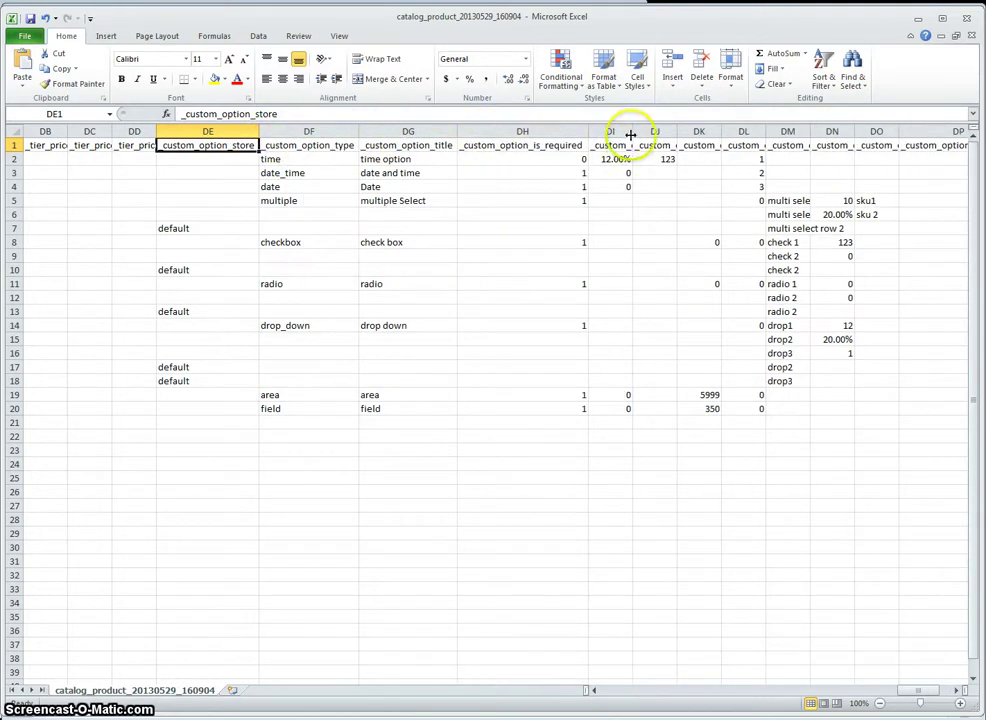
double_click(633, 133)
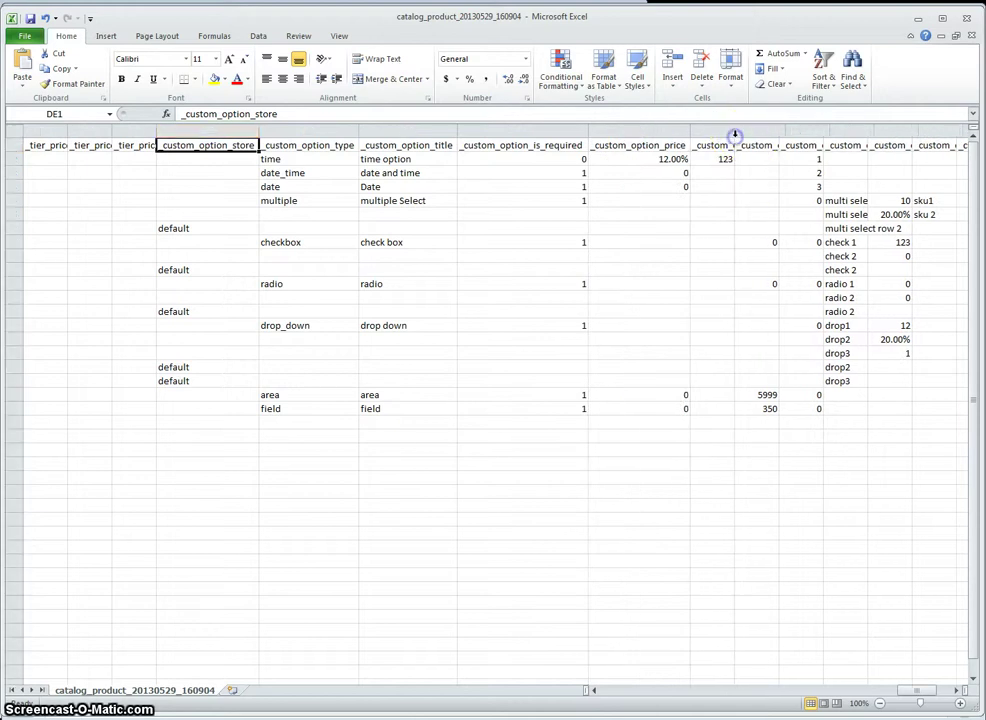
double_click(735, 134)
double_click(827, 134)
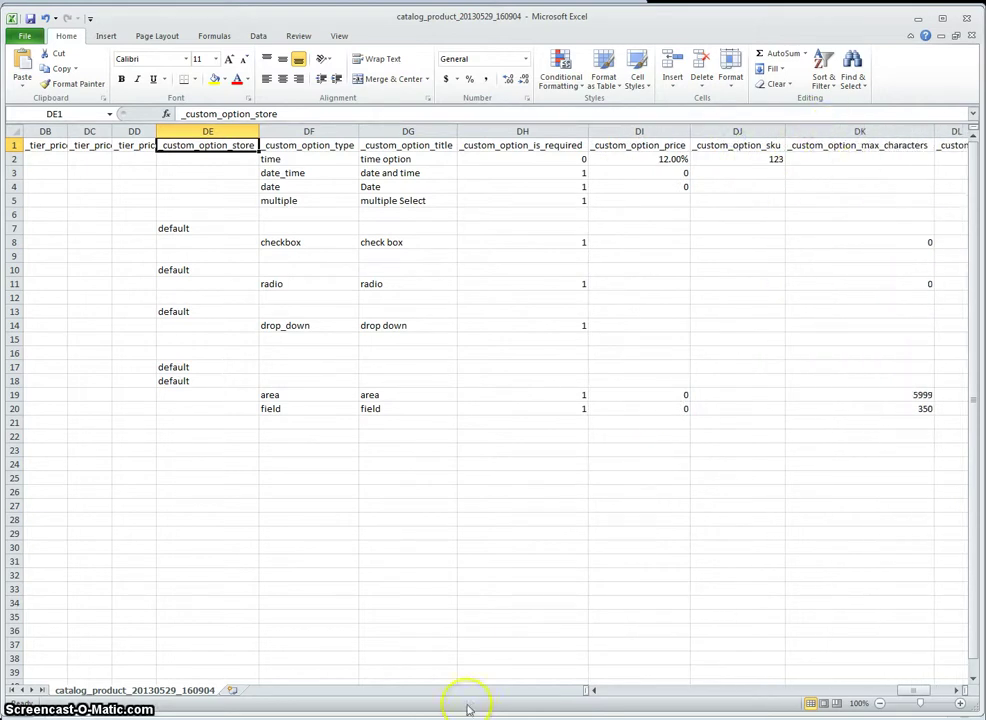
left_click_drag(909, 692, 928, 690)
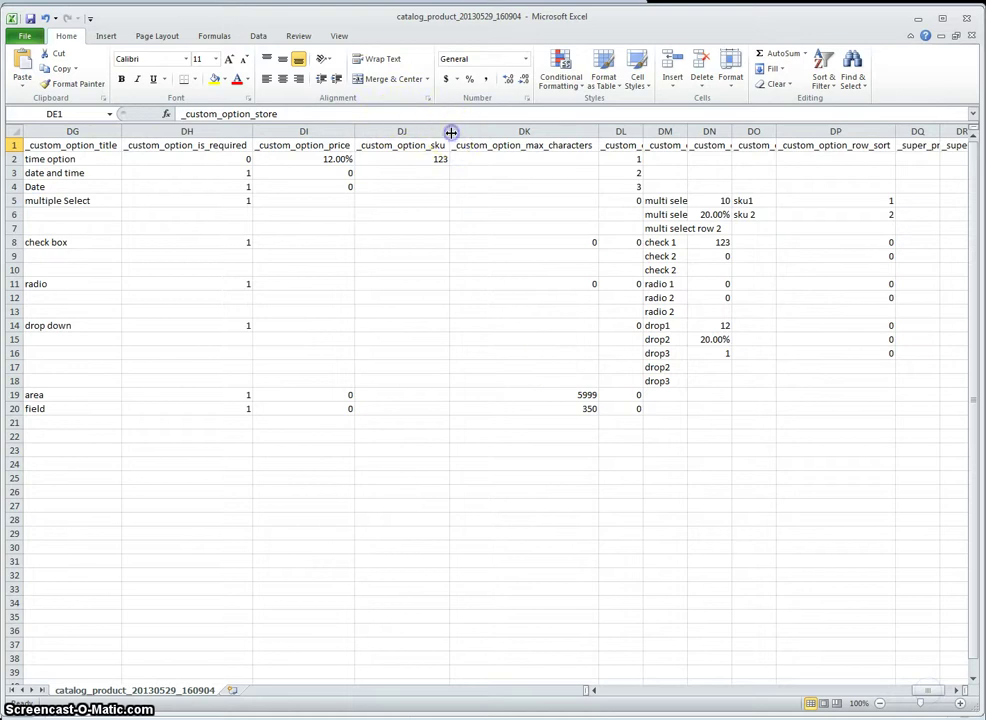
AutoFit columns DL–DN for sort_order, row_title and row_price, then return to cell A2
left_click(625, 131)
double_click(643, 131)
double_click(770, 132)
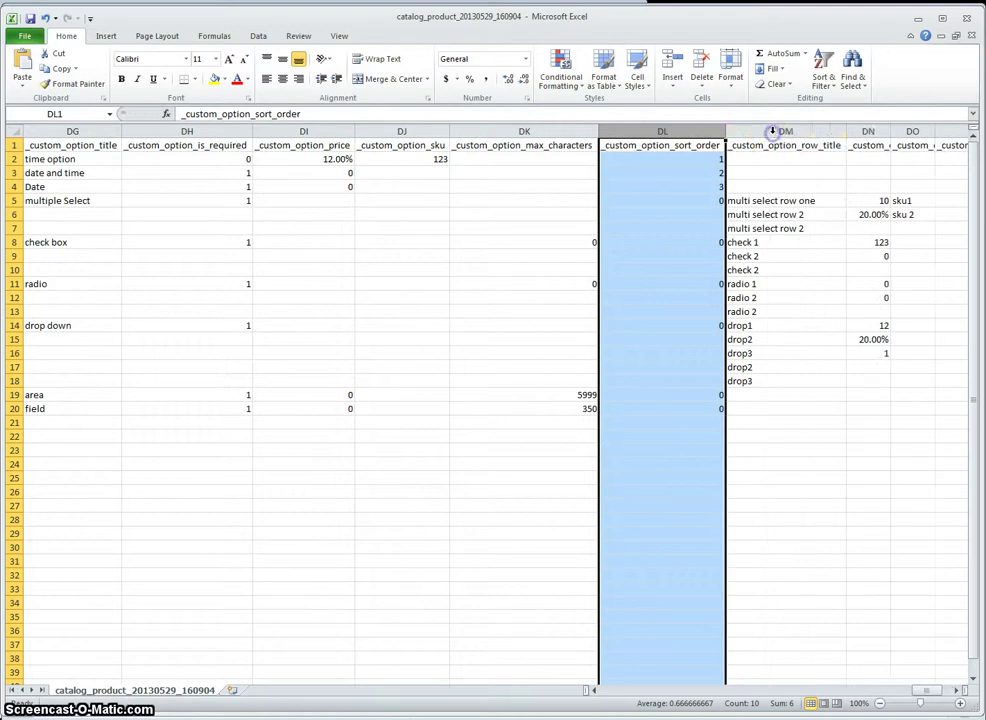
double_click(889, 133)
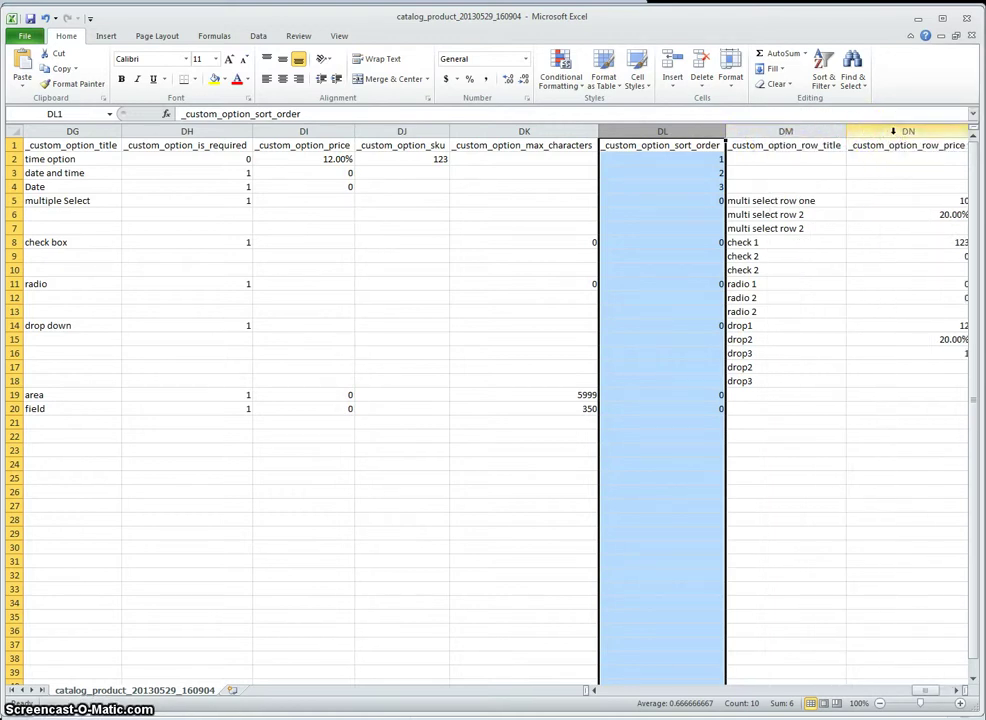
left_click(569, 183)
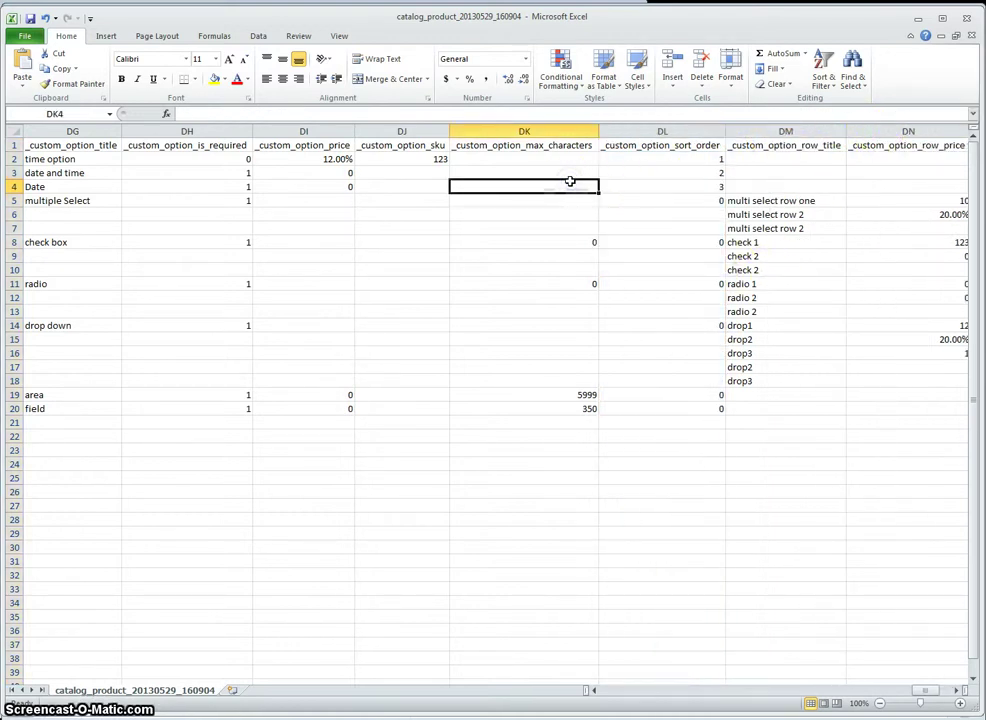
key("Left")
key("Left")
key("Home")
key("Up")
key("Up")
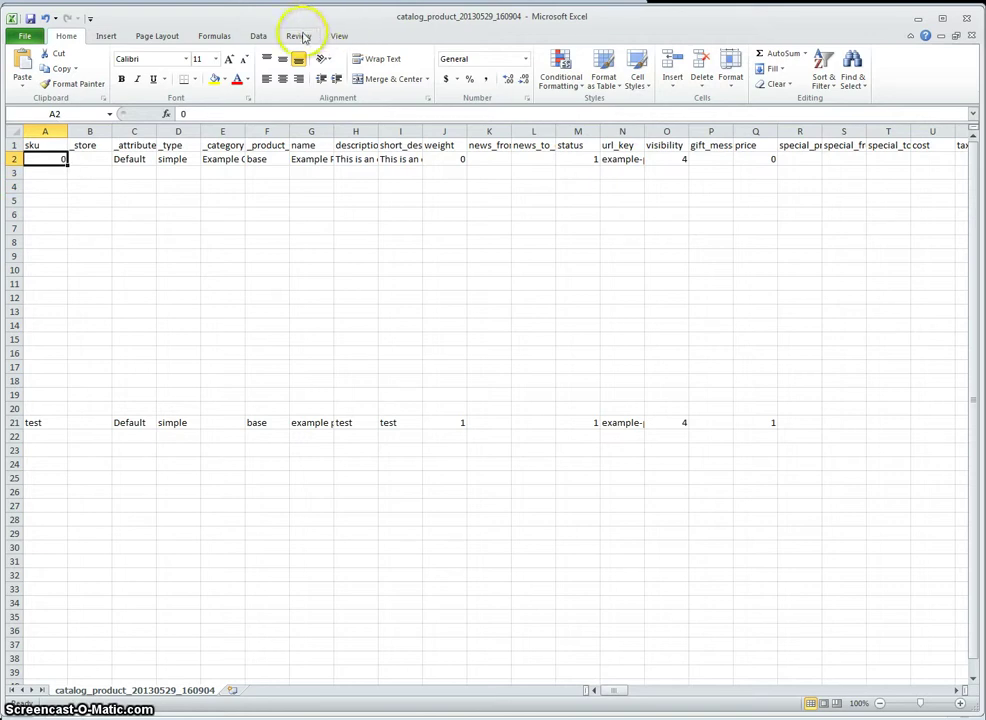
Freeze the top row using View > Freeze Panes
left_click(299, 36)
left_click(340, 37)
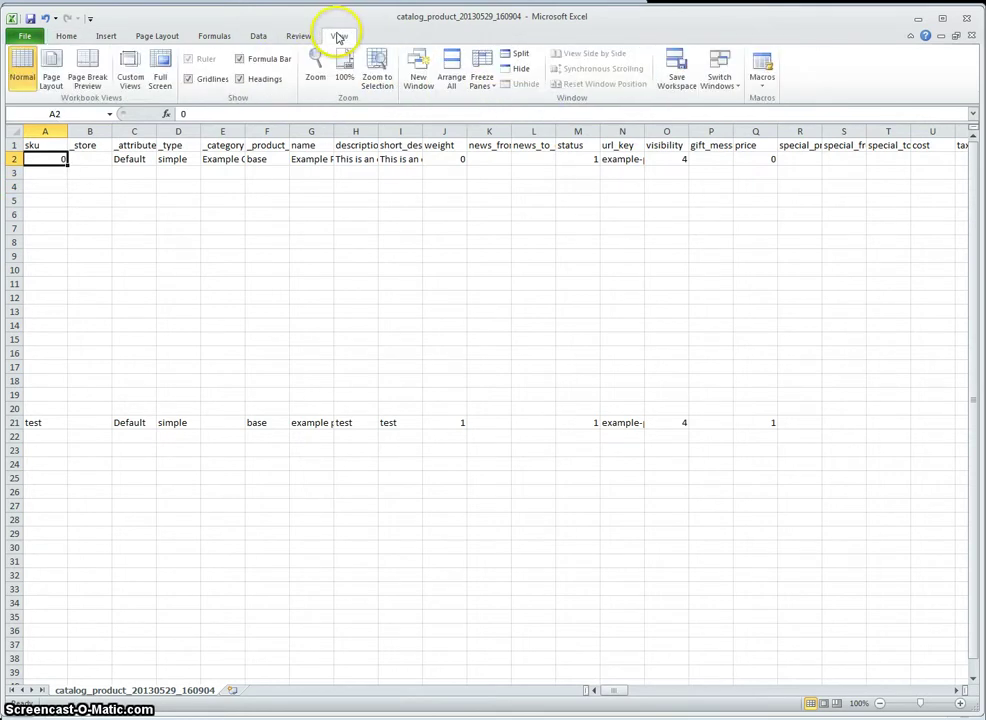
left_click(485, 82)
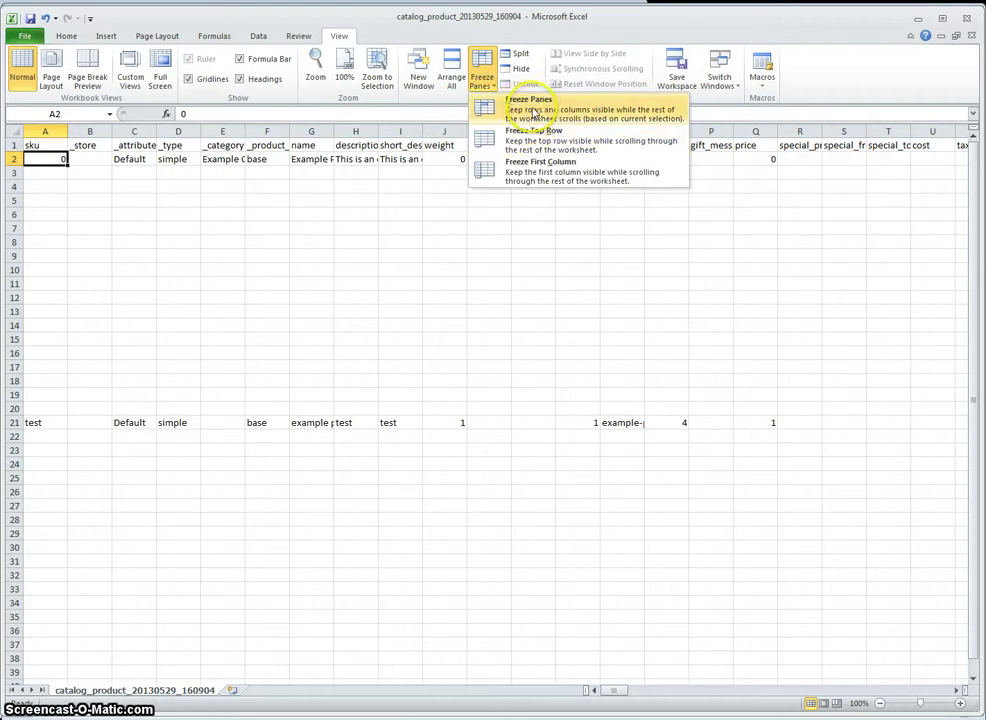
left_click(533, 113)
Unfreeze panes and refreeze them at cell B2, fixing the header row and sku column
left_click(356, 213)
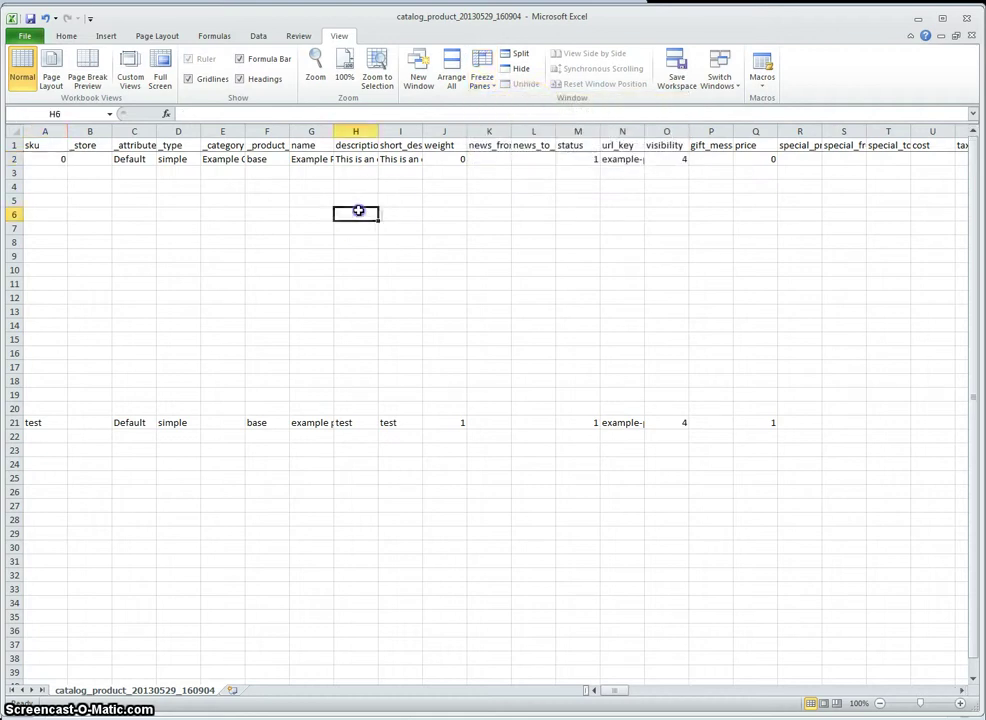
left_click(99, 159)
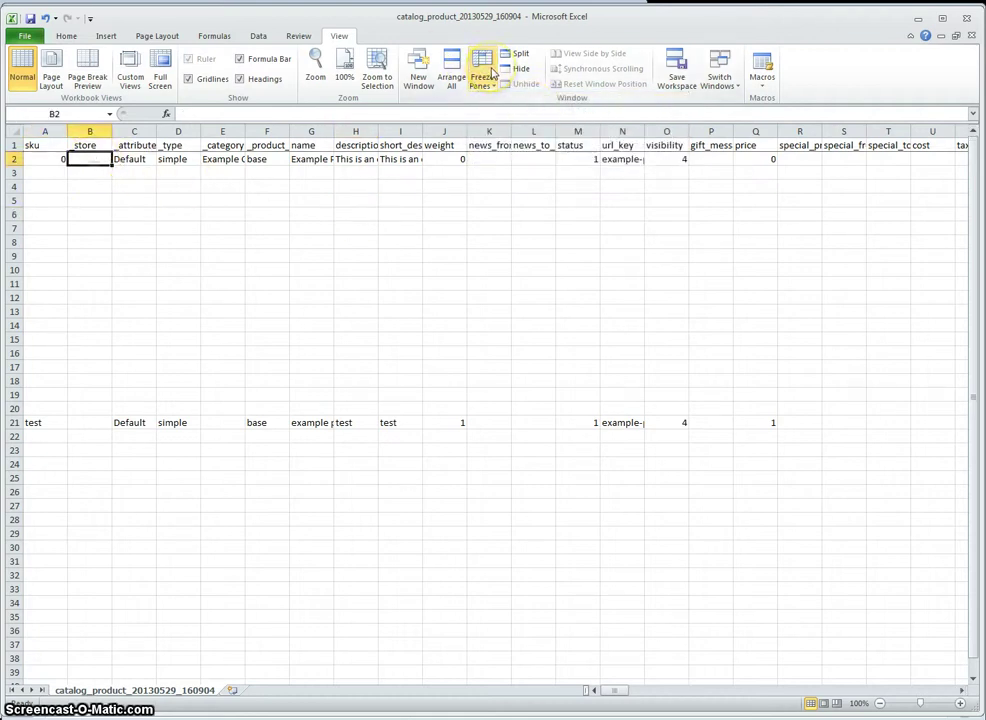
left_click(491, 72)
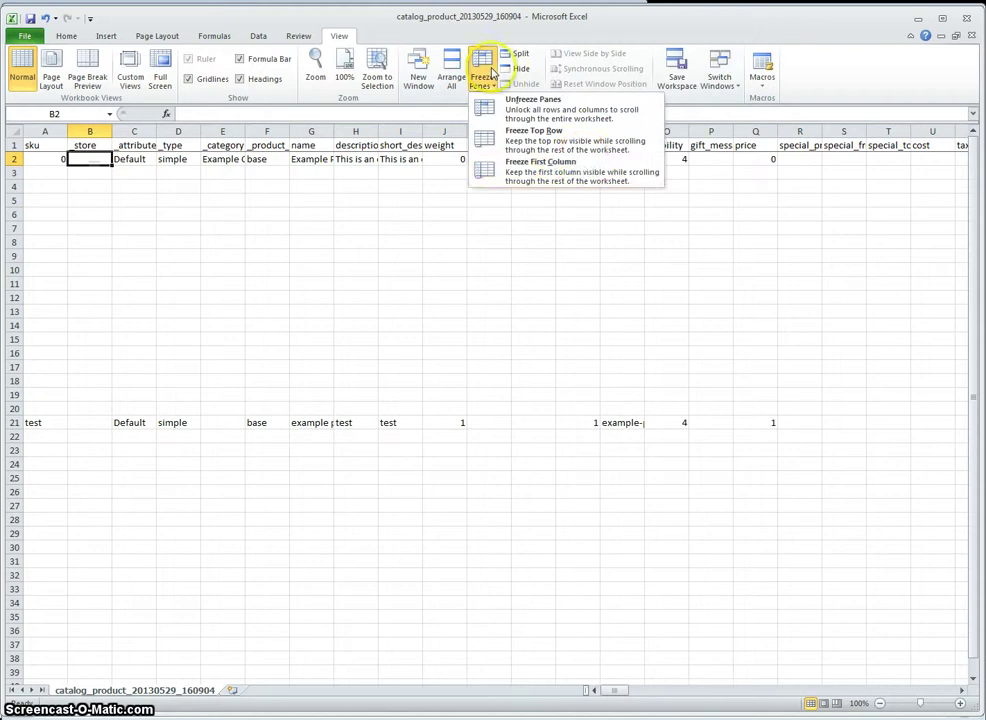
left_click(574, 113)
left_click(482, 72)
left_click(521, 110)
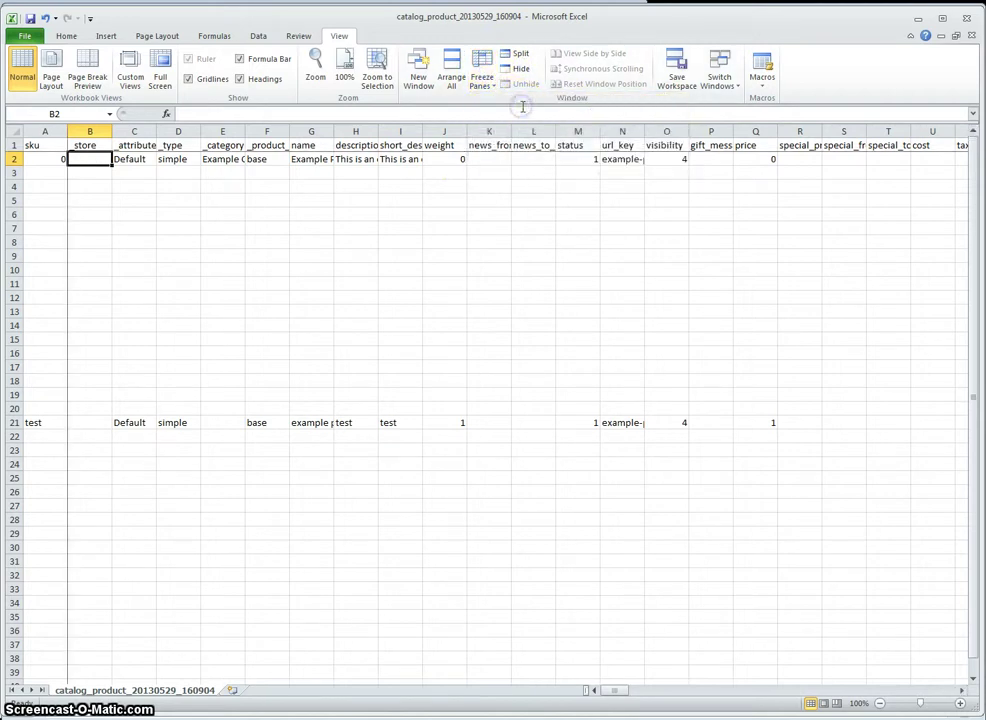
left_click(412, 185)
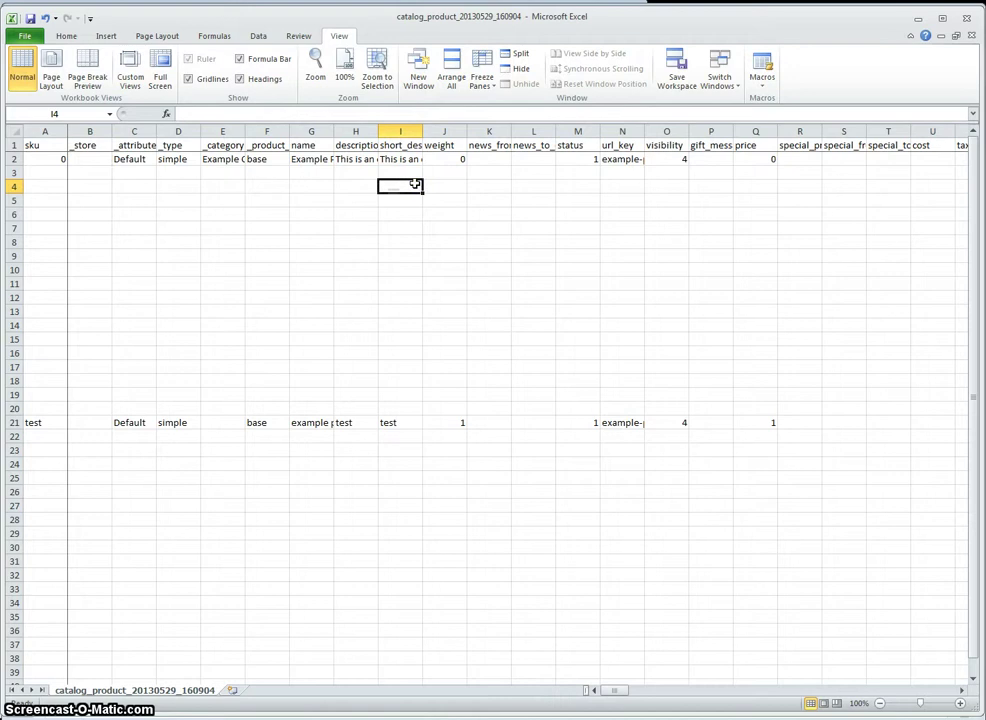
key("Left")
key("Left")
key("Left")
key("Left")
key("Left")
key("Left")
key("Left")
key("Left")
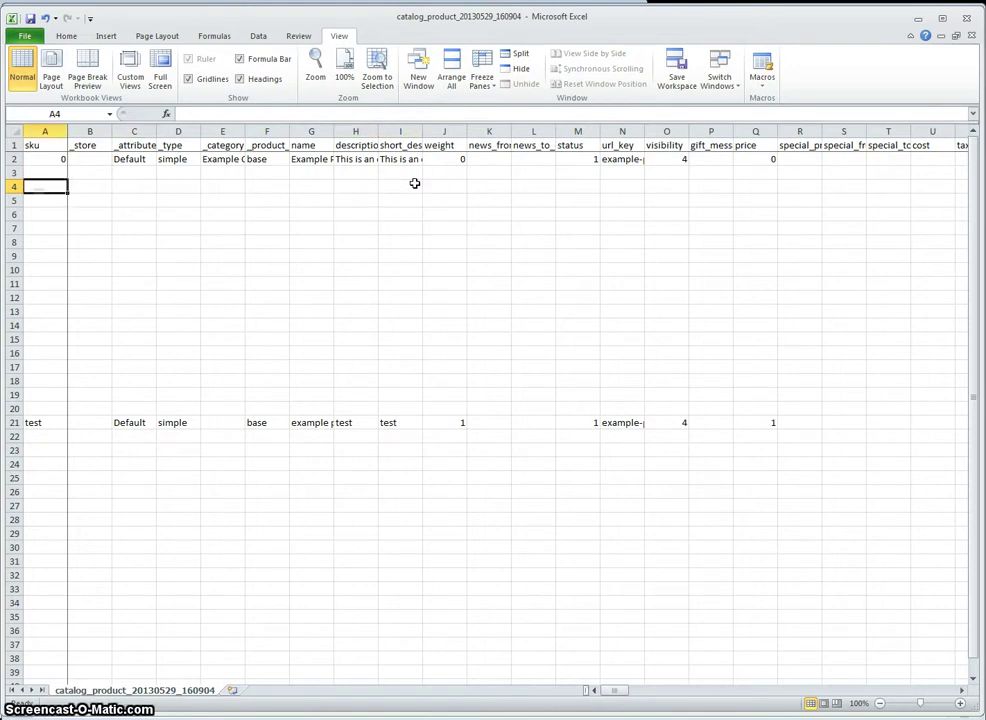
key("Up")
key("Up")
key("Down")
key("ctrl+Right")
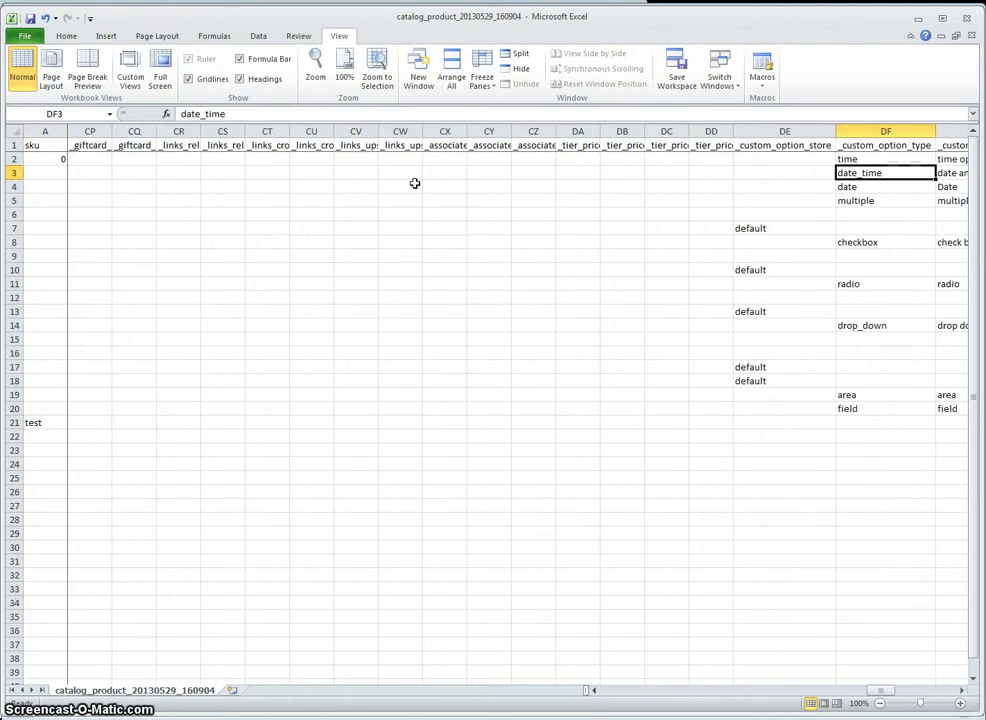
key("Right")
key("Right")
key("Right")
key("Left")
key("Left")
key("Left")
key("Left")
key("Left")
key("Left")
key("Left")
key("Up")
key("Up")
key("Right")
key("Right")
key("Right")
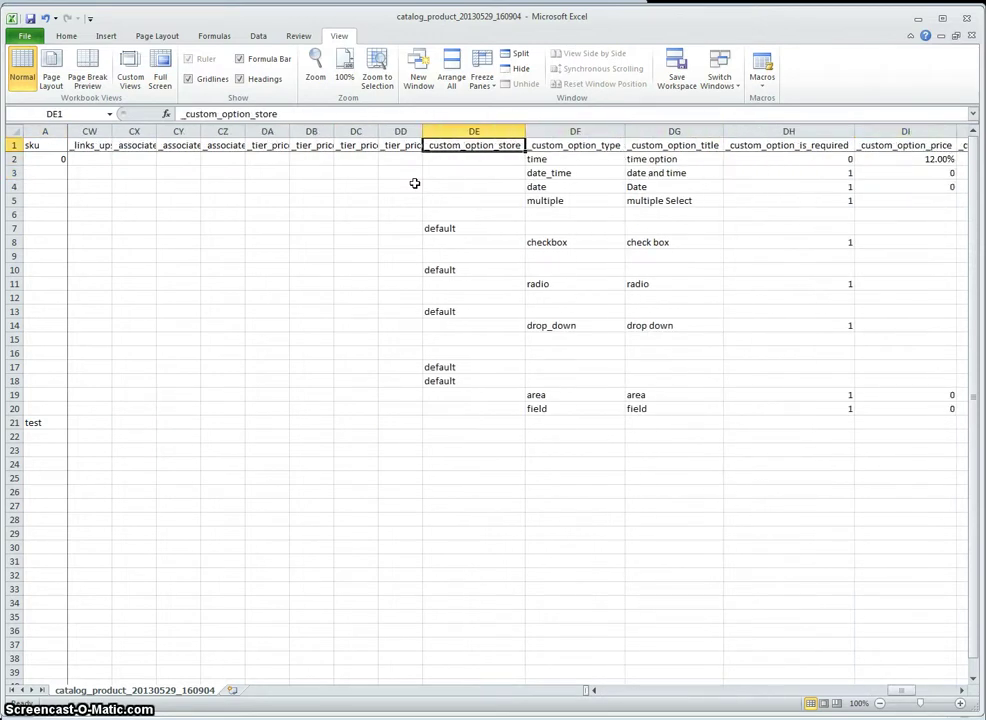
key("Down")
key("Down")
key("Down")
key("ctrl+Down")
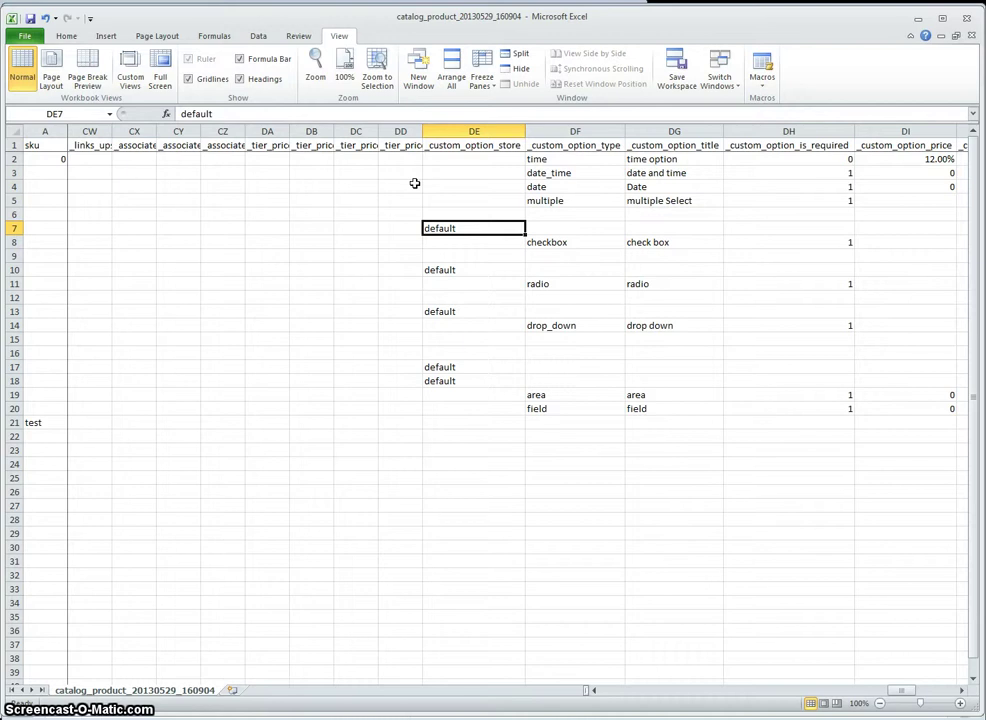
key("Up")
key("ctrl+Up")
key("Down")
key("Down")
key("Down")
key("Down")
key("Down")
key("Down")
key("Down")
key("Down")
key("Down")
key("Down")
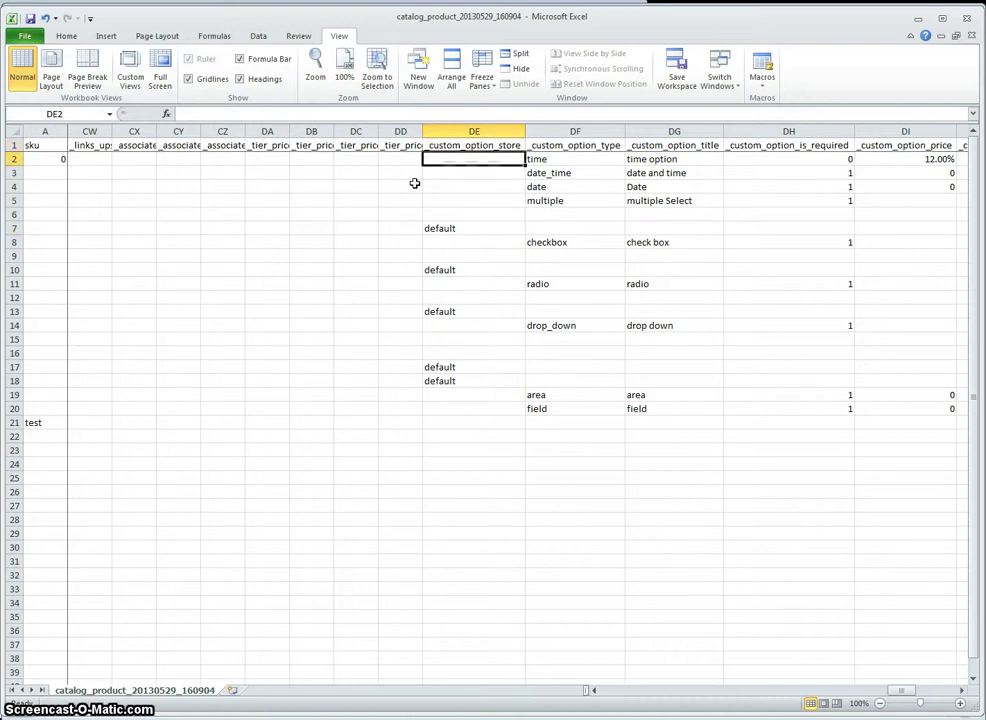
key("Down")
key("Down")
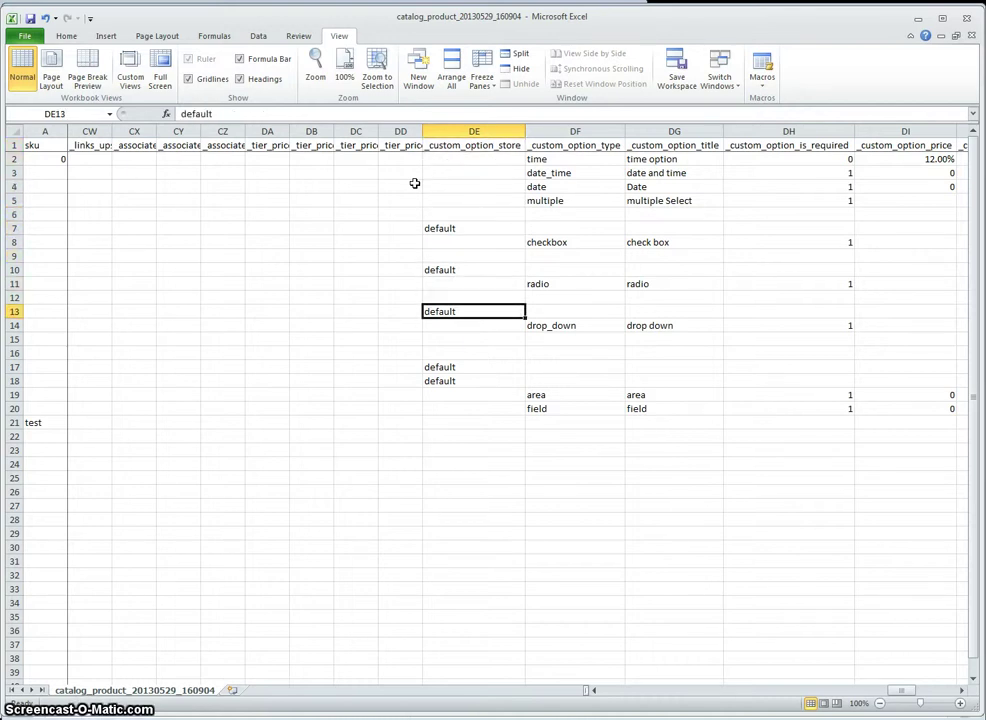
key("Up")
key("Up")
key("Up")
key("Up")
key("Up")
key("Up")
key("Up")
key("Up")
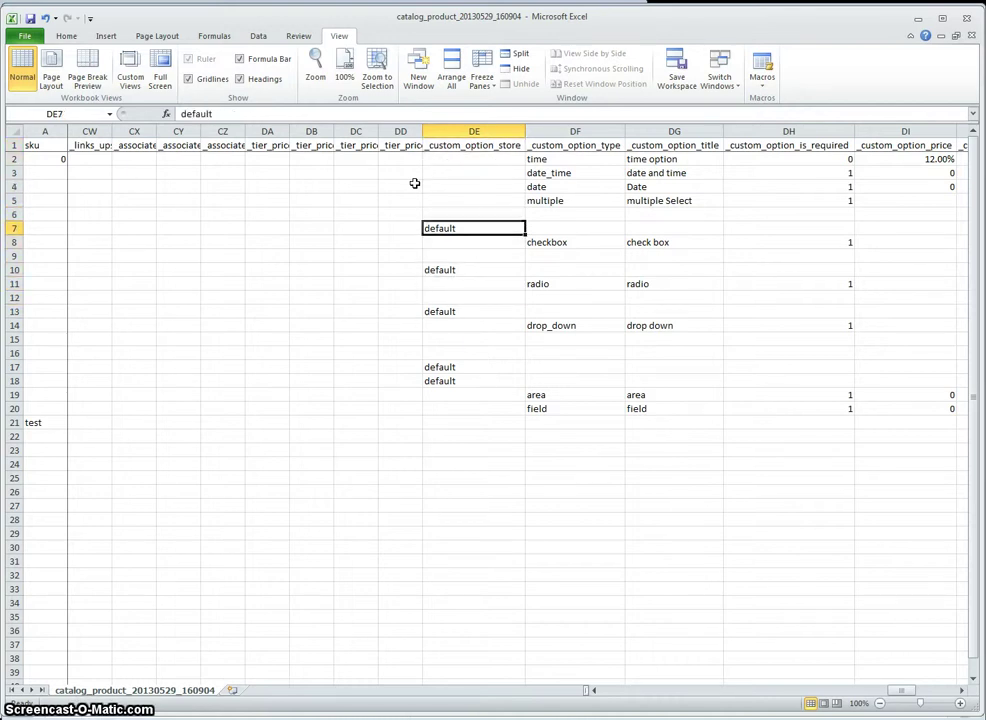
key("Down")
key("Down")
key("Down")
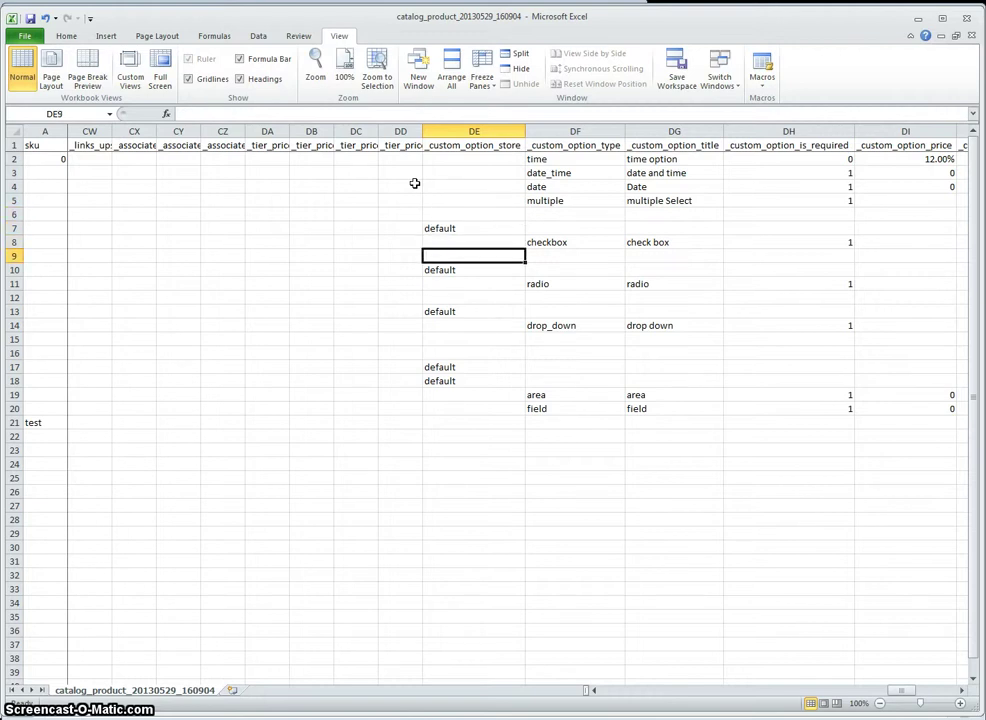
key("Up")
key("Up")
key("Up")
key("Up")
key("Up")
key("Up")
key("Down")
key("Down")
key("Down")
key("Down")
key("Down")
key("Down")
key("Up")
key("Up")
key("Up")
key("Up")
key("Up")
key("Up")
key("Up")
key("Down")
key("Right")
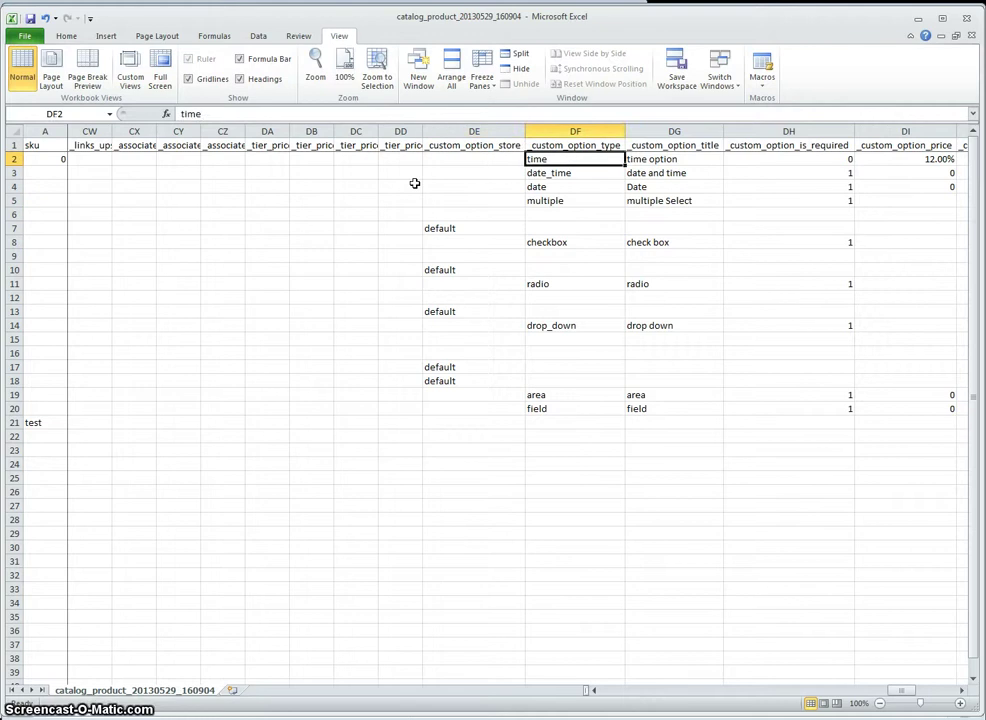
key("Right")
key("Right")
key("Left")
key("Left")
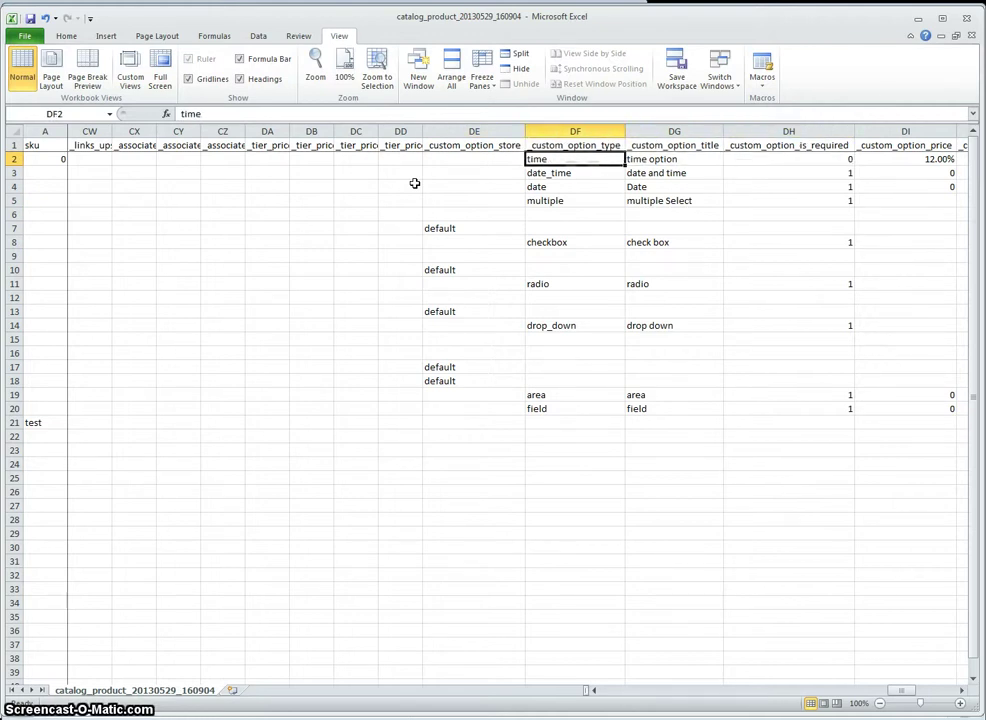
key("Right")
key("Left")
key("Left")
key("Right")
key("Left")
key("Down")
key("Down")
key("Down")
key("Down")
key("Down")
key("Down")
key("Up")
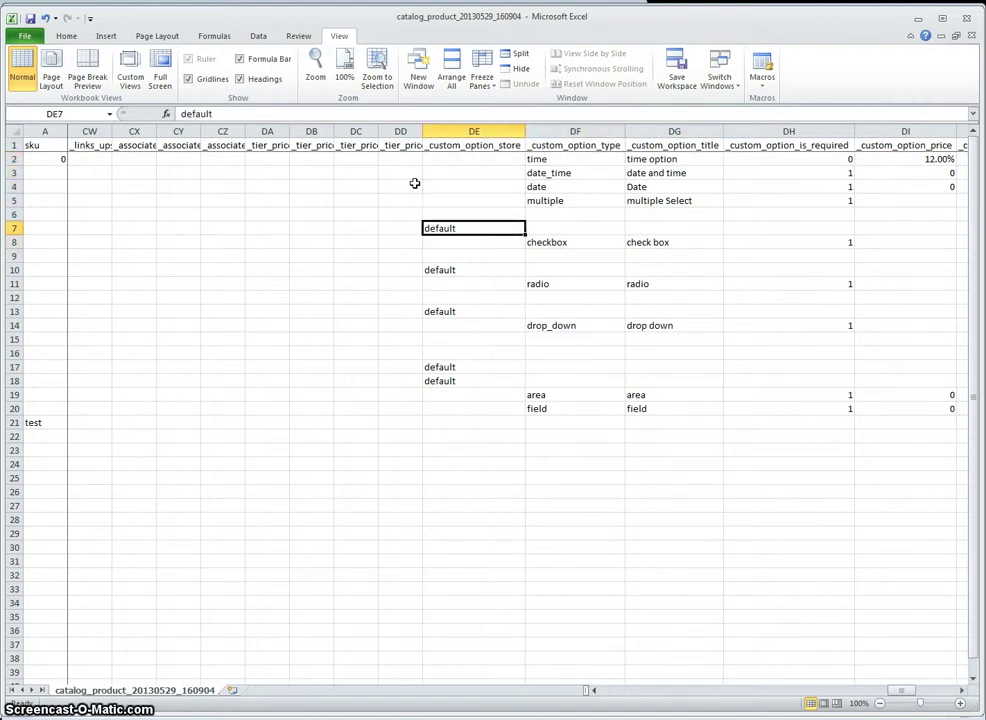
key("Up")
key("Down")
key("Down")
key("Down")
key("Down")
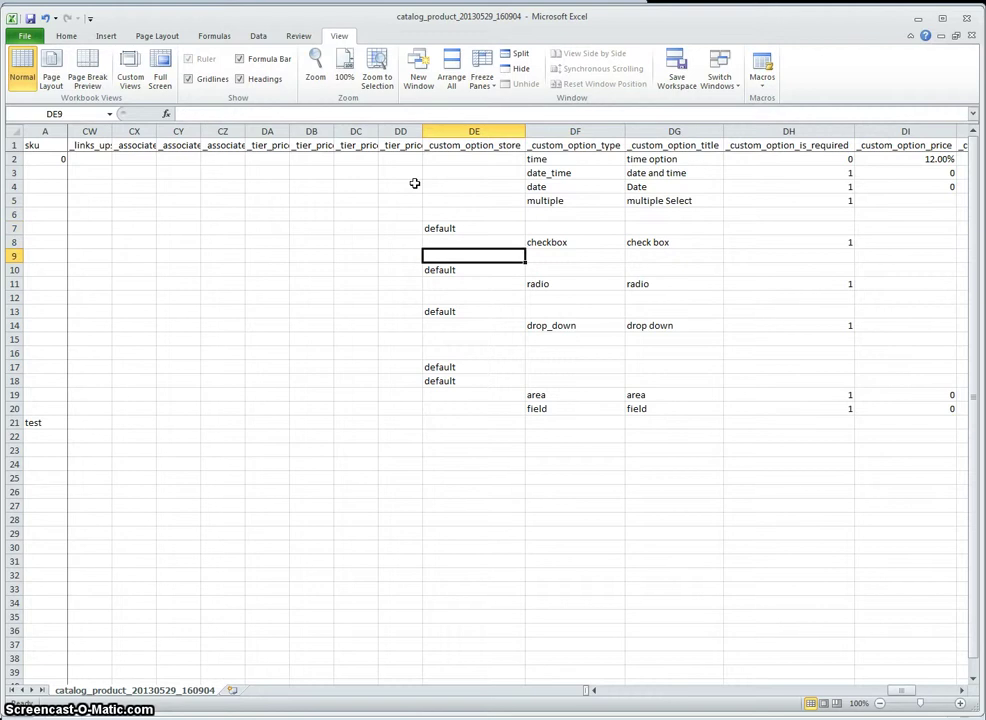
key("Down")
key("Down")
key("Down")
key("Down")
key("Down")
key("Down")
key("Down")
key("Down")
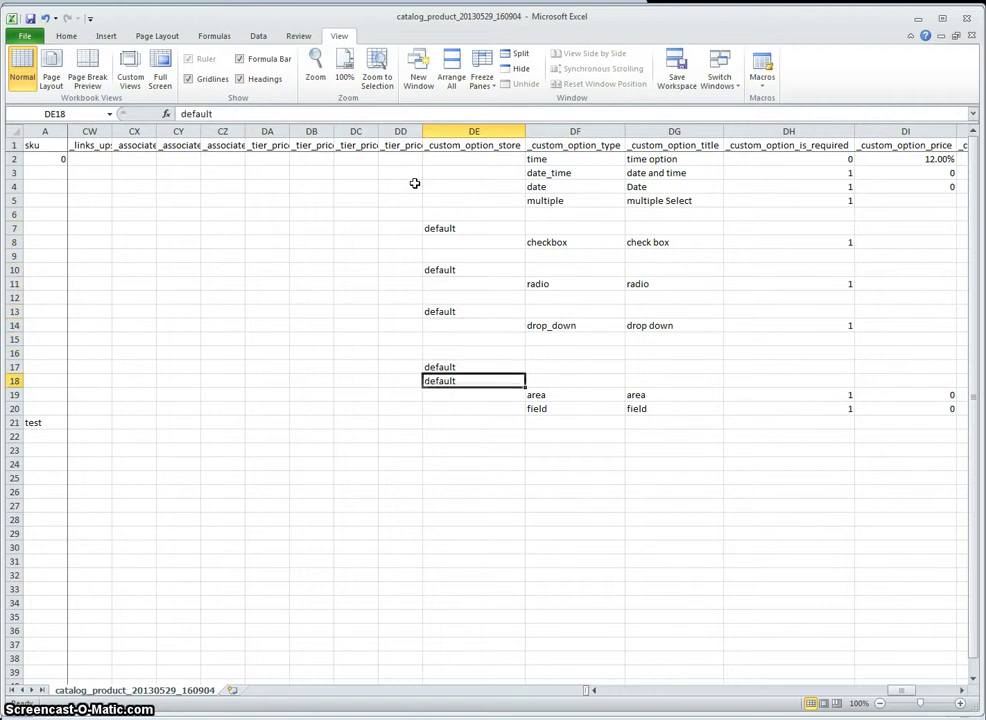
key("Down")
key("Down")
key("Down")
key("Up")
key("Up")
key("Up")
key("Up")
key("Up")
key("Up")
key("Up")
key("Up")
key("Up")
key("Up")
key("Up")
key("Up")
key("Up")
key("Up")
key("Up")
key("Up")
key("Up")
key("Up")
key("Up")
key("Up")
key("Right")
key("Right")
key("Right")
key("Right")
key("Right")
key("Right")
key("Right")
key("Right")
key("Right")
key("Right")
key("Right")
key("Right")
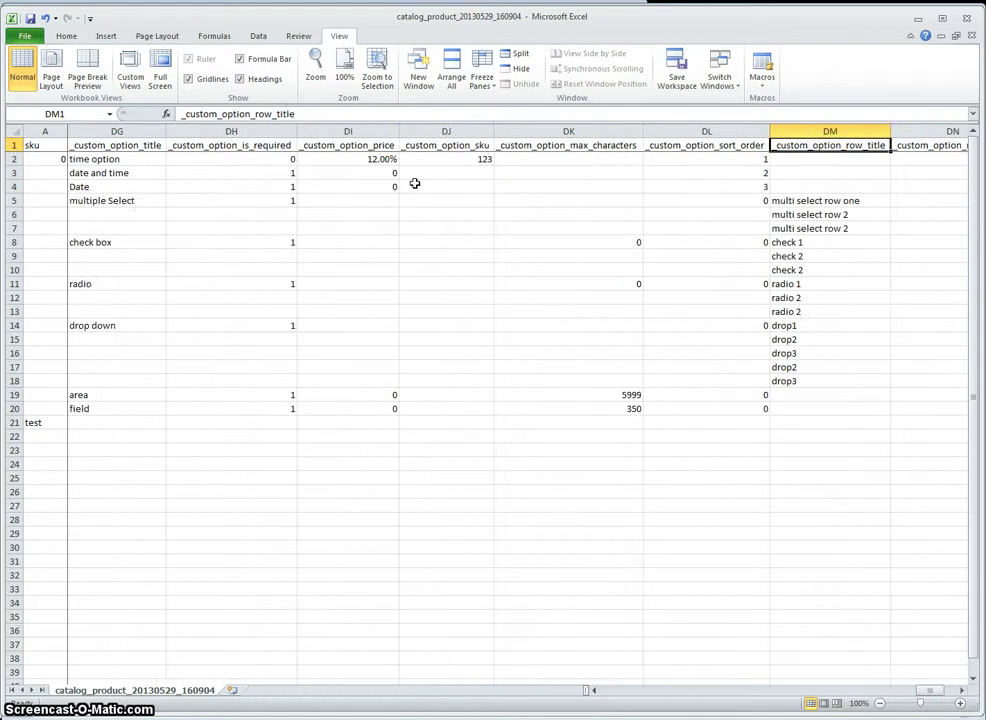
key("Left")
key("Left")
key("Left")
key("Left")
key("Left")
key("Left")
key("Left")
key("Left")
key("Left")
key("Left")
key("Left")
key("Left")
key("Left")
key("Right")
key("Left")
key("Left")
key("Right")
key("Right")
key("Right")
key("Right")
key("Left")
key("Down")
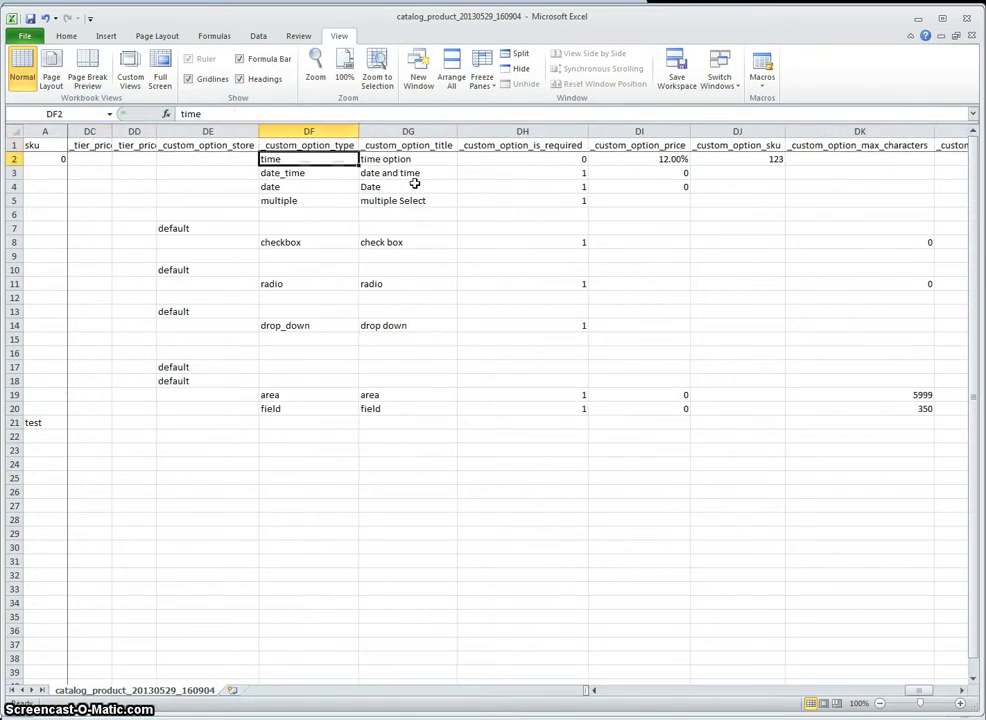
key("Down")
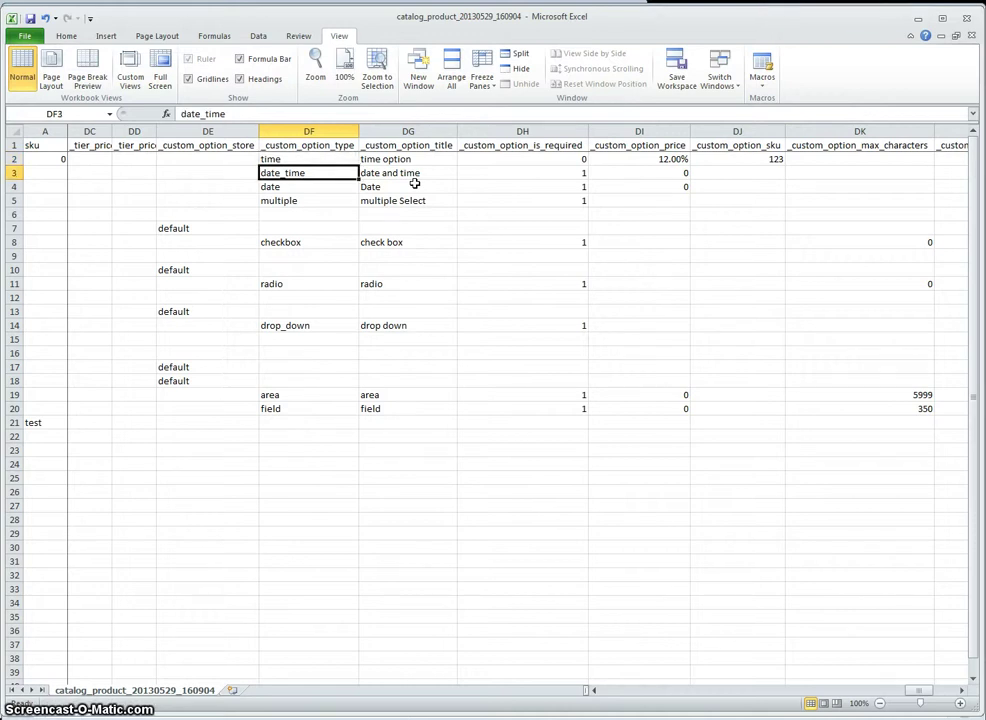
key("Down")
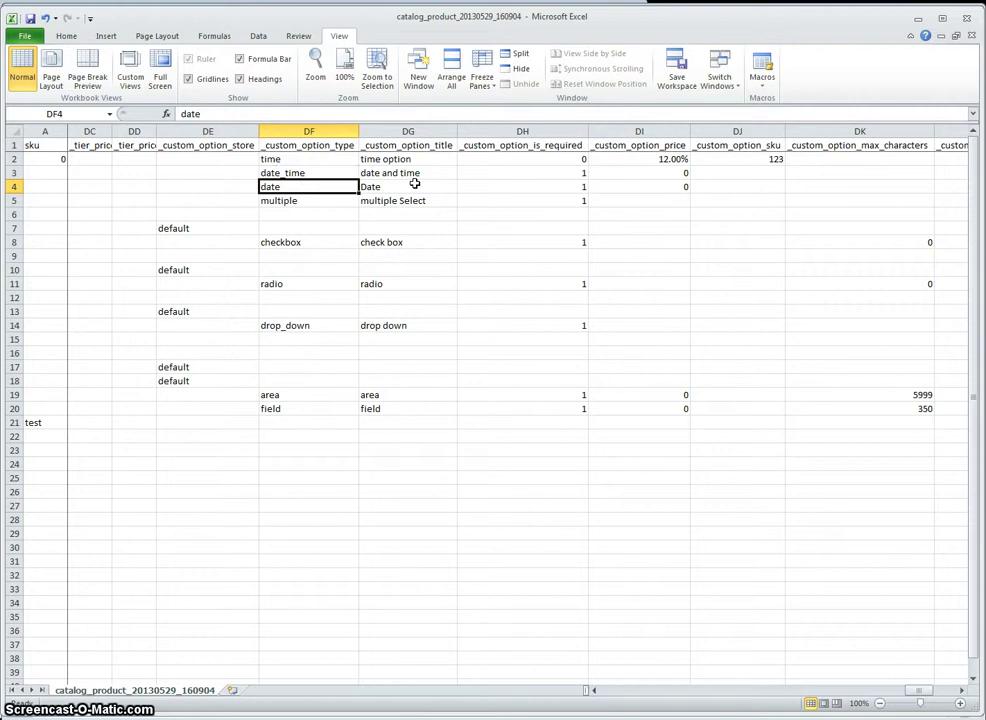
key("Down")
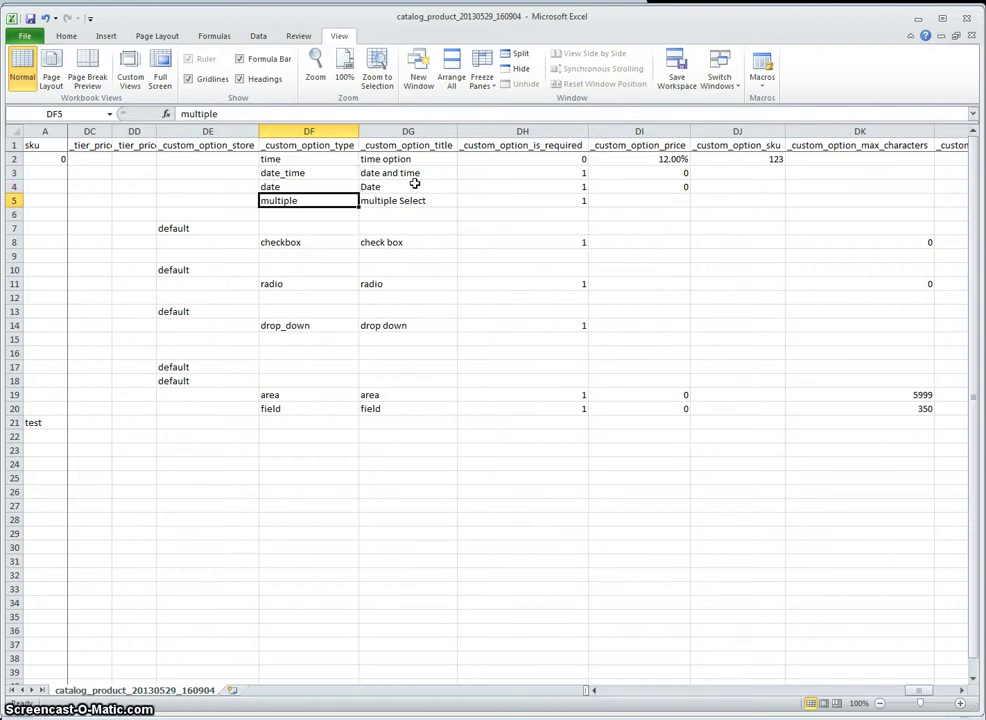
key("Down")
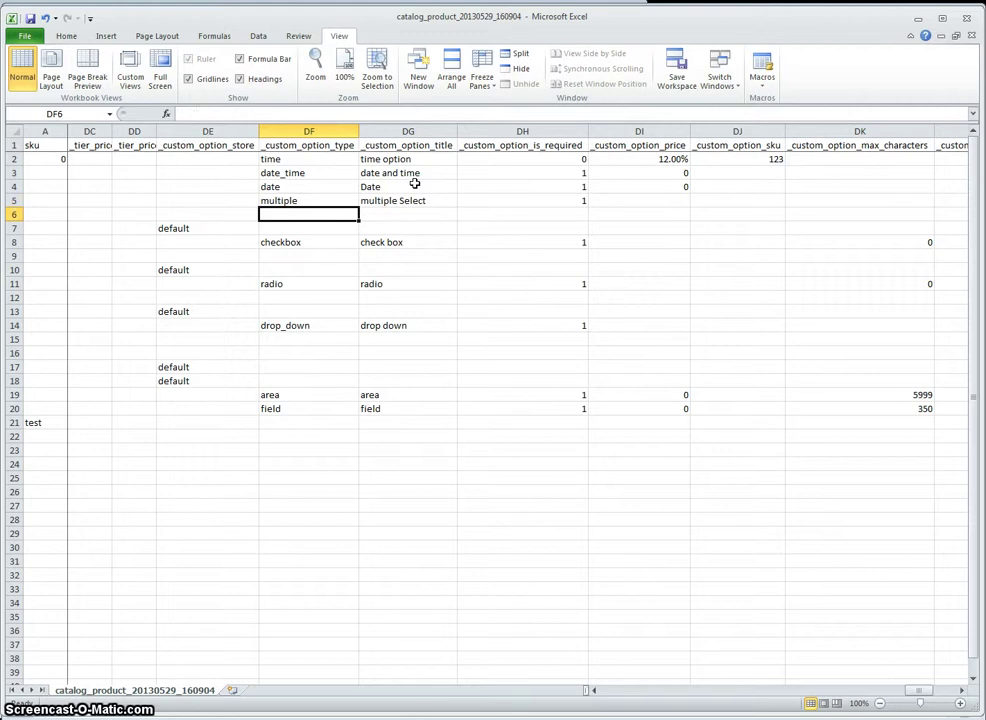
key("Down")
key("Down")
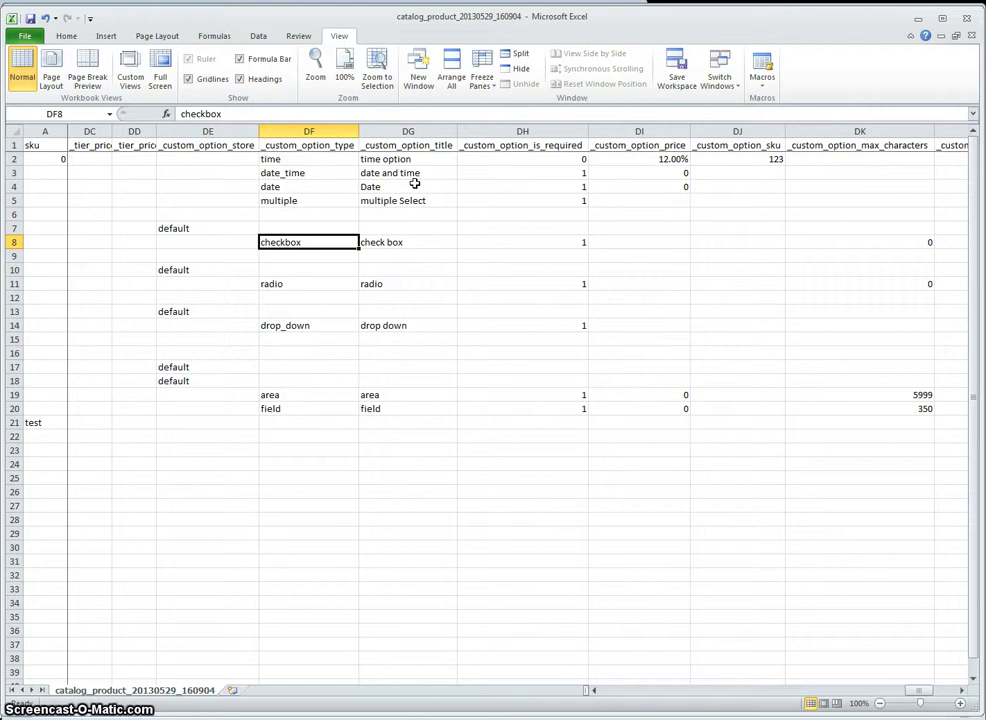
key("Down")
key("Down")
key("Down")
key("Down")
key("Down")
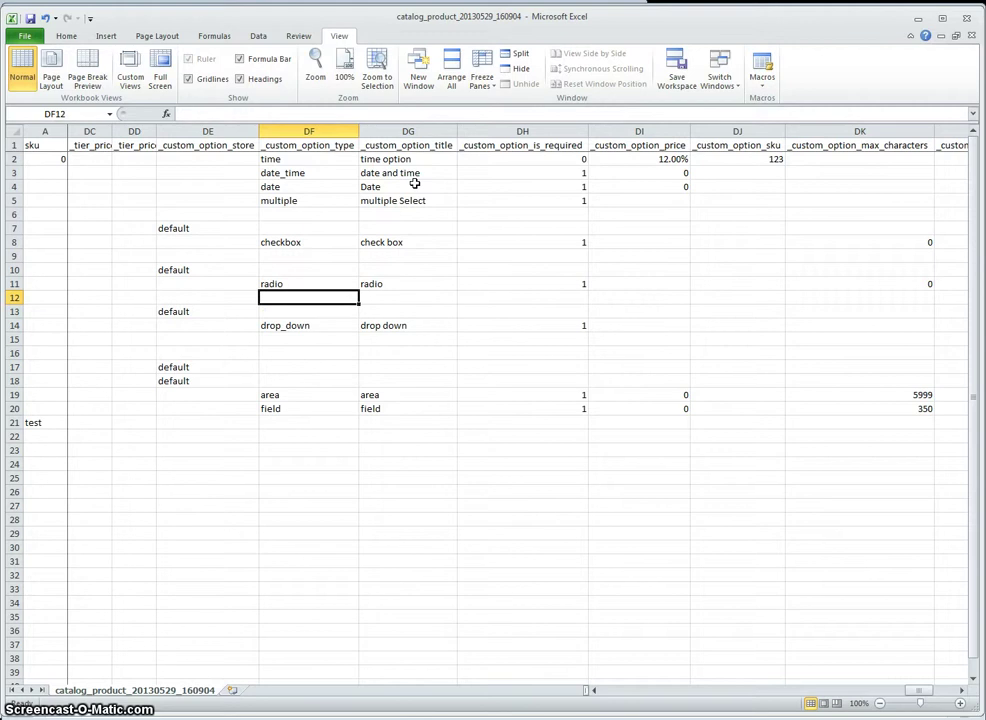
key("Down")
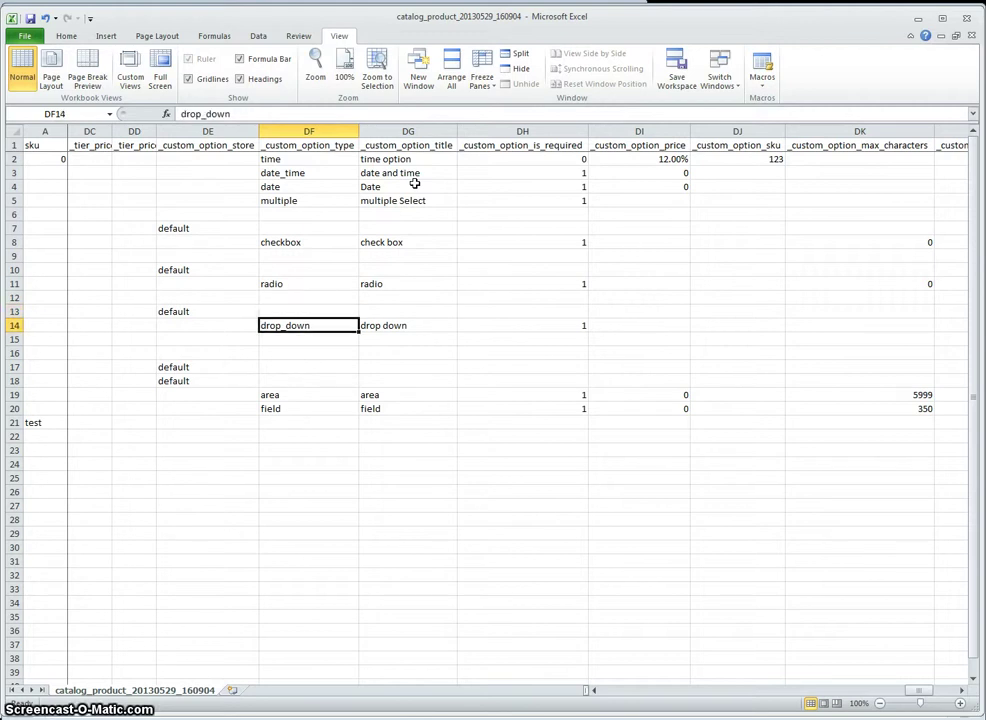
key("Down")
key("Down")
key("Down")
key("Down")
key("Down")
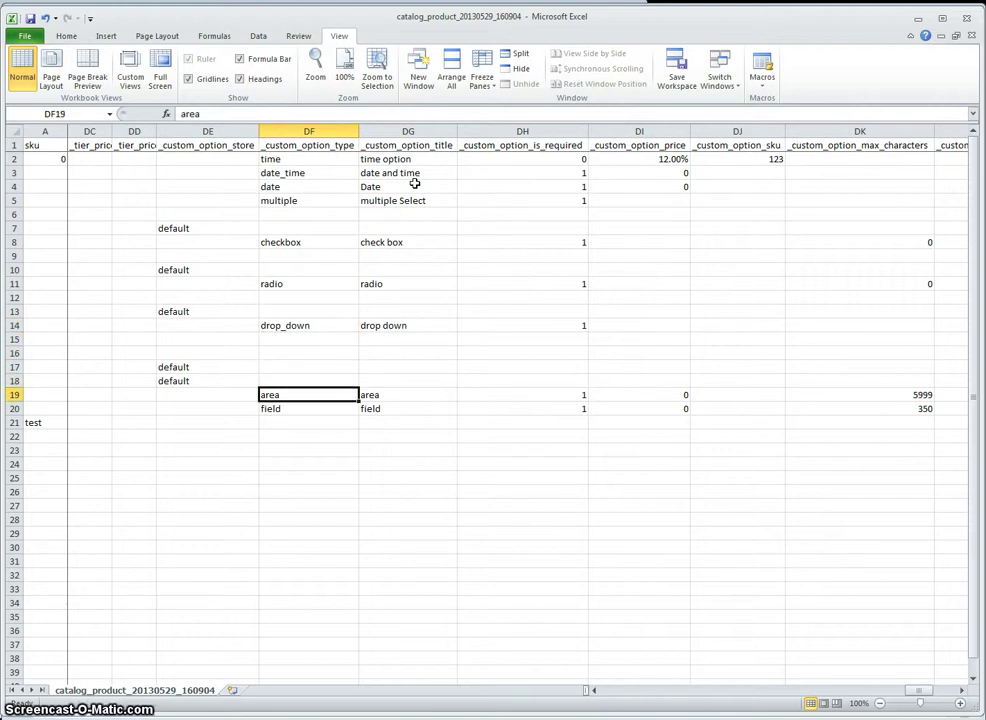
key("Down")
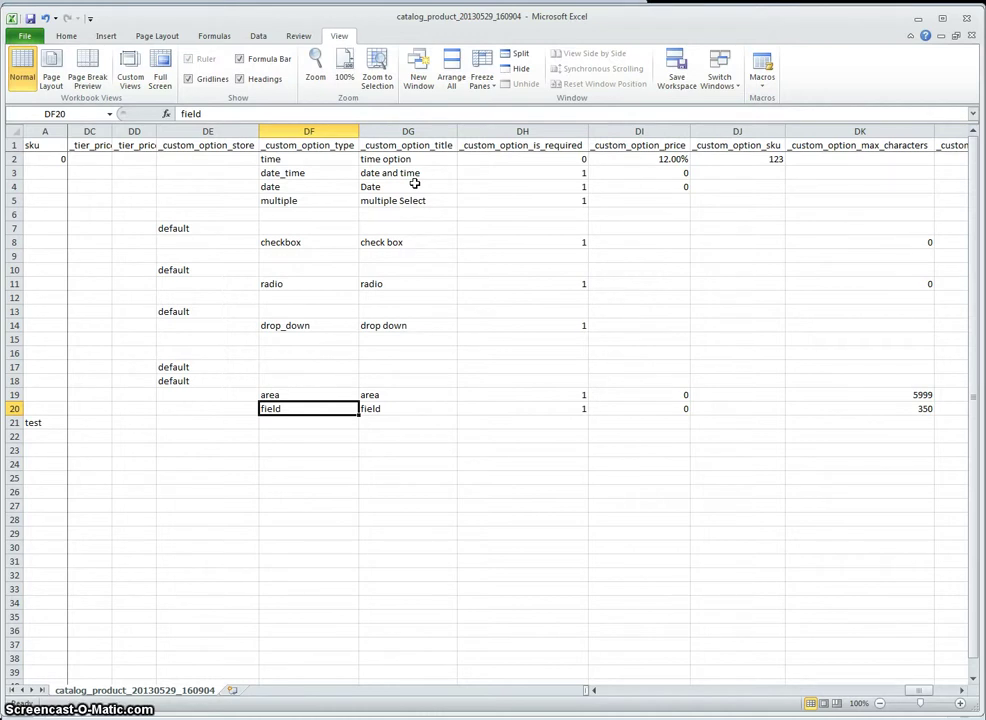
key("Up")
key("Up")
Replace 350 with 255 as the field option's max characters in DK20
key("Down")
key("Right")
key("Right")
key("Right")
key("Right")
key("Right")
key("Down")
type("25")
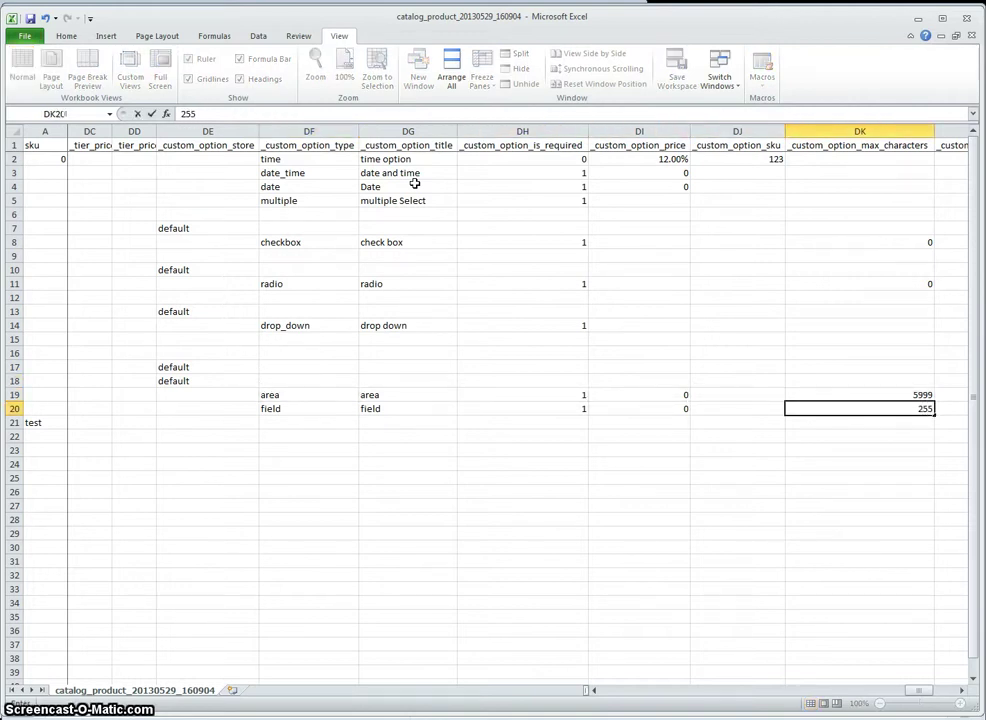
key("Up")
key("Up")
key("Down")
key("Down")
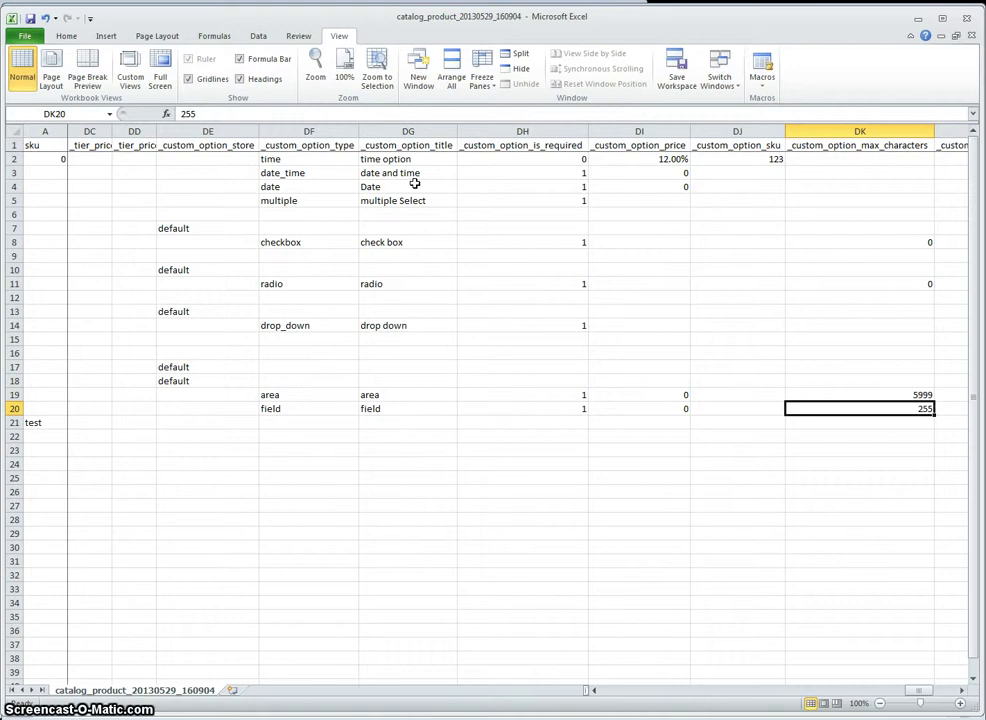
Move up to the _custom_option_title header in DG1
left_click(648, 478)
left_click(283, 367)
key("Up")
key("Right")
key("Right")
key("Up")
key("Up")
key("Up")
key("Up")
key("Up")
key("Up")
key("Up")
key("Up")
key("Up")
key("Up")
key("Up")
key("Up")
key("Up")
key("Up")
key("Up")
key("Left")
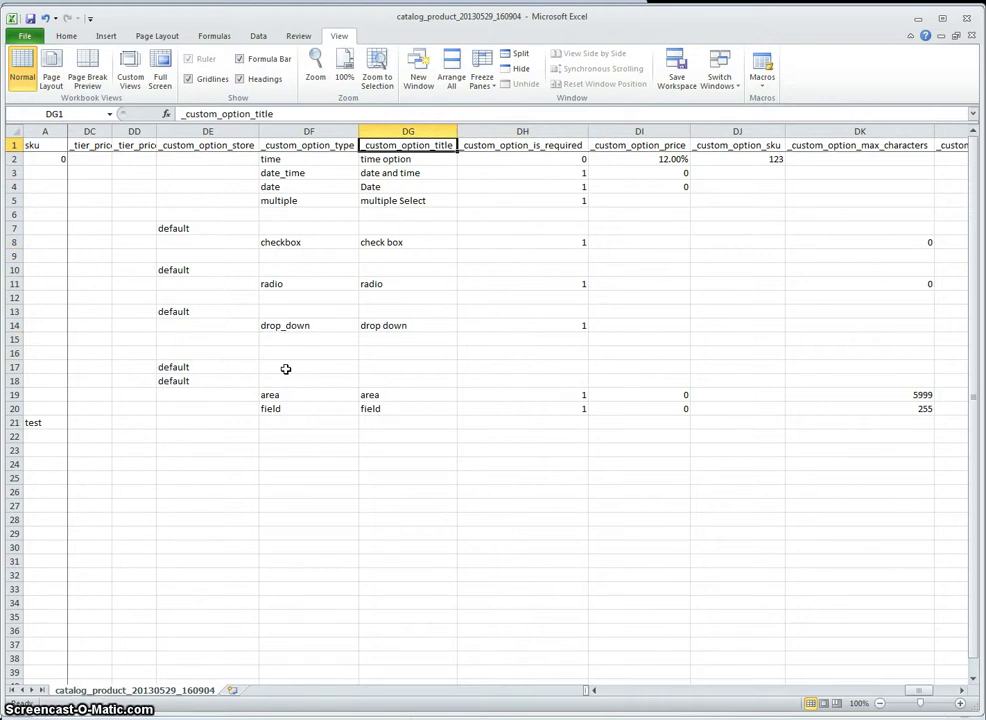
key("Down")
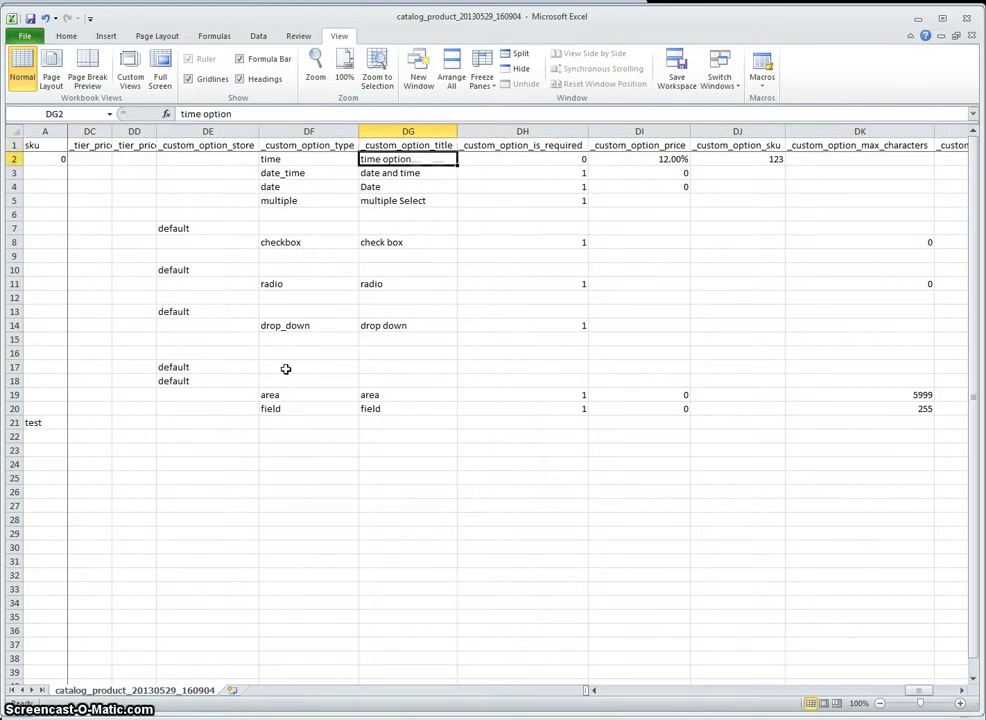
key("Down")
key("Down")
key("Down")
key("Down")
key("Down")
key("Down")
key("Down")
key("Down")
key("Down")
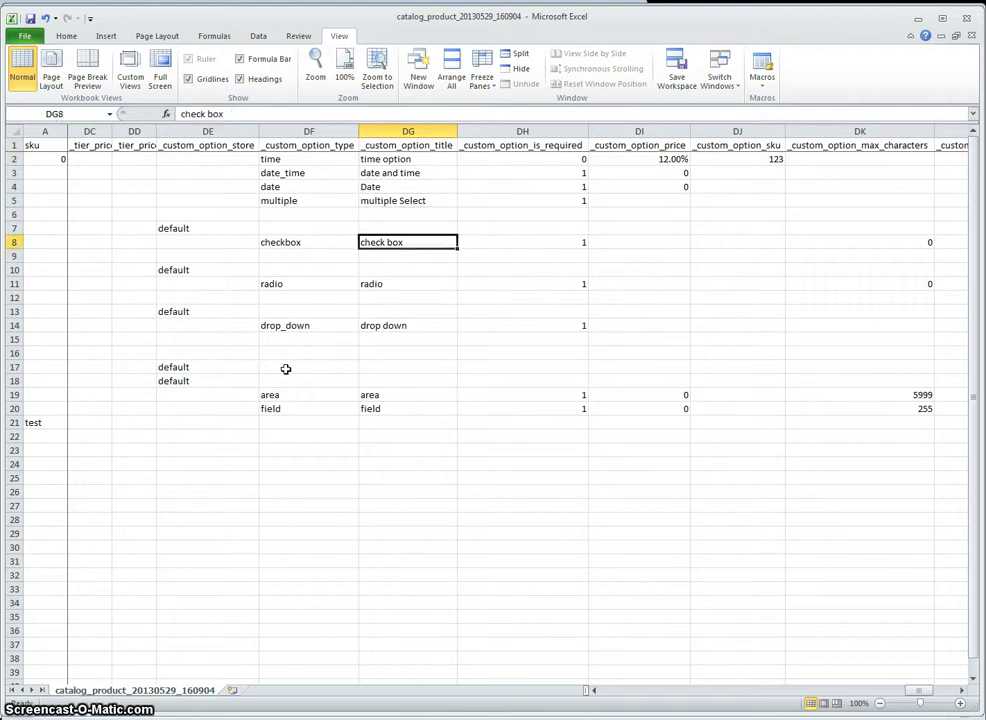
key("Down")
key("Down")
key("Down")
key("Down")
key("Down")
key("Down")
key("Down")
key("Down")
key("Down")
key("Down")
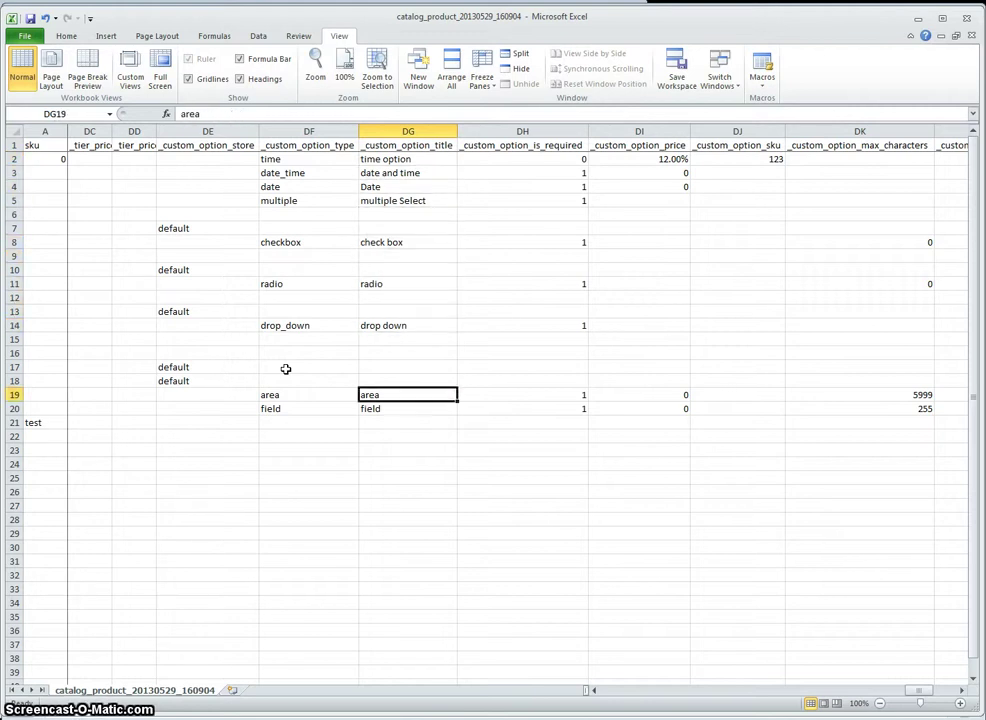
key("Up")
key("Up")
key("Up")
key("Up")
key("Up")
key("Up")
key("Up")
key("Up")
key("Up")
key("Up")
key("Up")
key("Up")
key("Up")
key("Up")
key("Up")
key("Up")
key("Up")
key("Up")
key("Up")
key("Up")
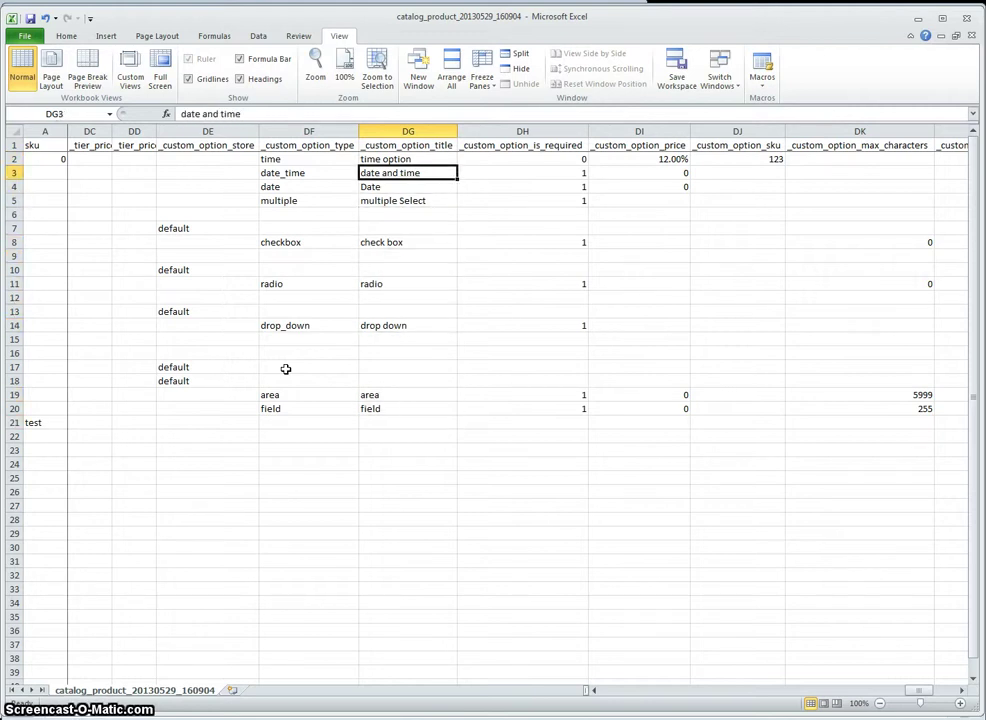
key("Down")
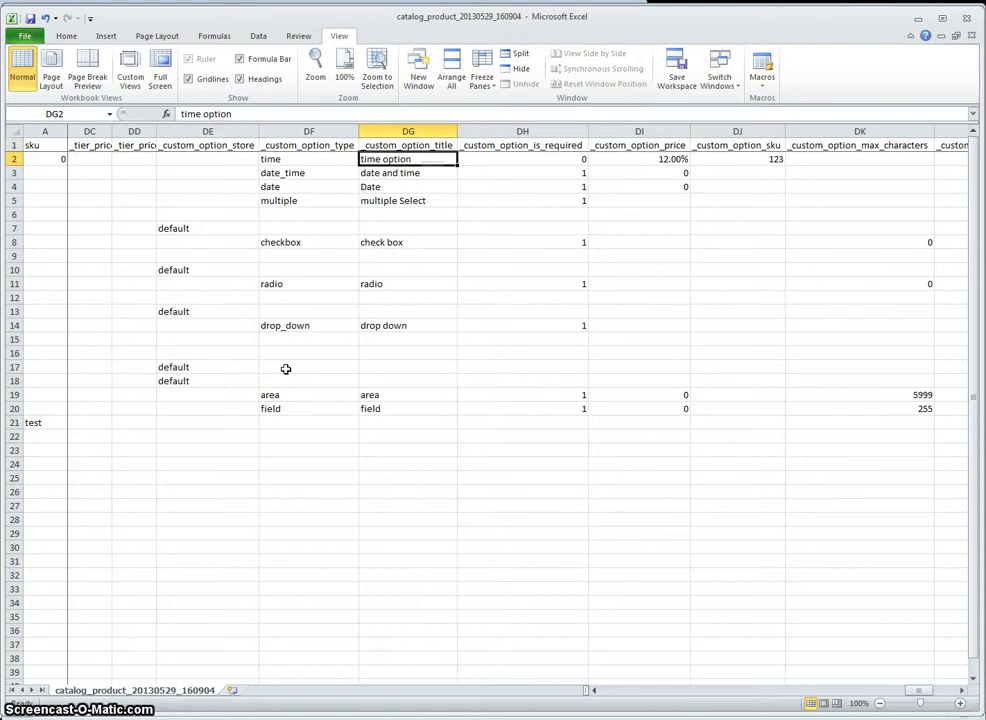
key("Up")
key("Down")
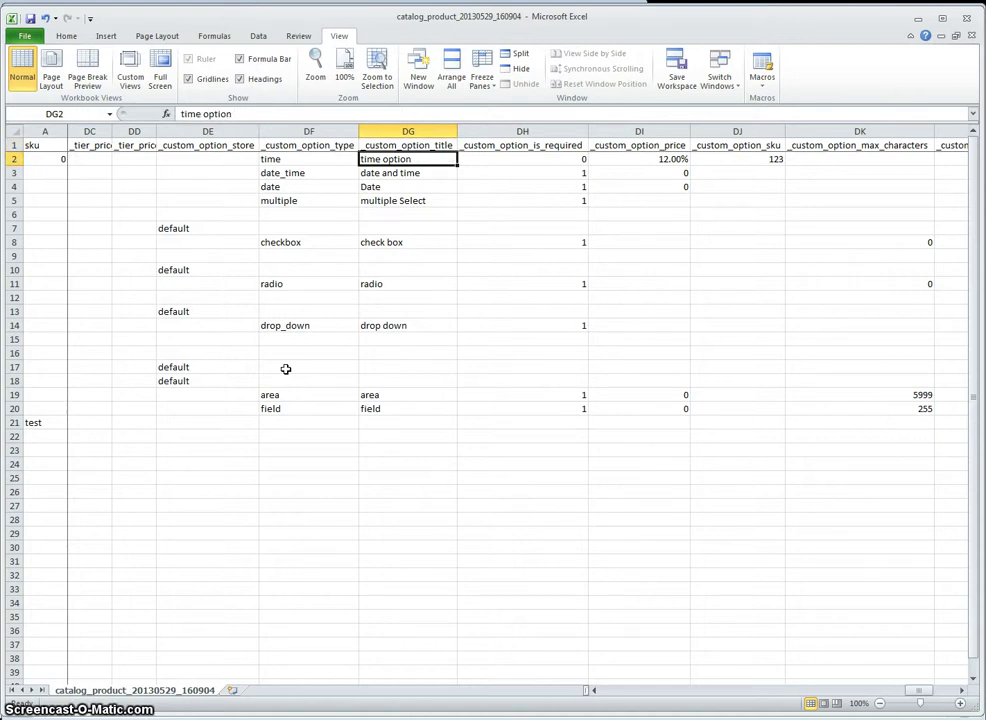
key("Down")
key("Down")
key("Down")
key("Down")
key("Down")
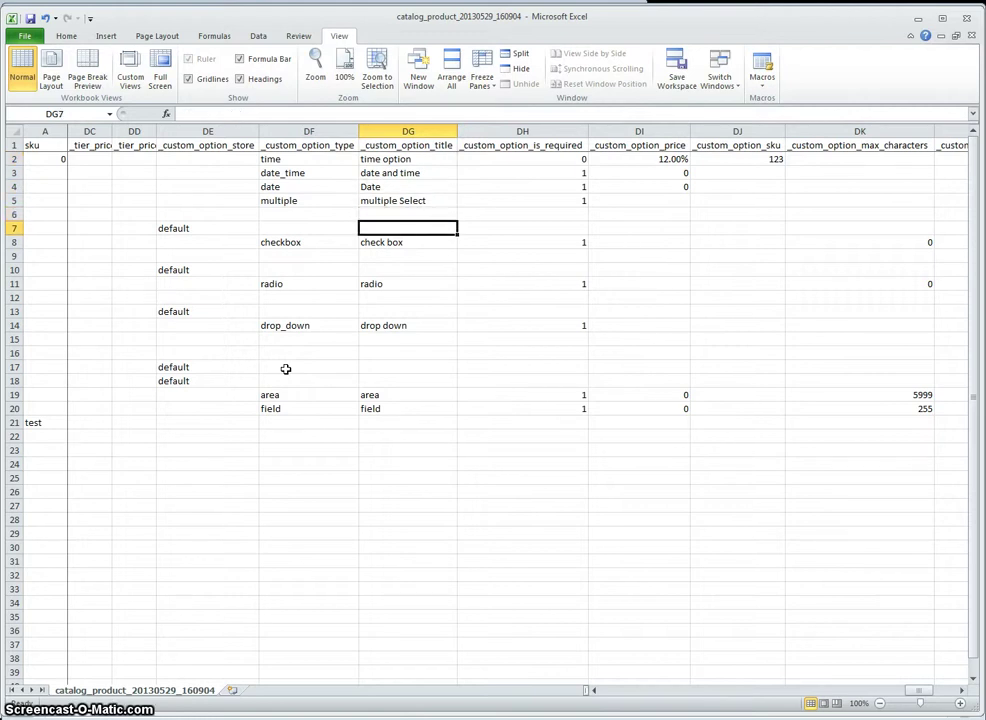
key("Up")
key("Up")
key("Up")
key("Up")
key("Up")
Check the time option's is_required value 0 in DH2 against its header, then switch to Firefox
key("Right")
key("Up")
key("Down")
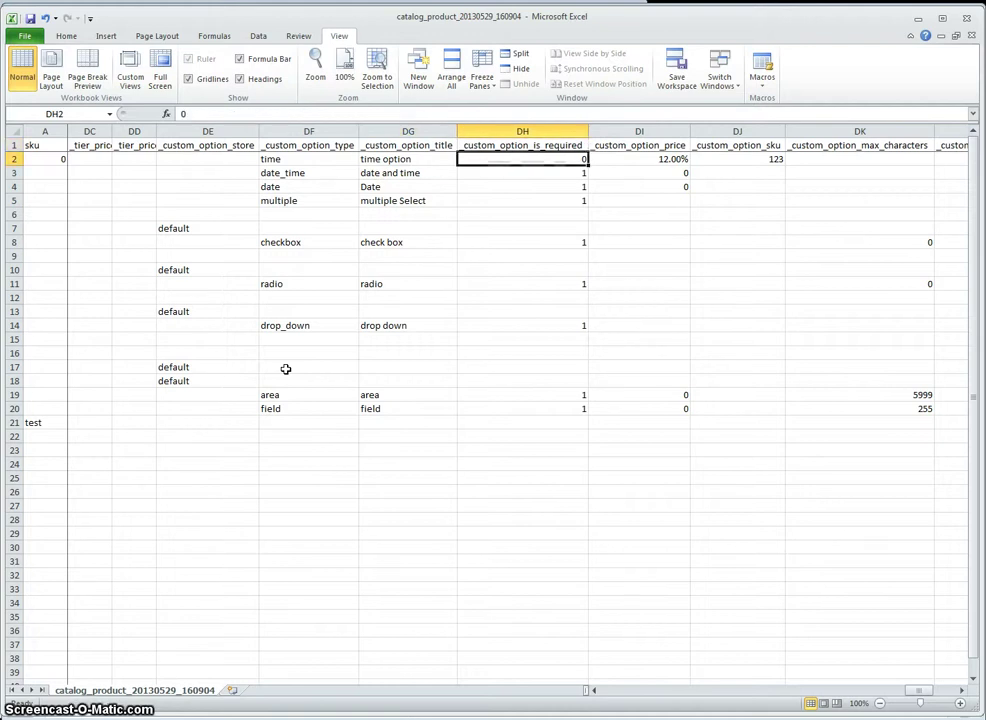
key("Up")
key("Down")
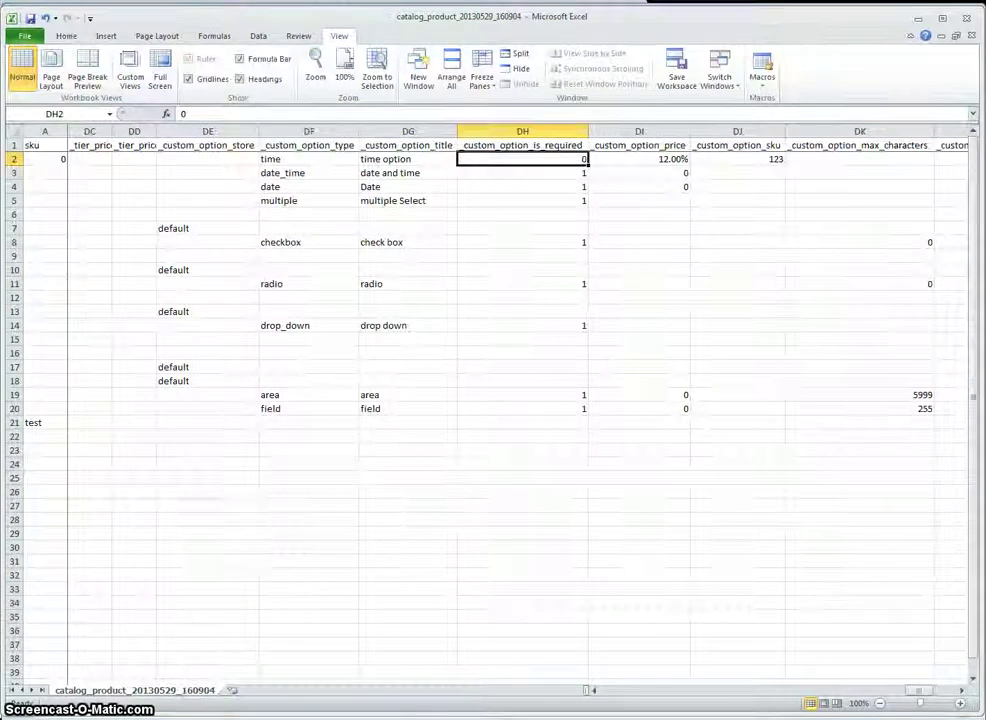
key("alt+Tab")
Open Example Product from Catalog > Manage Products and view its custom options
mouse_move(141, 170)
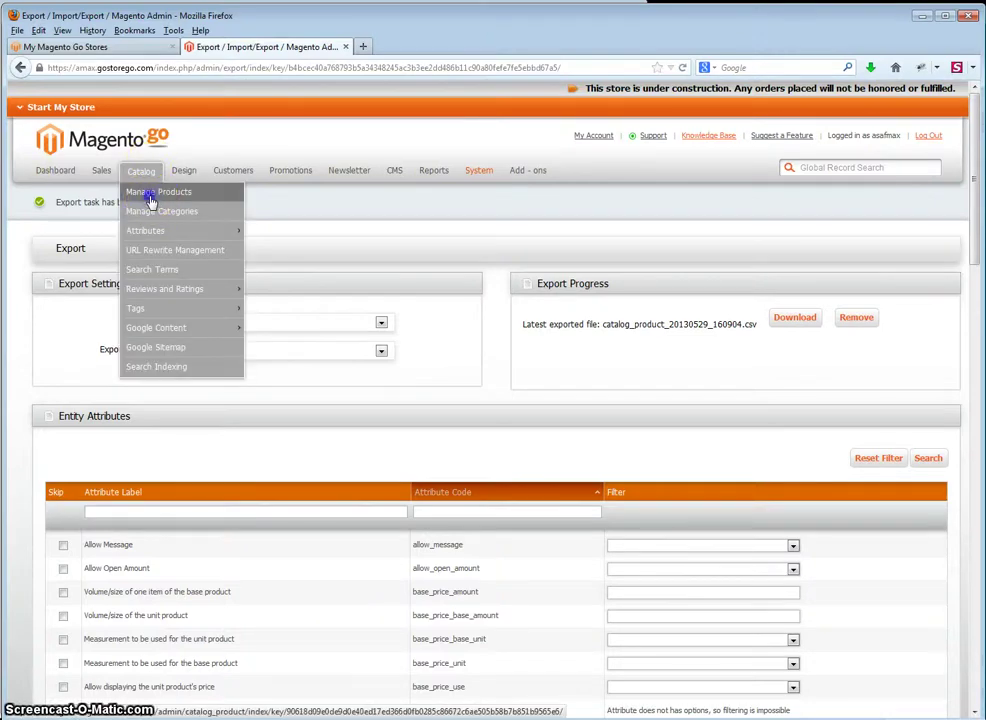
left_click(151, 200)
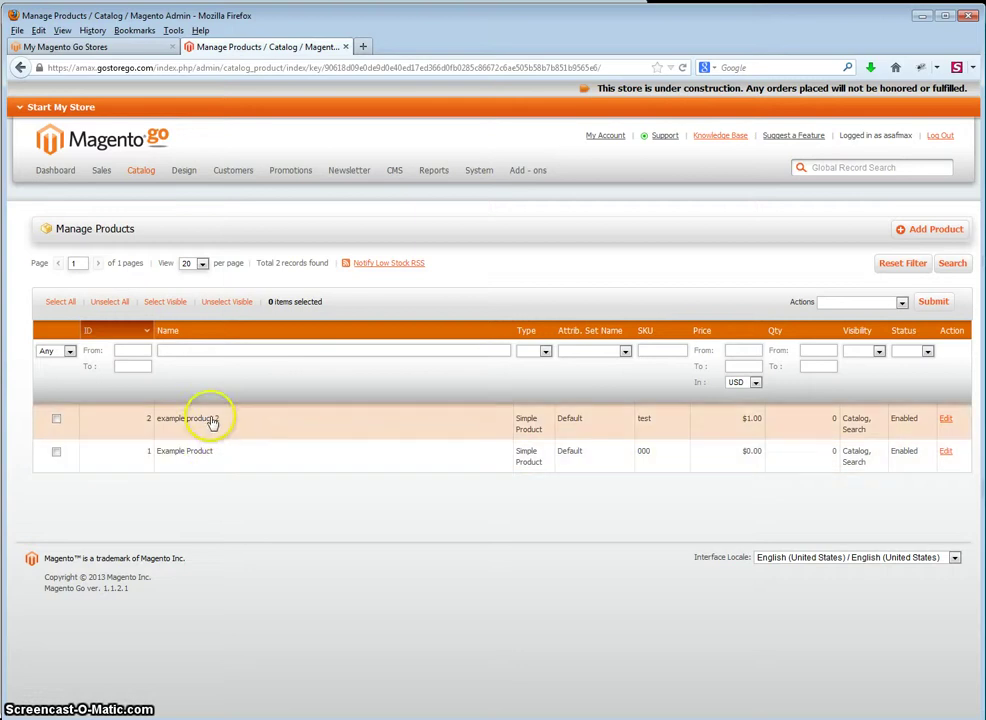
left_click(206, 455)
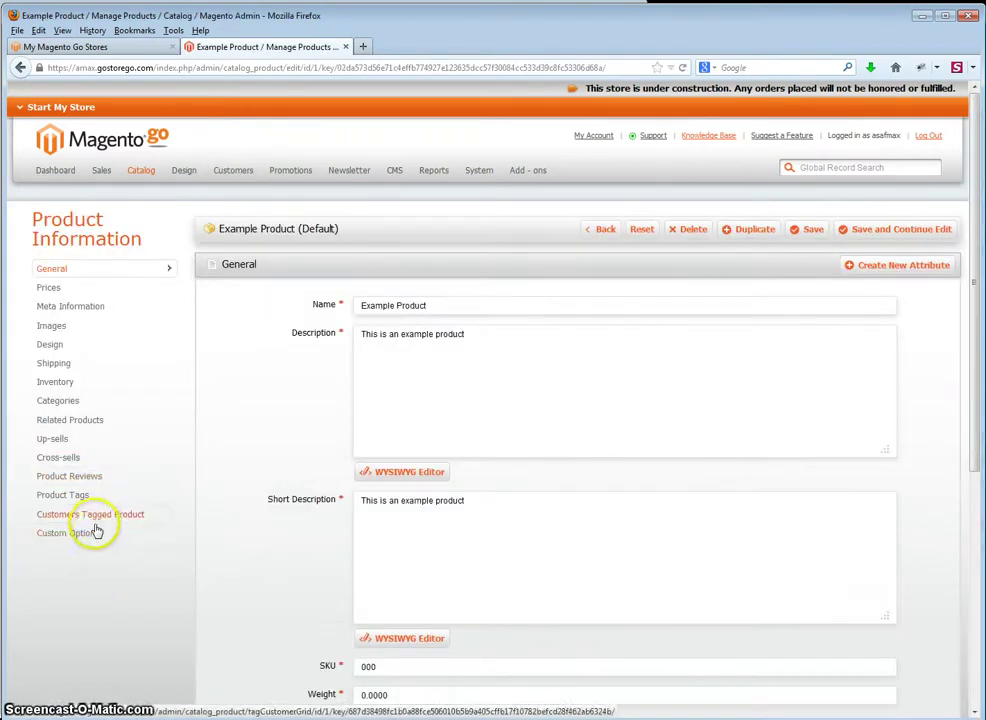
left_click(95, 534)
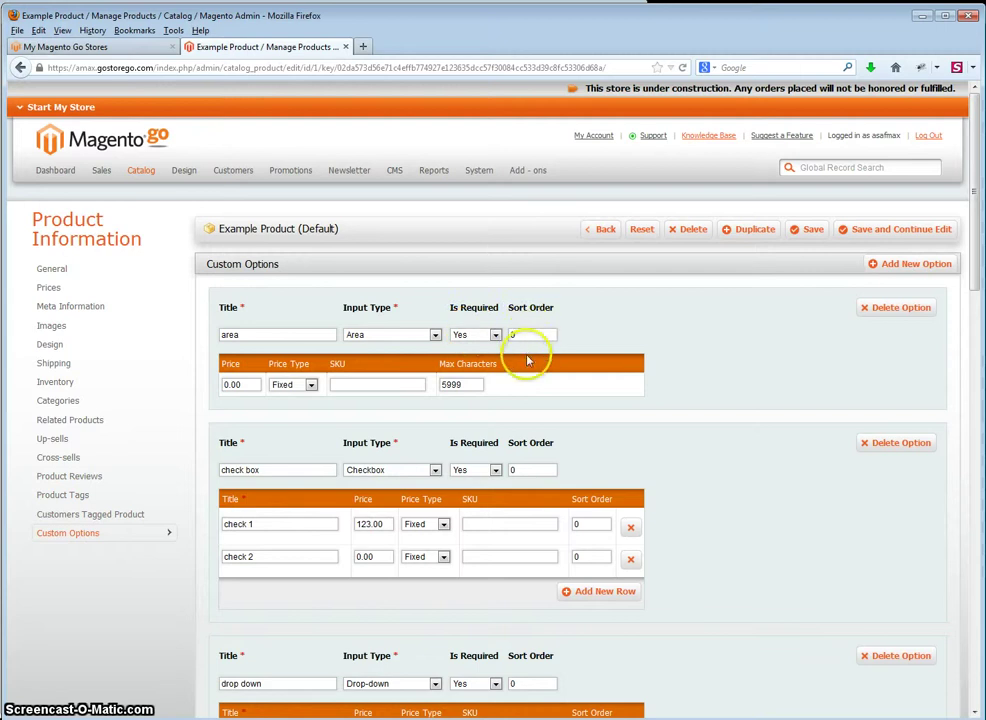
scroll(738, 635, "down", 10)
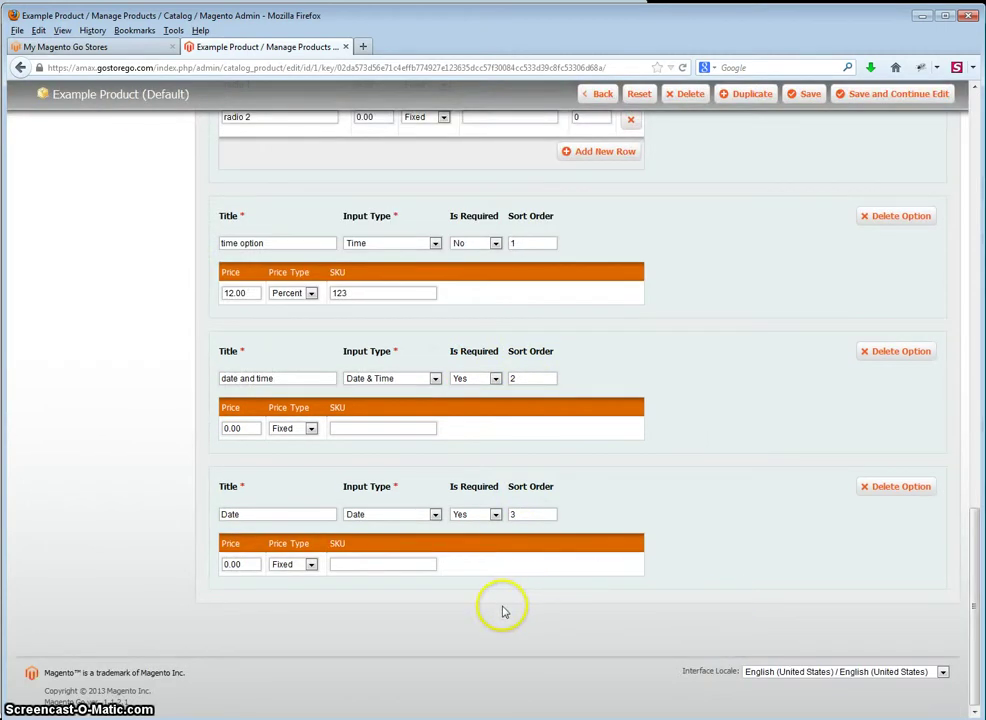
key("alt+Tab")
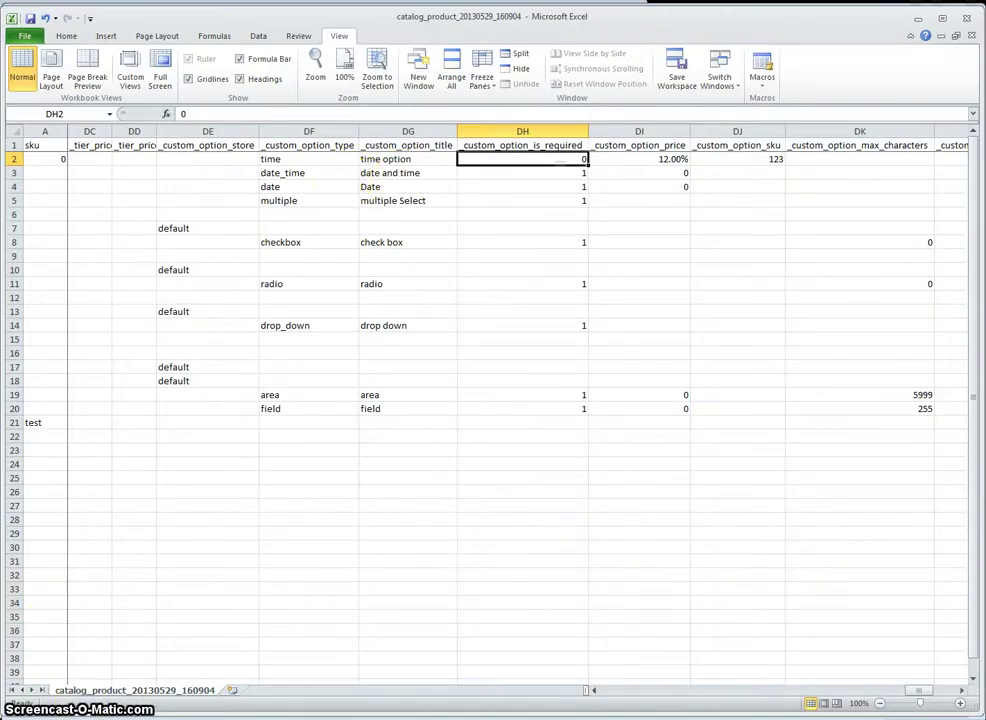
key("alt+Tab")
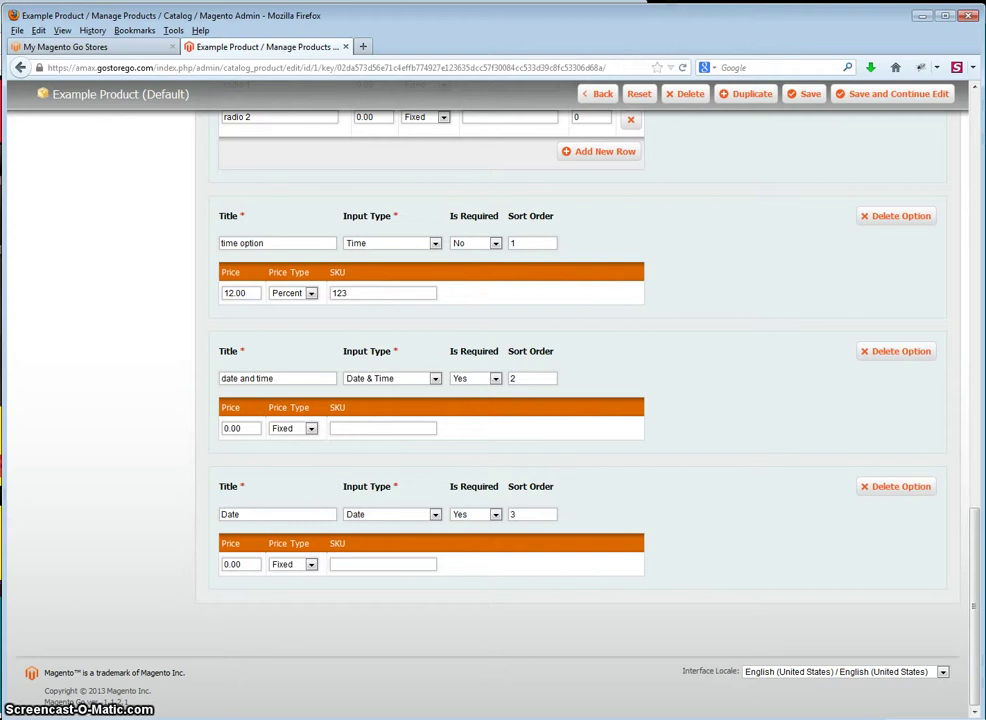
Delete the 'date and time' custom option and return to the Excel export
scroll(146, 612, "up", 1)
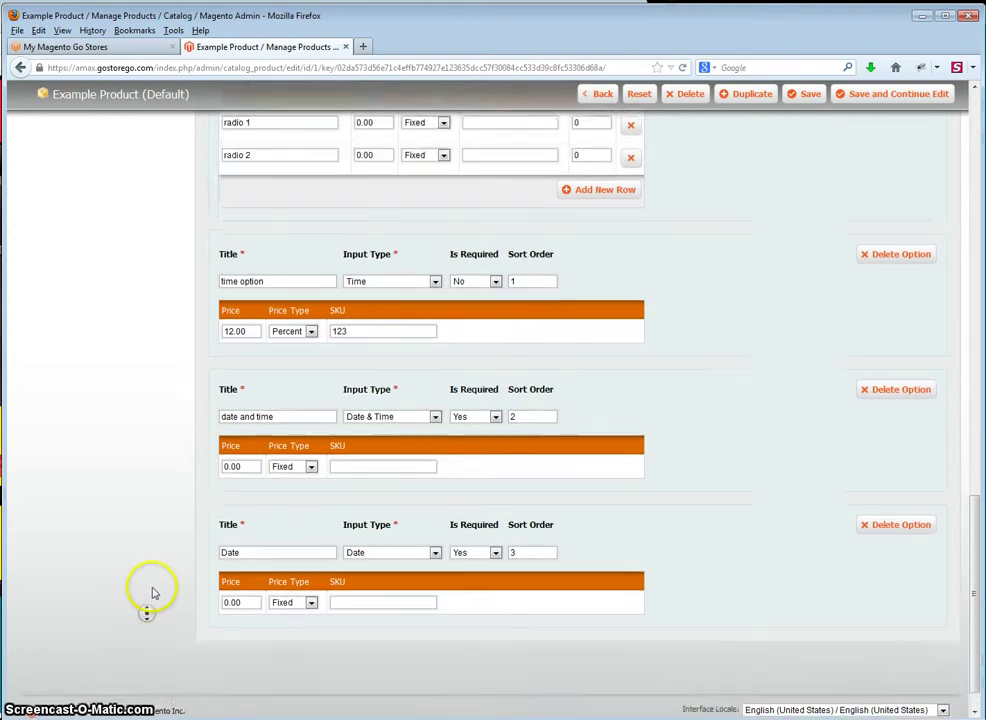
scroll(146, 612, "up", 4)
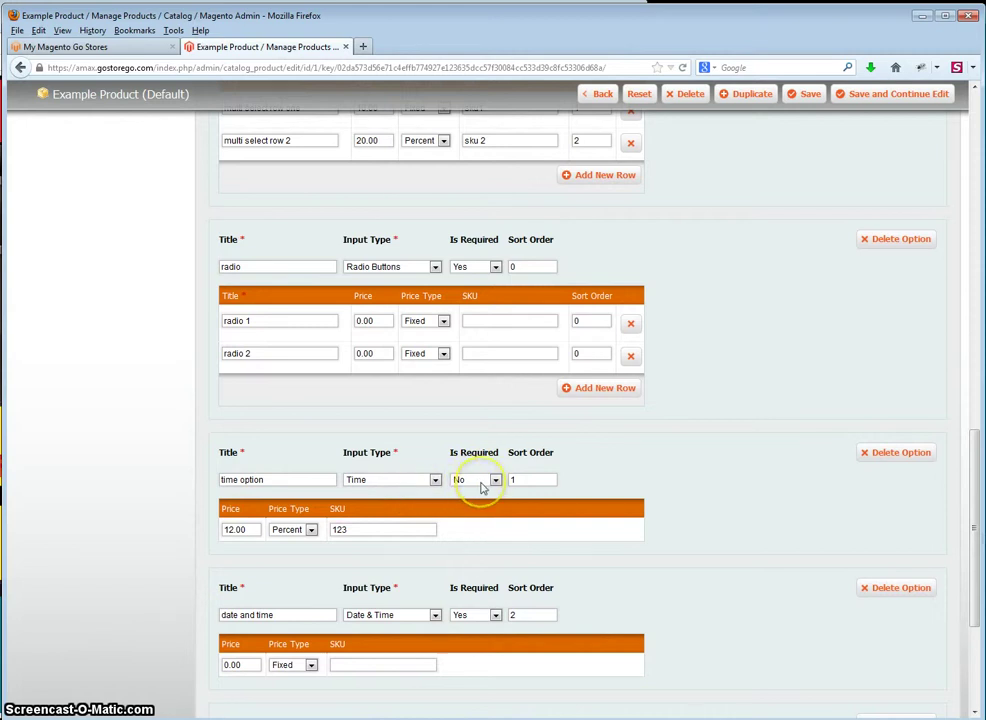
left_click(920, 587)
scroll(757, 580, "down", 1)
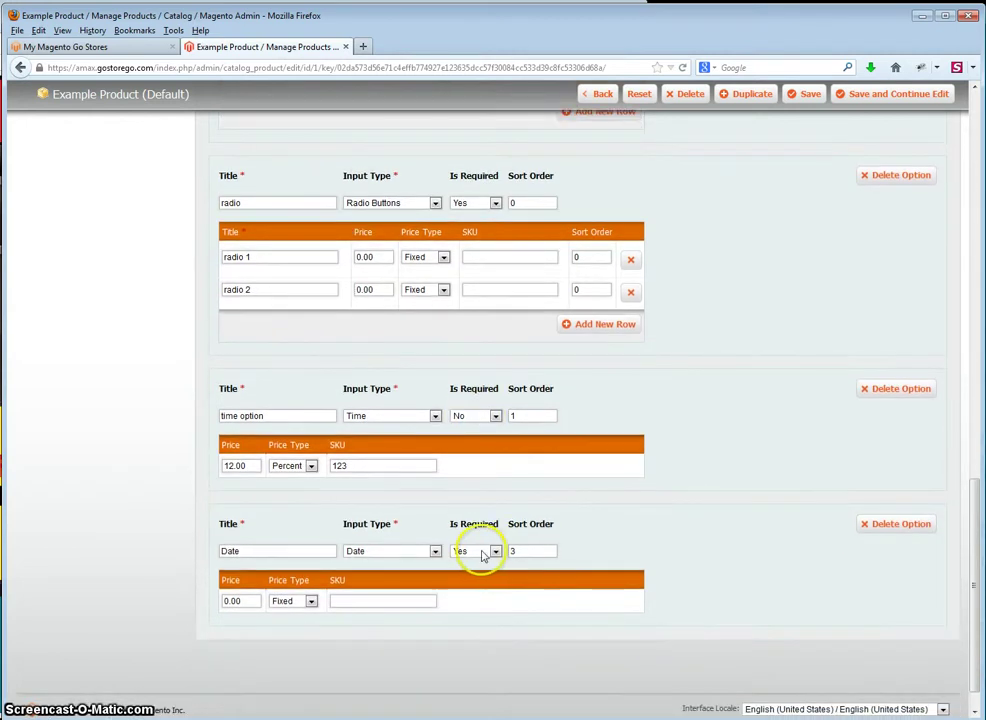
key("alt+Tab")
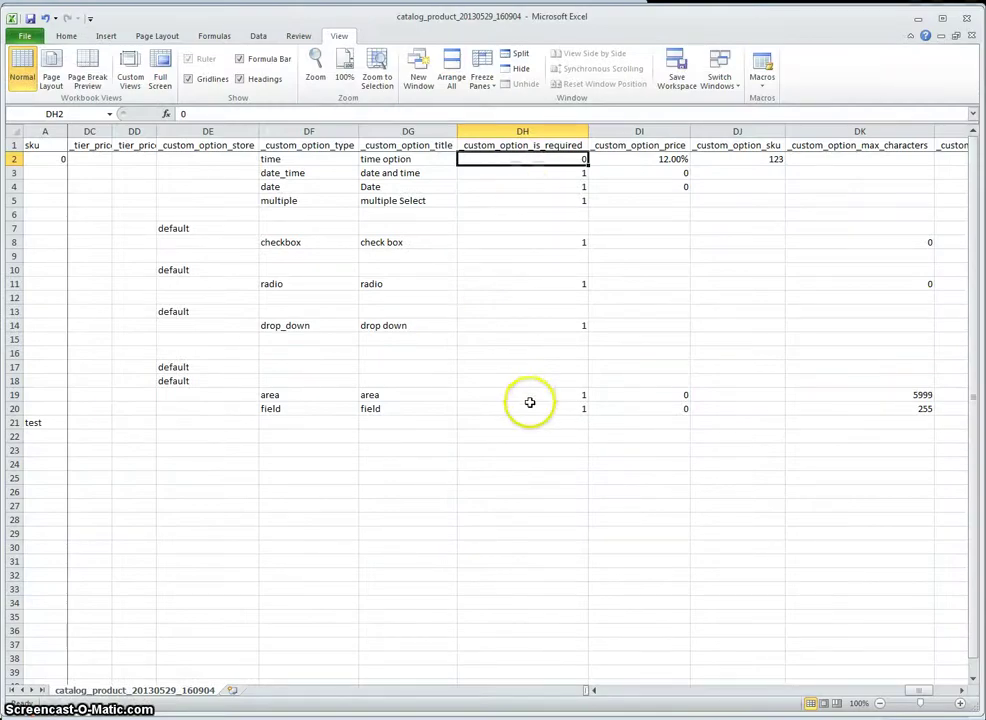
Review the time option's 12% price in DI2 and SKU 123 in DJ2, plus the date options' 0 prices
left_click(636, 149)
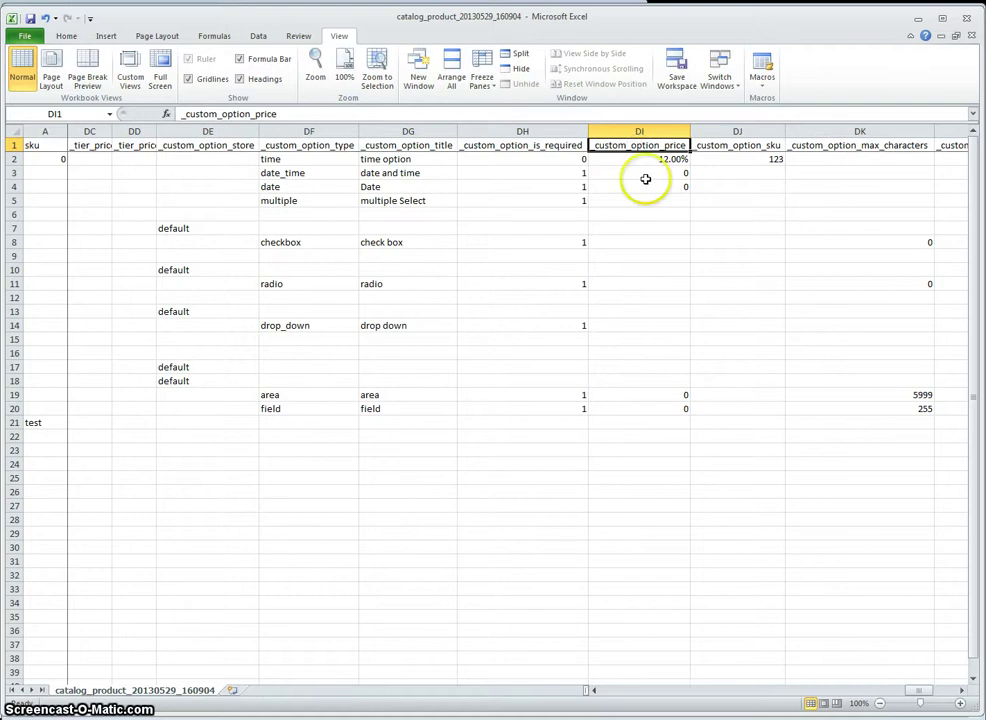
left_click(630, 161)
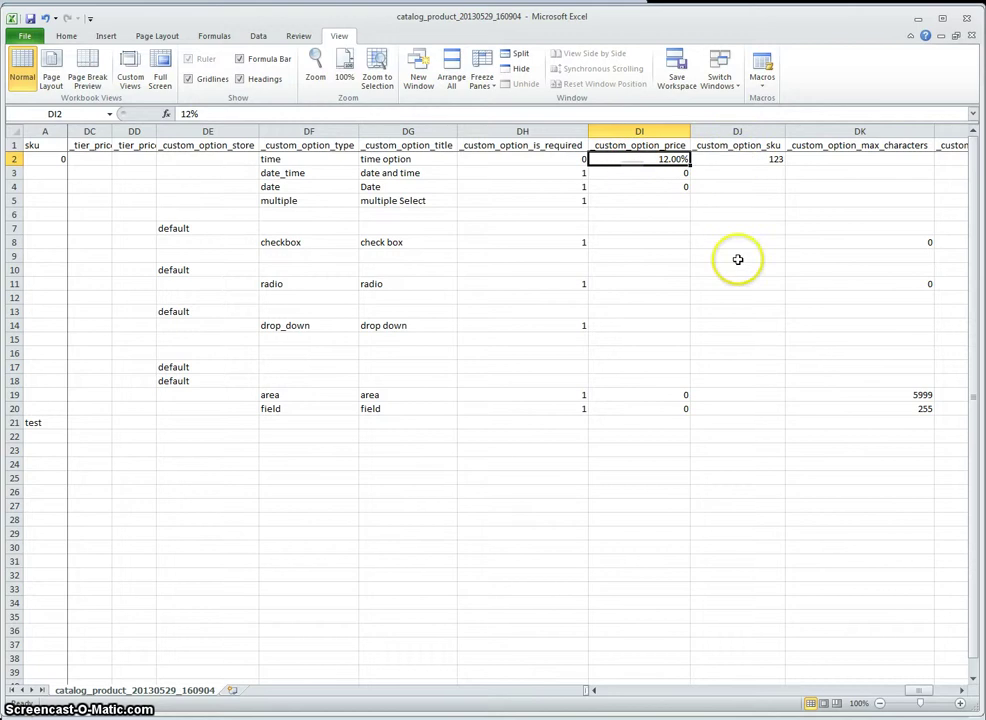
key("Right")
key("Left")
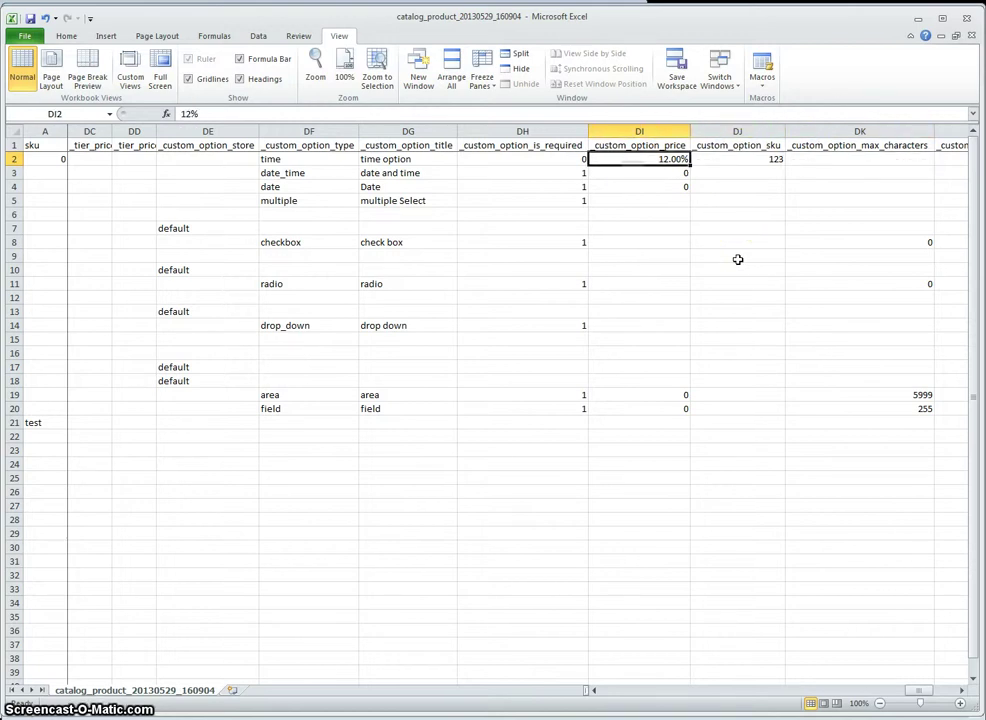
key("Right")
key("Up")
key("Down")
key("Left")
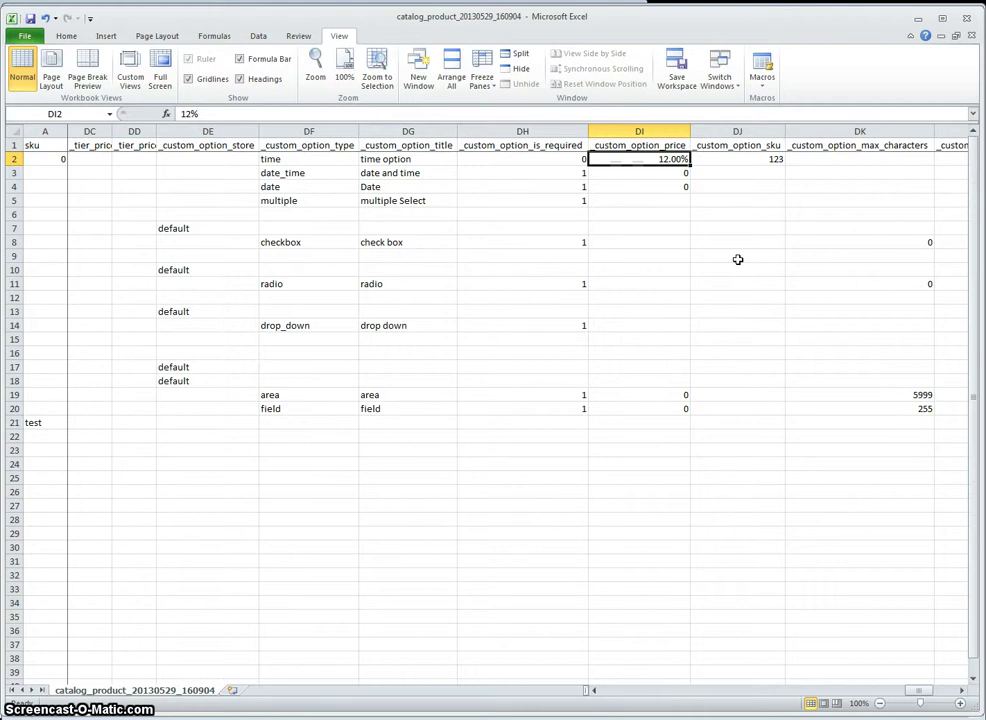
key("Down")
key("Down")
key("Up")
key("Up")
key("Down")
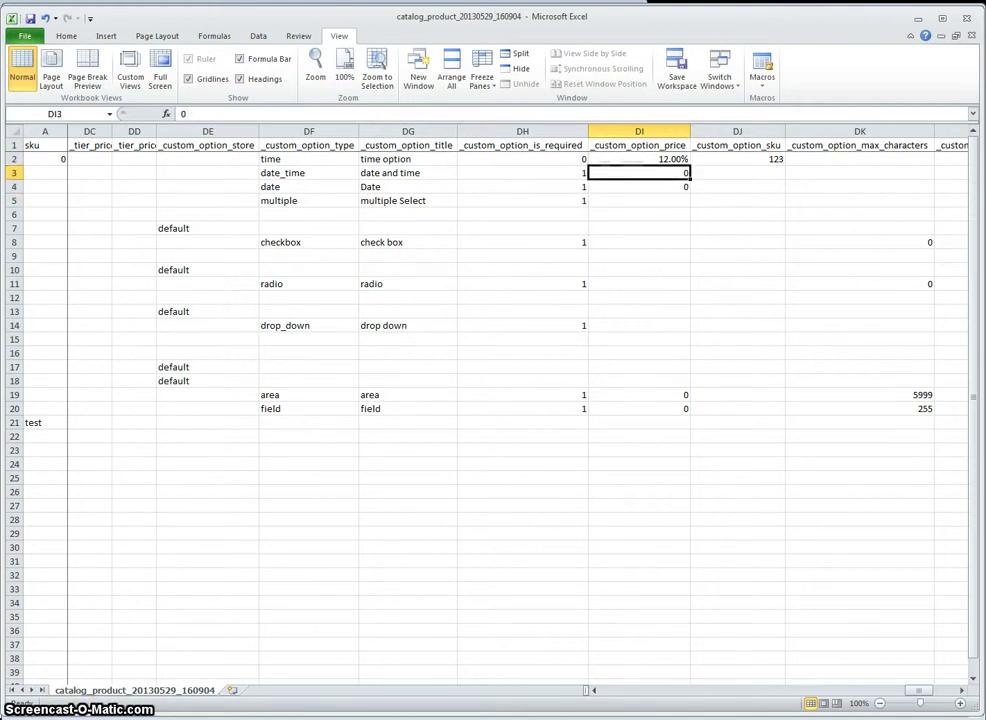
Confirm the time option's 12.00 percent price in Magento, then select cell DI2 in Excel
key("alt+Tab")
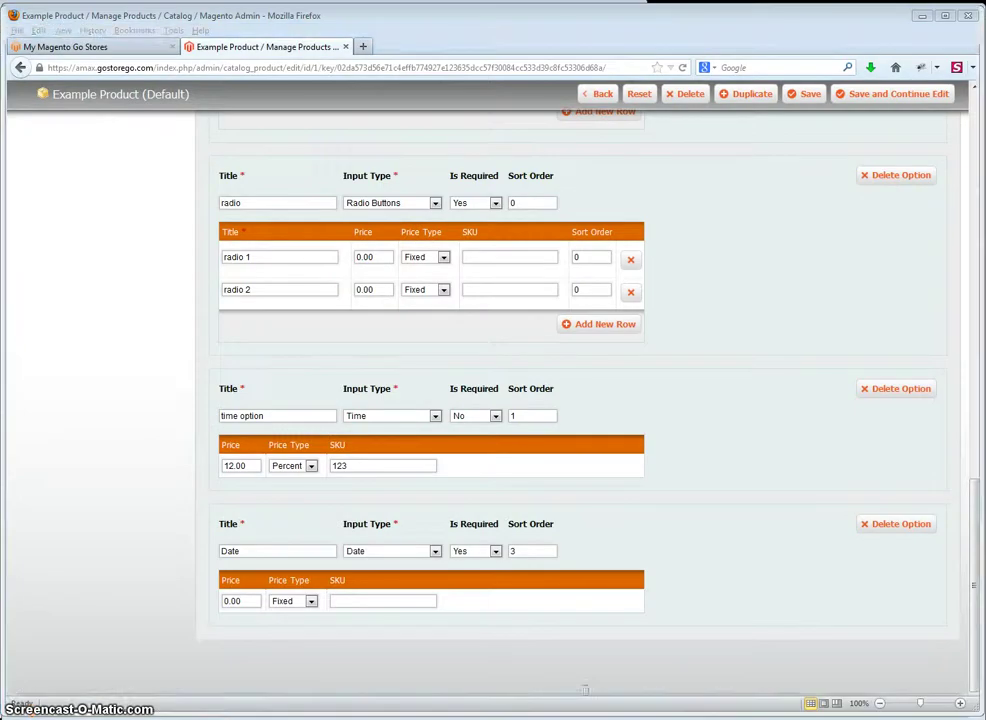
key("alt+Tab")
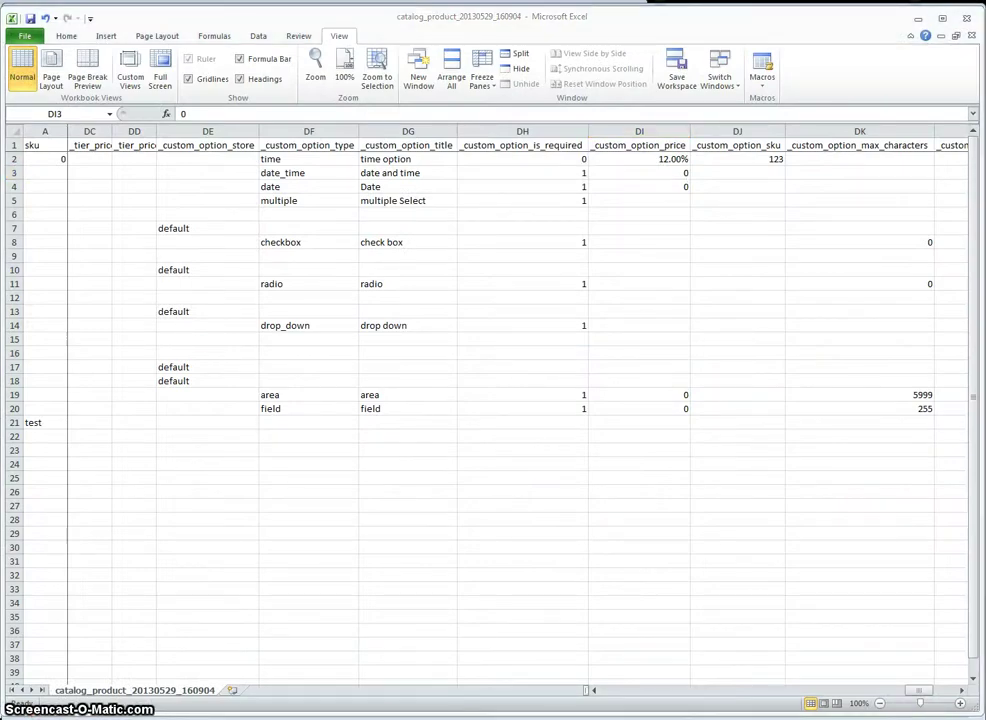
key("alt+Tab")
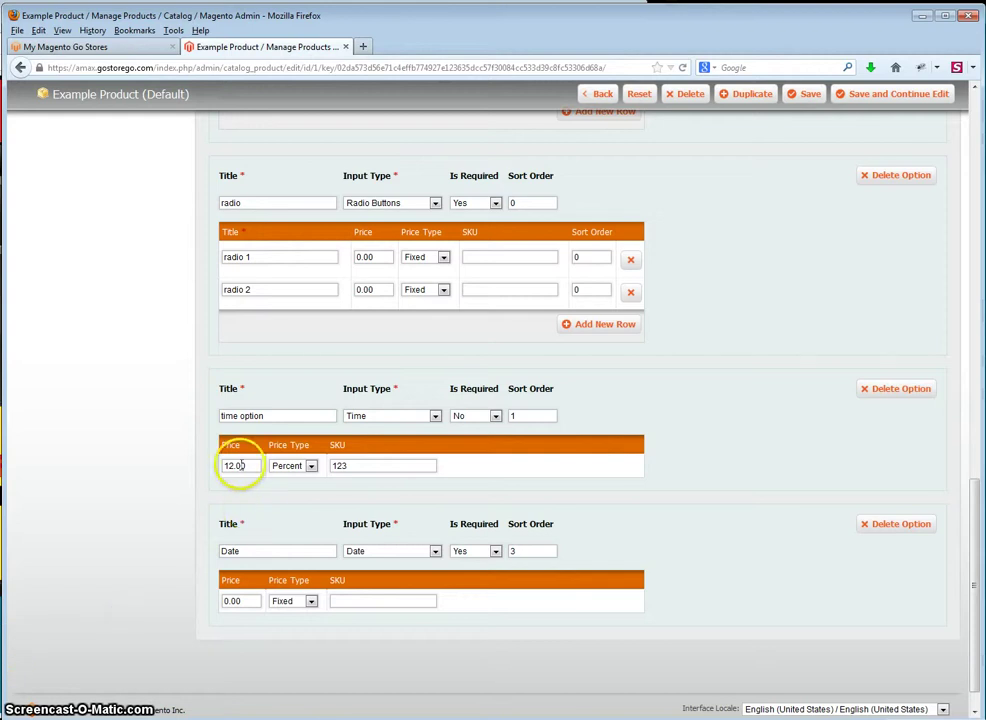
left_click_drag(258, 466, 213, 467)
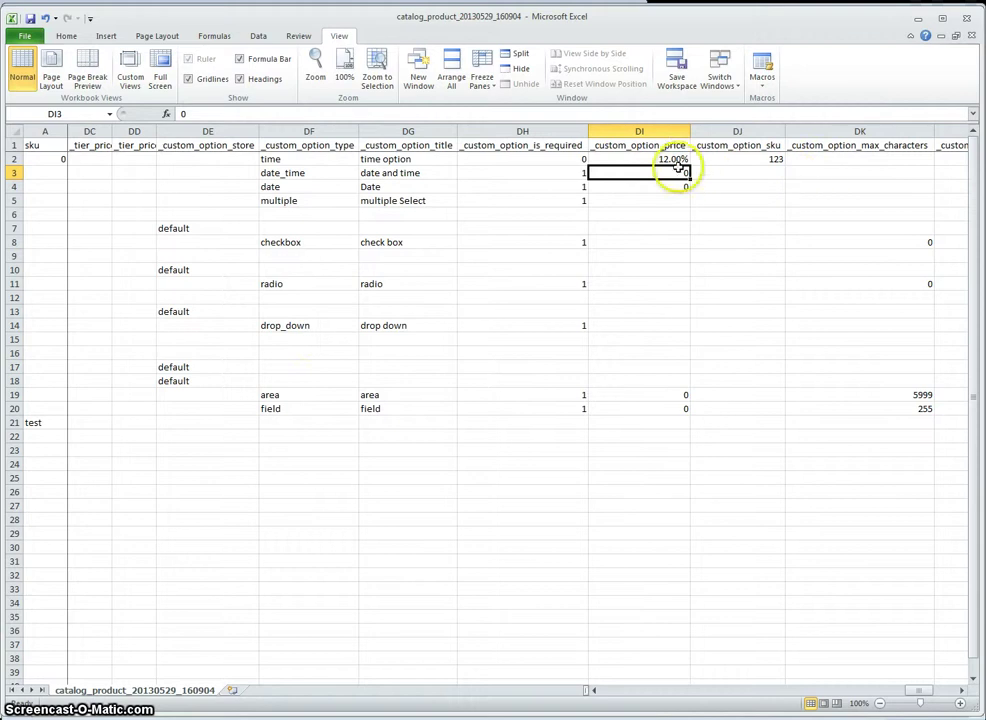
left_click(667, 159)
Inspect DI2's 12% price without changing it, then scroll right toward column DG
double_click(677, 159)
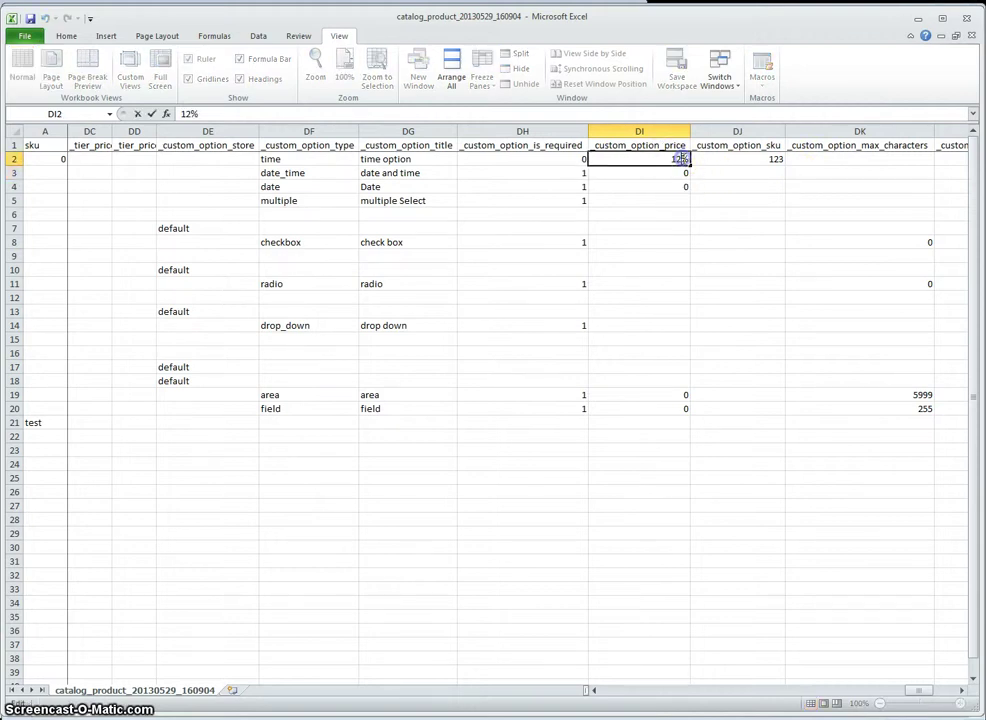
left_click(736, 215)
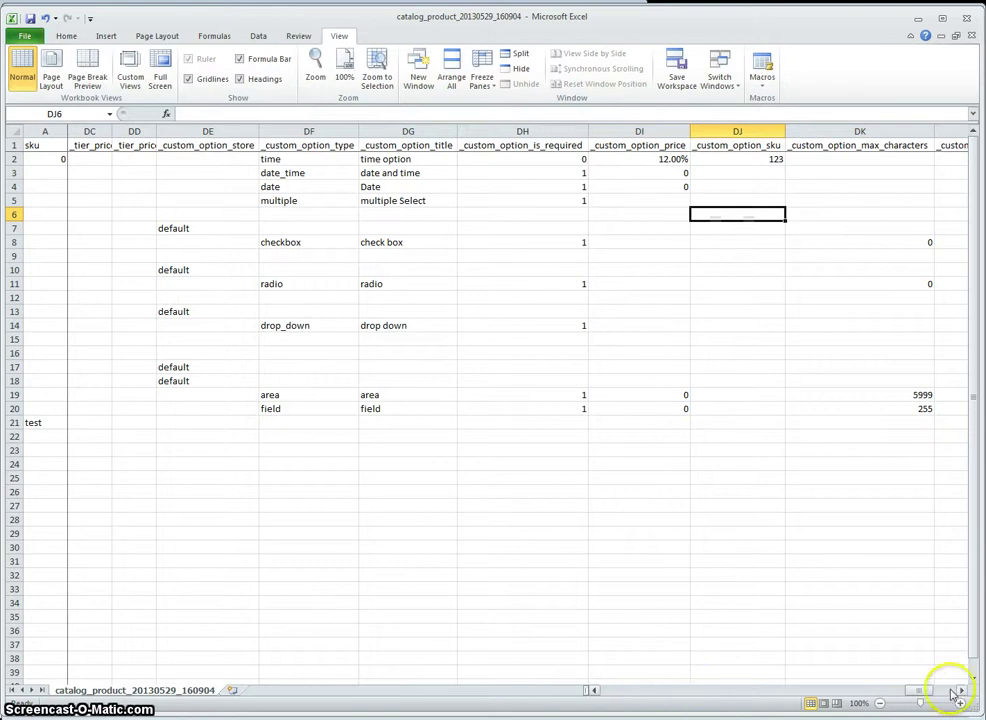
left_click_drag(922, 694, 933, 694)
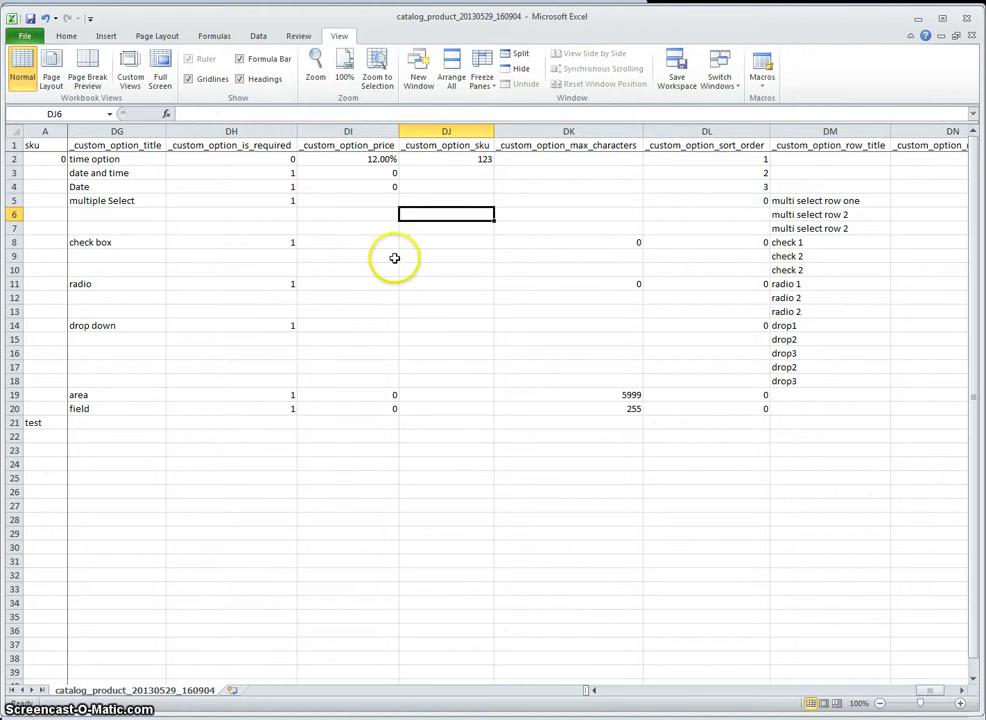
Select the time price in DI2 and the date option prices in DI3:DI4
left_click(361, 159)
left_click_drag(363, 174, 363, 183)
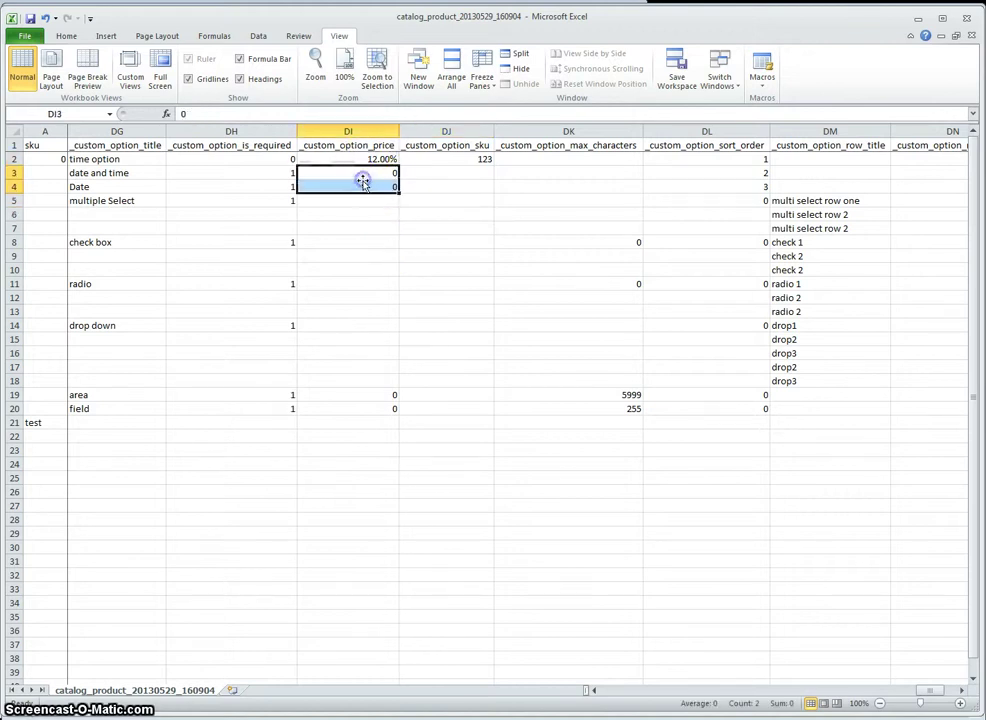
left_click(368, 268)
left_click_drag(414, 158, 414, 151)
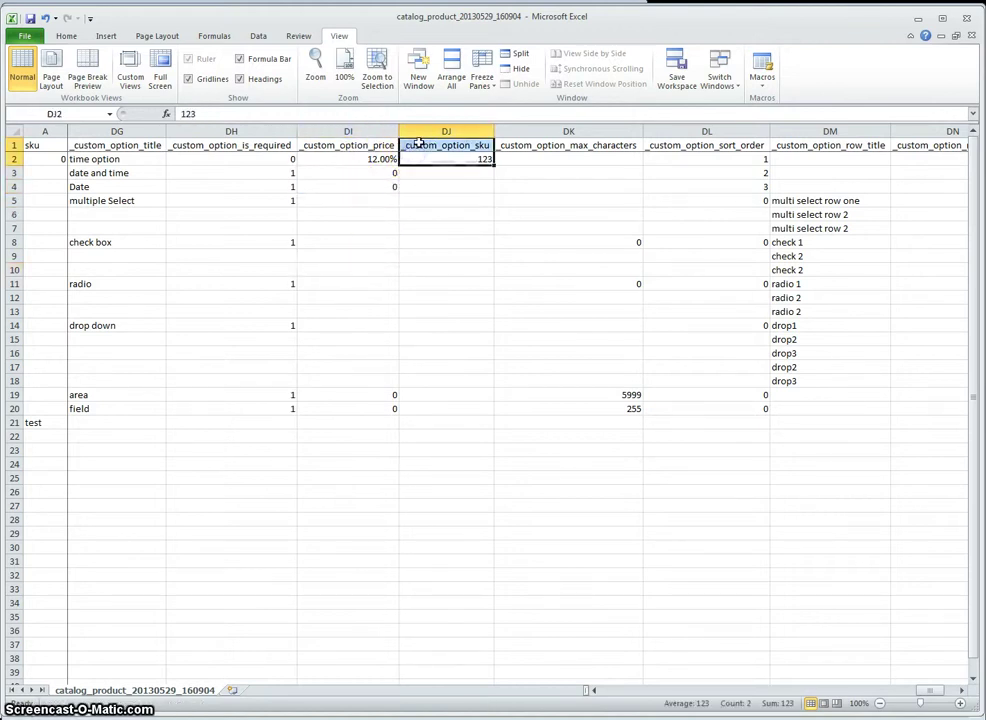
left_click(419, 144)
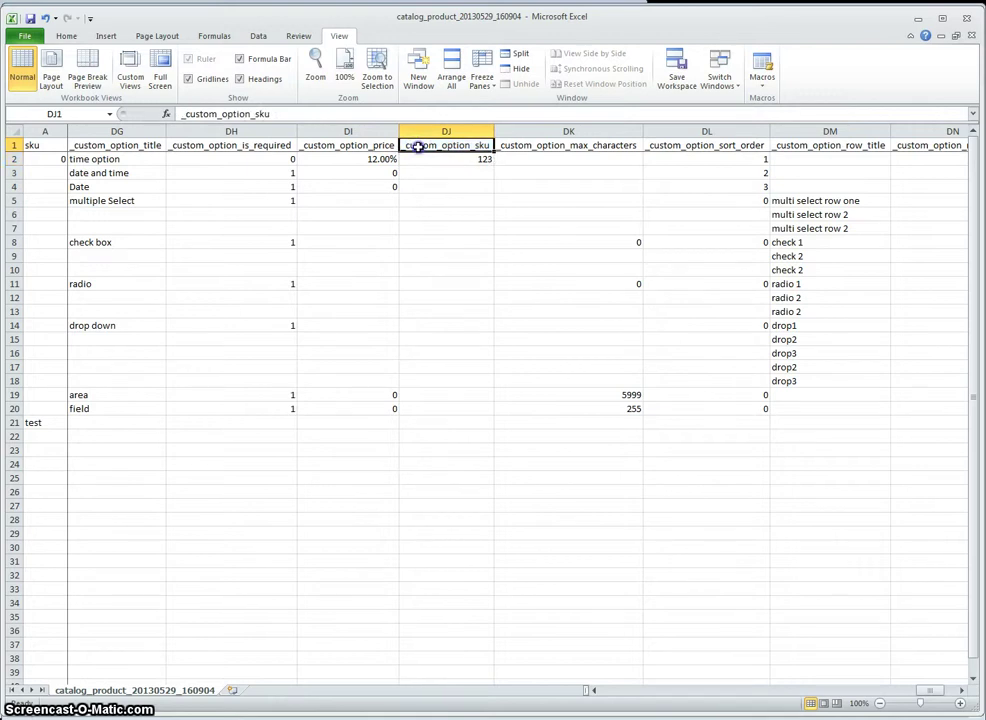
left_click(420, 160)
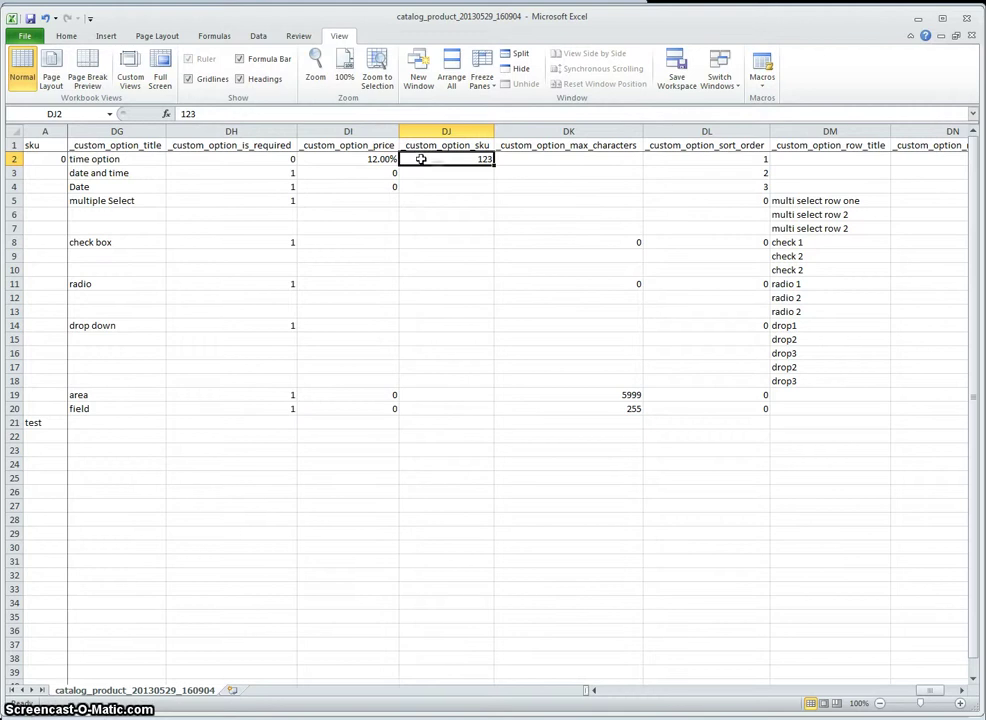
left_click(436, 175)
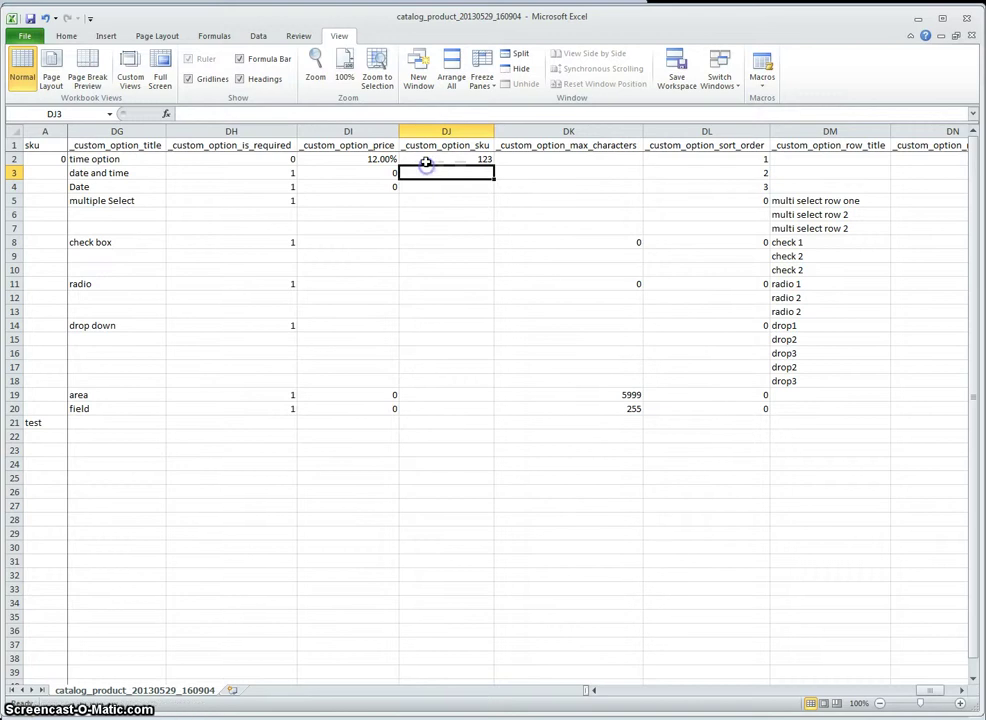
left_click(425, 161)
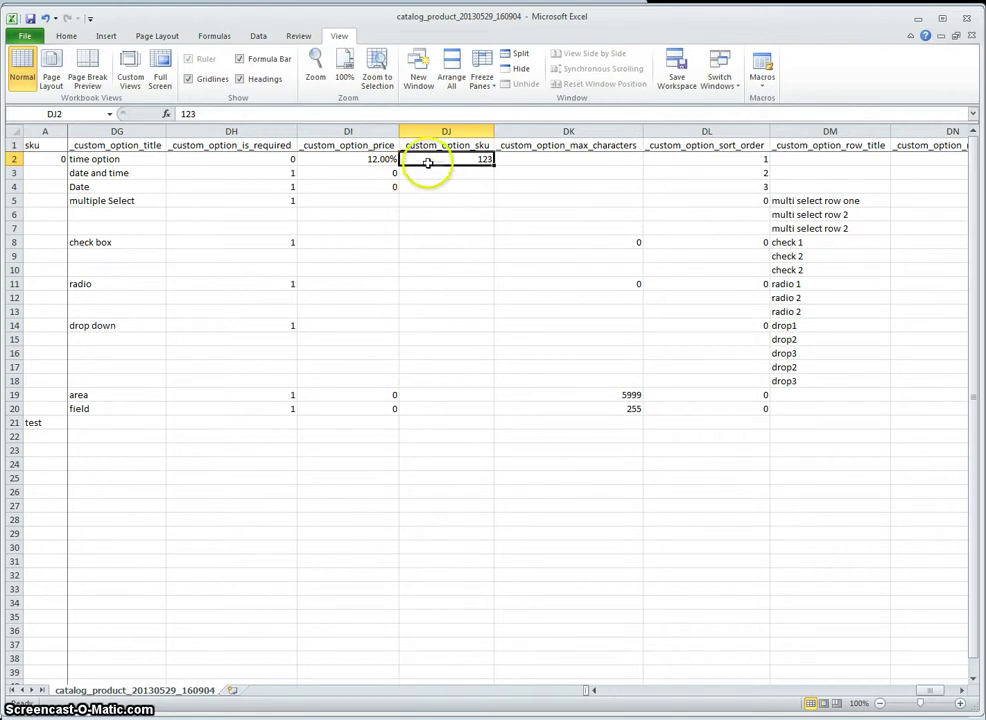
left_click(440, 212)
left_click(436, 173)
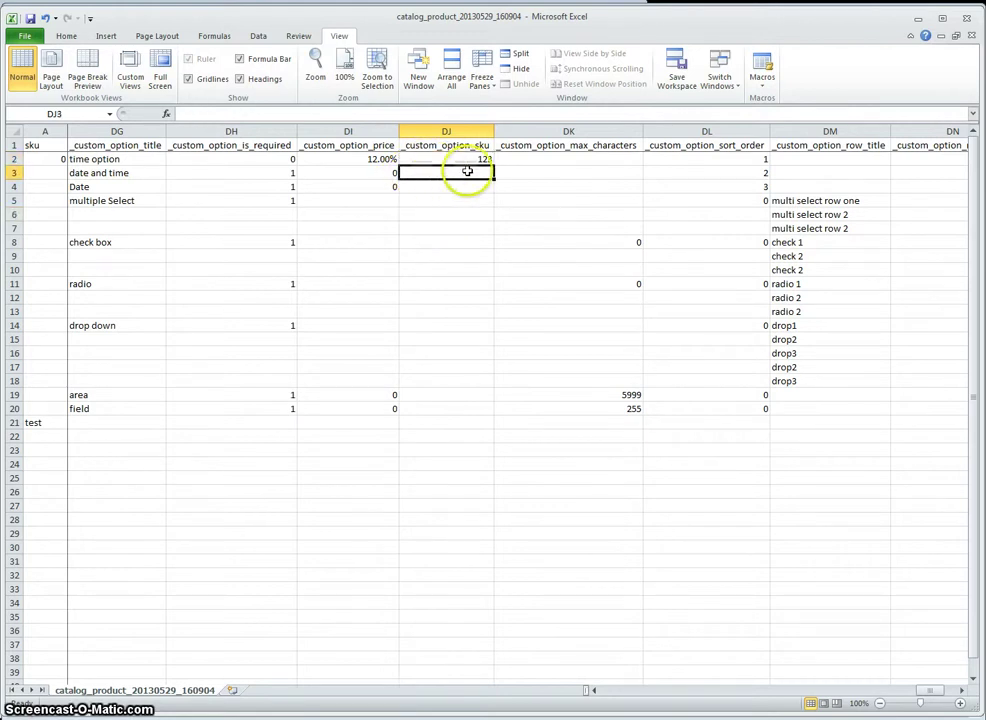
left_click(520, 167)
left_click(520, 148)
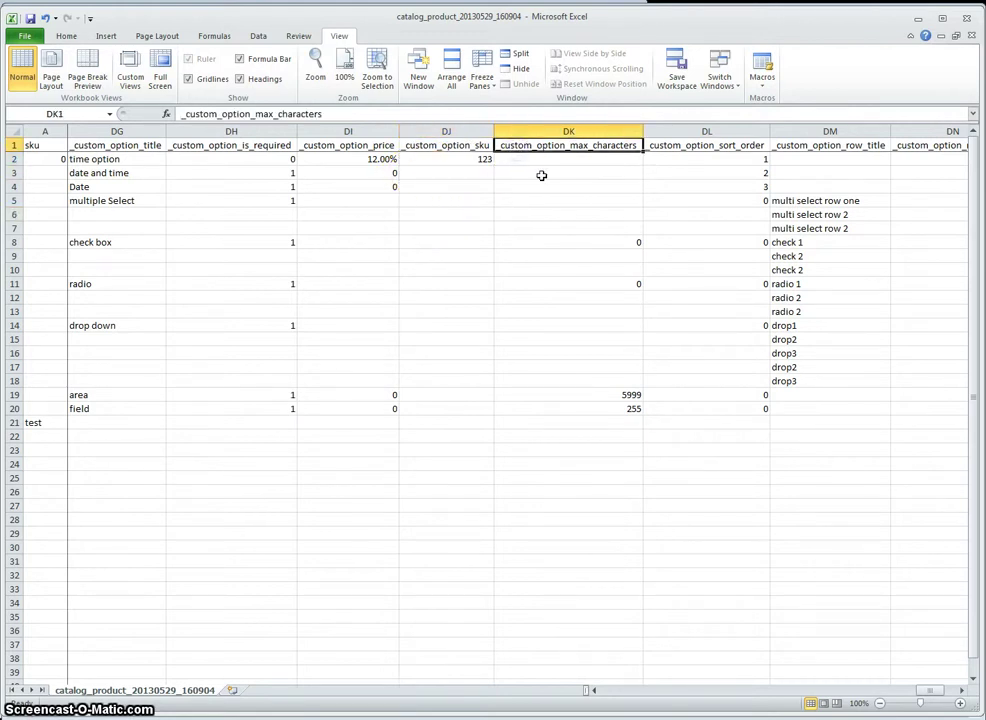
left_click(543, 395)
left_click(540, 405)
left_click(537, 396)
left_click(535, 405)
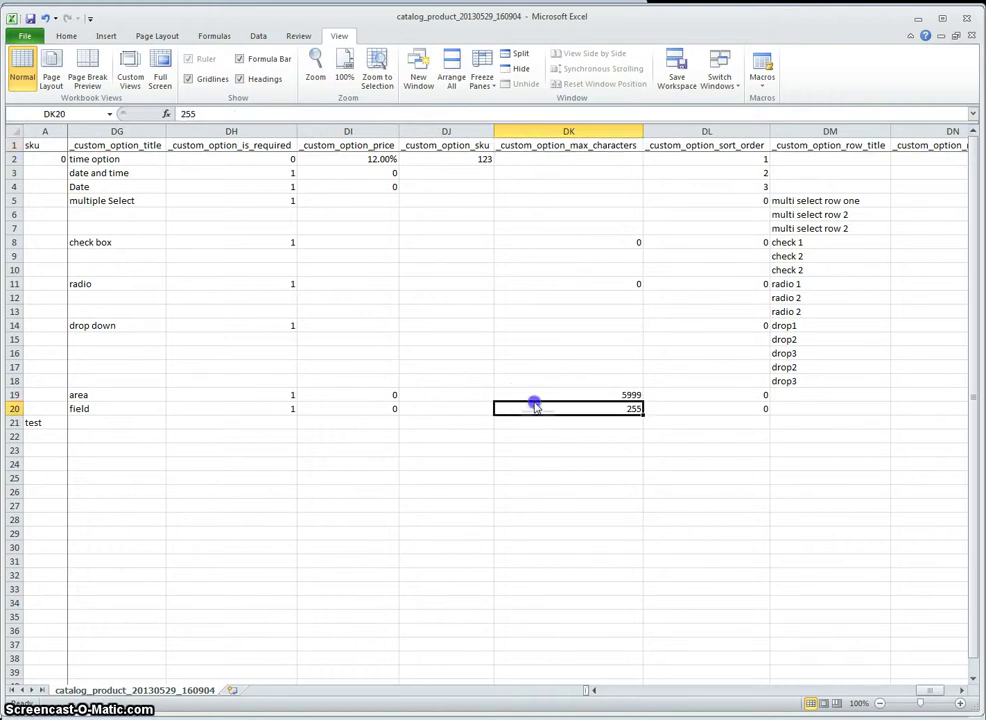
left_click(535, 396)
left_click(535, 406)
left_click(540, 396)
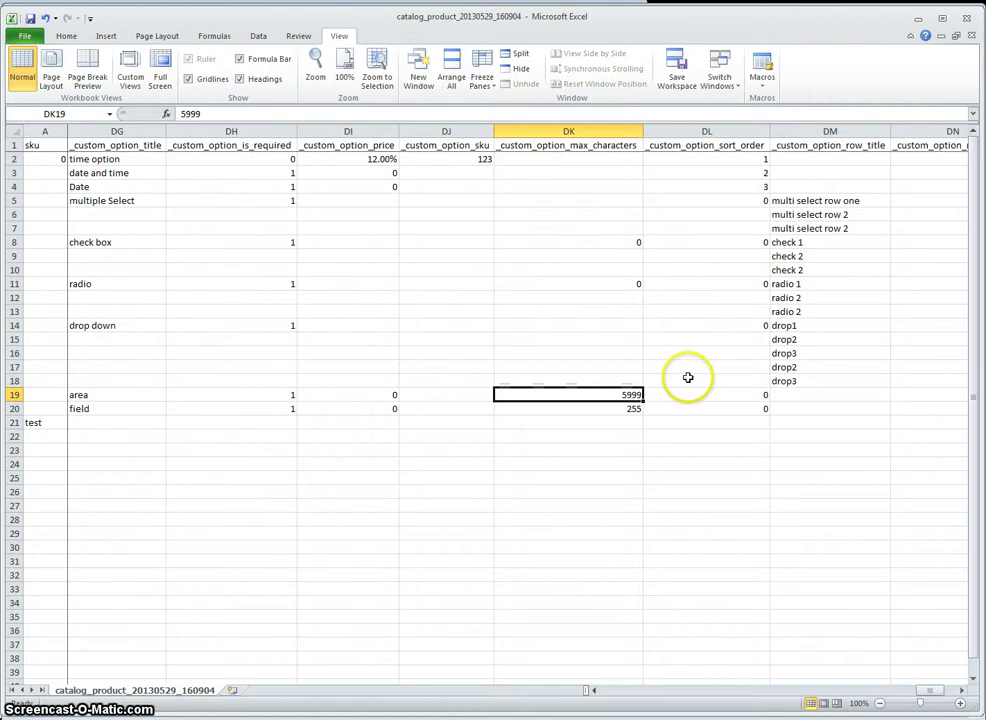
left_click(683, 201)
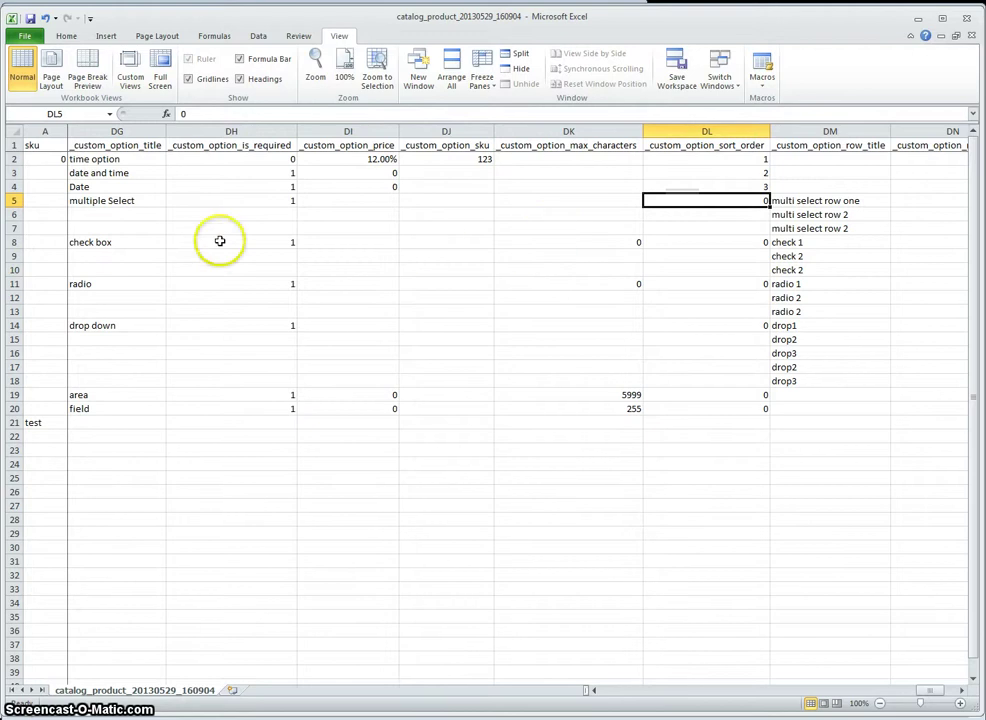
left_click(718, 242)
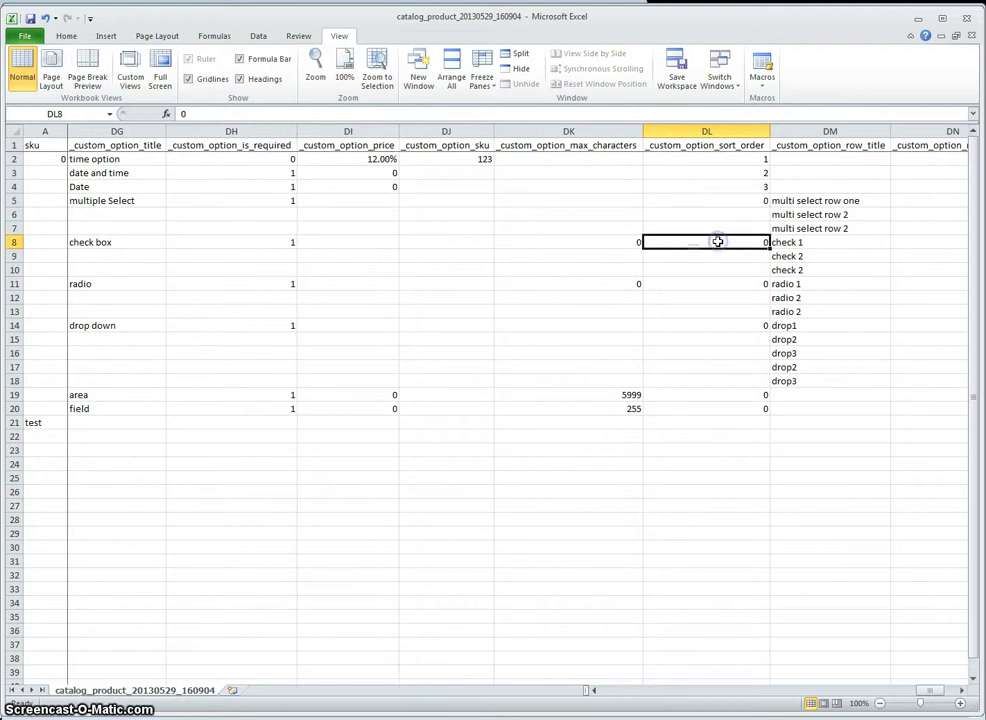
left_click(692, 145)
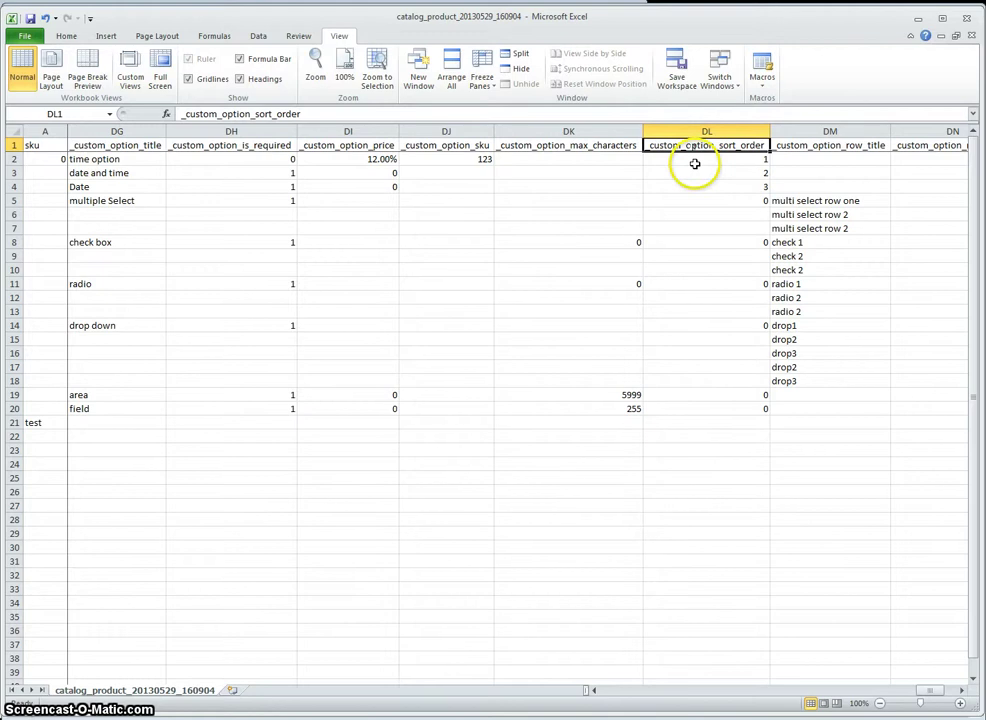
left_click_drag(695, 163, 689, 186)
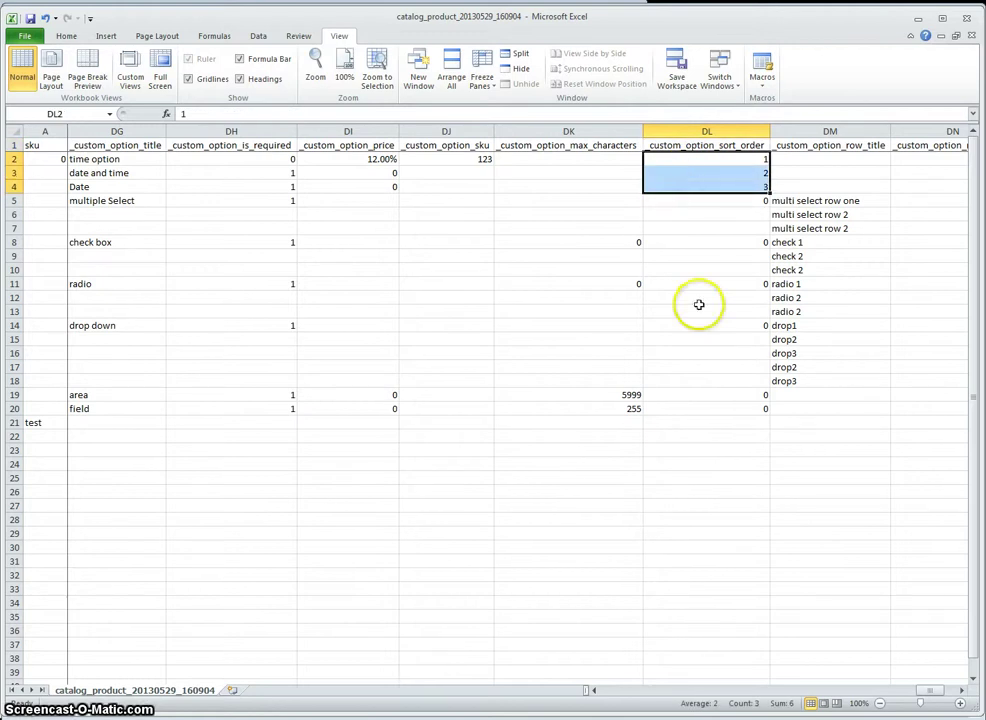
left_click(692, 175)
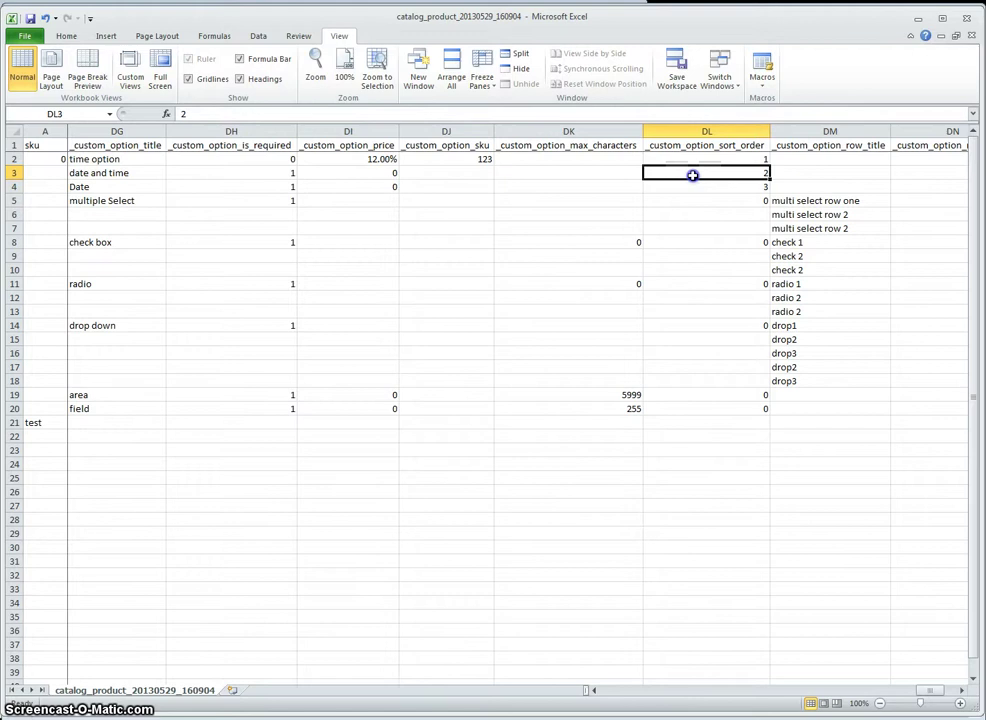
left_click(860, 340)
key("Right")
key("Right")
key("Right")
key("Right")
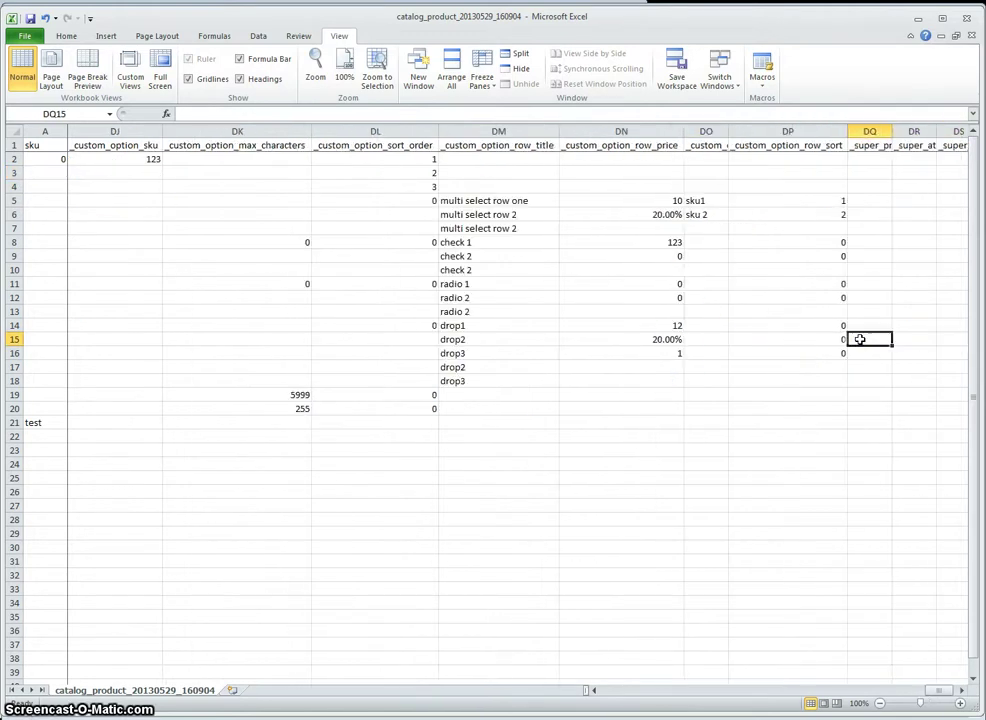
key("Left")
key("Left")
key("Left")
key("Left")
key("Up")
key("Up")
key("Up")
key("Up")
key("Up")
key("Up")
key("Up")
key("Up")
key("Up")
key("Up")
key("Up")
key("Up")
key("Up")
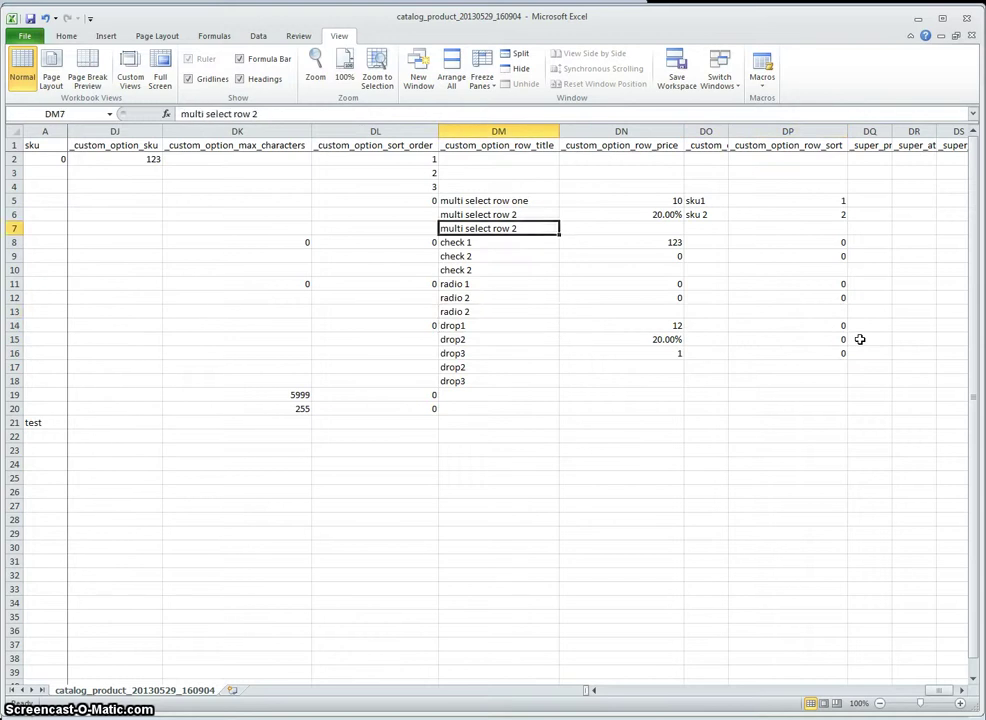
key("Down")
key("Down")
key("Down")
key("Down")
key("Down")
key("Down")
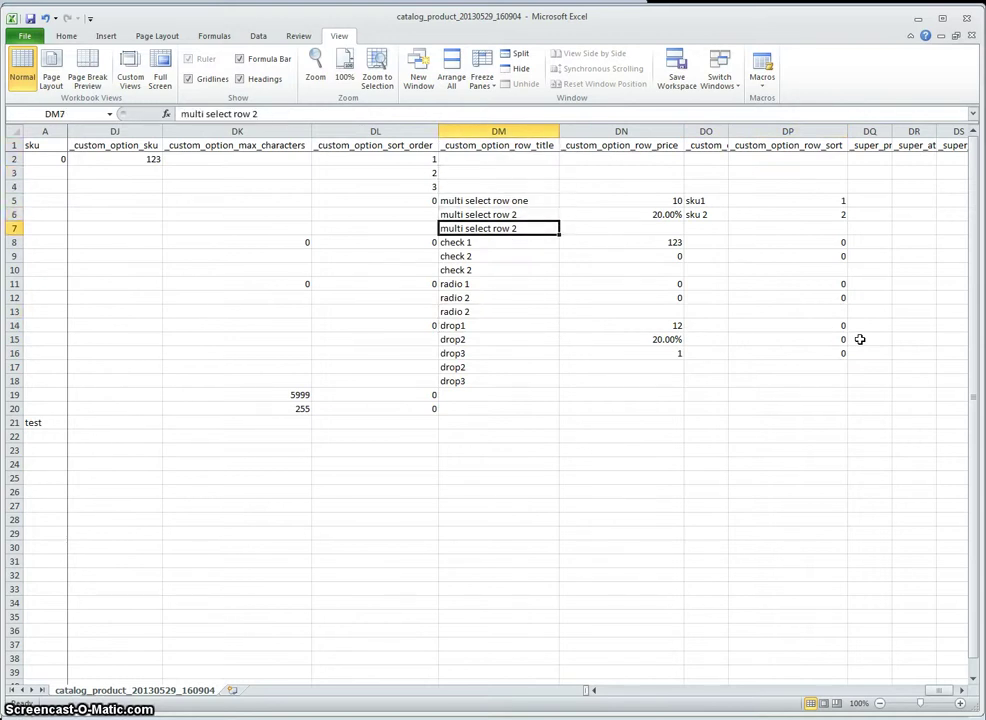
key("Up")
key("Up")
key("Up")
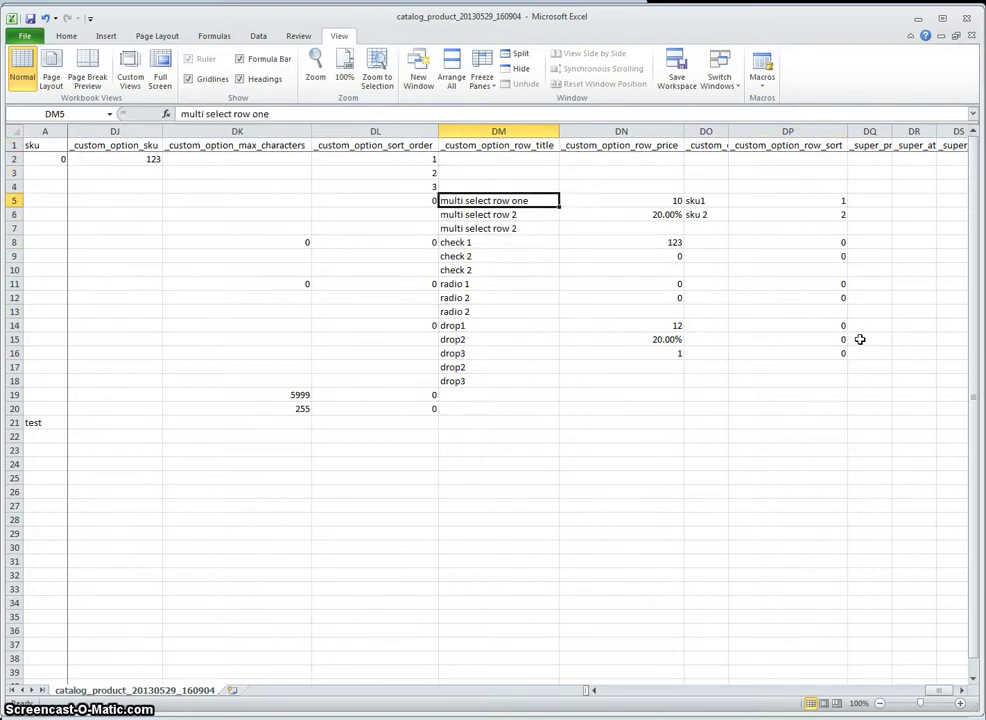
key("Right")
key("Left")
key("Down")
key("Down")
key("Down")
key("Up")
key("Left")
key("Left")
key("Right")
key("Right")
key("Right")
key("Left")
key("Up")
key("Up")
key("Left")
key("Left")
key("Left")
key("Left")
key("Left")
key("Left")
key("Left")
key("Right")
key("Right")
key("Right")
key("Right")
key("Right")
key("Right")
key("Right")
key("Right")
key("Right")
key("Right")
key("Right")
key("Left")
key("Left")
key("Left")
key("Left")
key("Left")
key("Right")
key("Down")
key("Down")
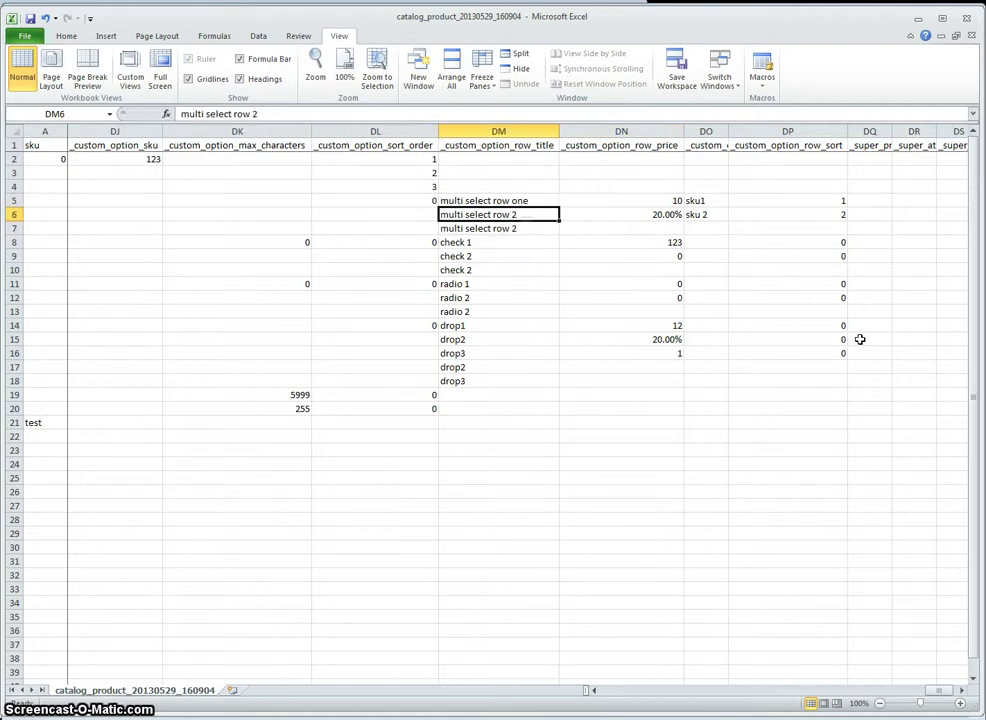
key("Up")
key("Down")
key("Up")
key("Down")
key("Down")
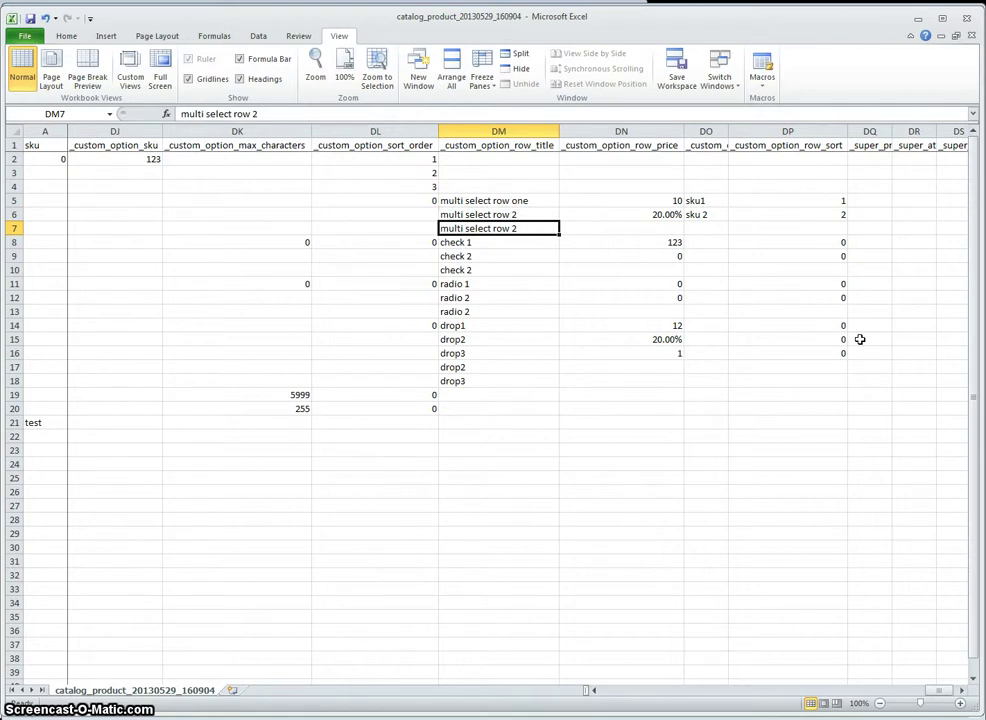
key("Up")
key("Up")
key("Down")
key("Up")
key("Down")
key("Down")
key("Down")
key("Down")
key("Down")
key("Down")
key("Down")
key("Down")
key("Down")
key("Down")
key("Down")
key("Down")
key("Down")
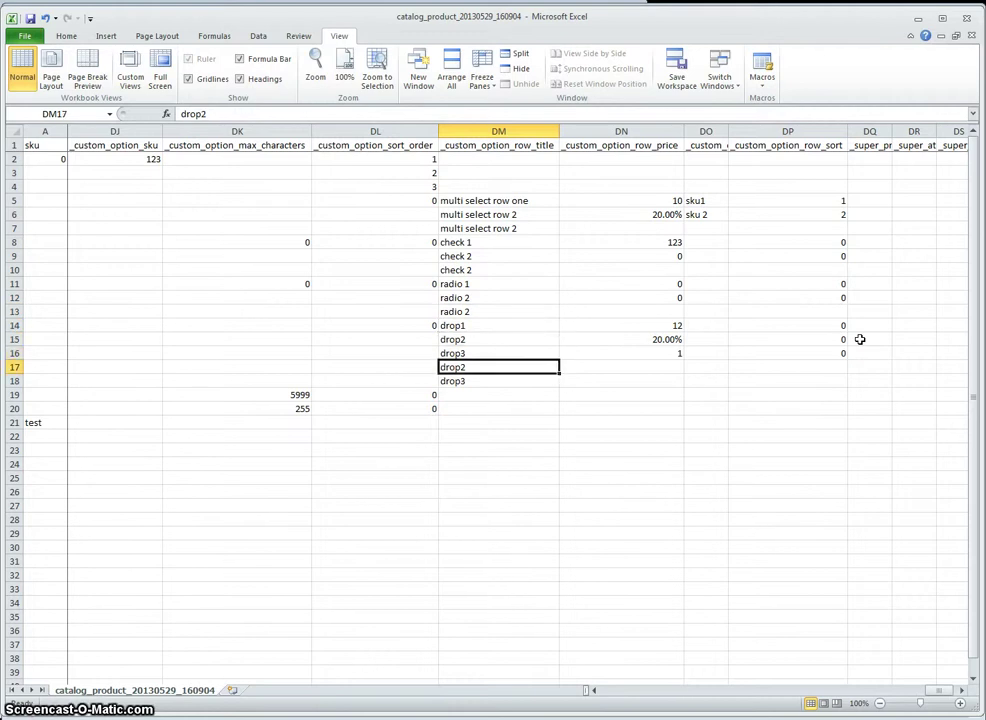
key("Up")
key("Up")
key("Up")
key("Up")
key("Up")
key("Up")
key("Up")
key("Up")
key("Up")
key("Up")
key("Right")
key("Up")
key("Up")
key("Up")
key("Up")
key("Up")
key("Up")
key("Up")
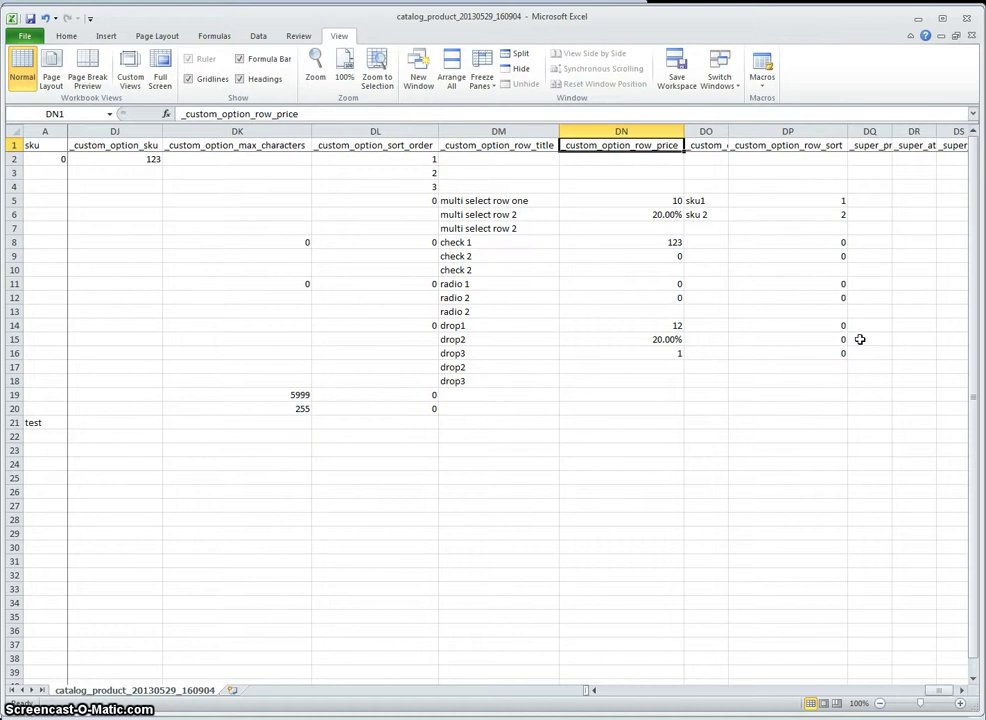
key("Down")
key("Down")
key("Down")
key("Down")
key("Down")
key("Up")
key("Down")
key("Up")
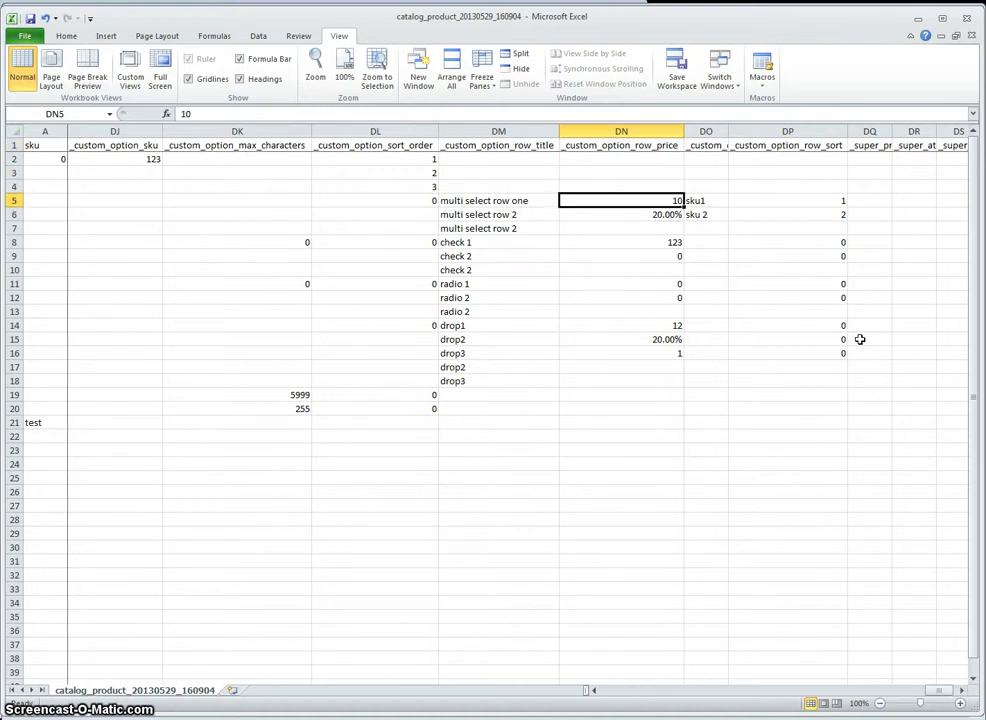
key("Down")
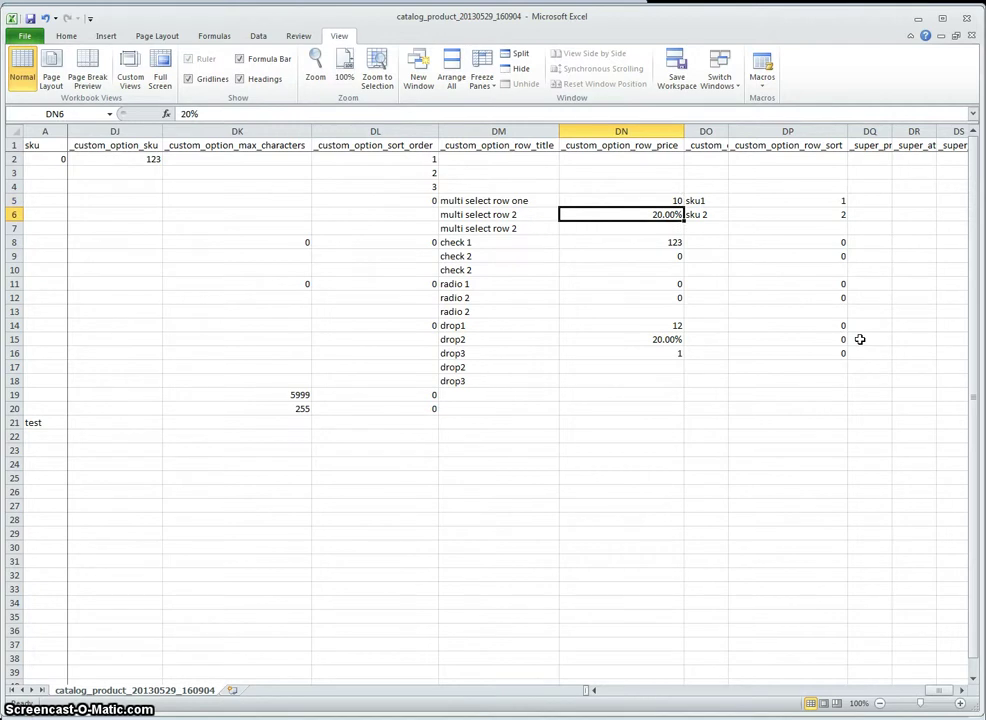
key("Down")
key("Down")
key("Down")
key("Down")
key("Down")
key("Down")
key("Down")
key("Down")
key("Down")
key("Down")
key("Down")
key("Up")
key("Up")
key("Up")
key("Right")
key("Up")
key("Up")
key("Up")
key("Up")
key("Up")
key("Up")
key("Up")
key("Up")
key("Up")
key("Left")
key("Down")
key("Up")
key("Down")
key("Up")
key("Down")
key("Up")
key("Right")
key("Up")
key("Up")
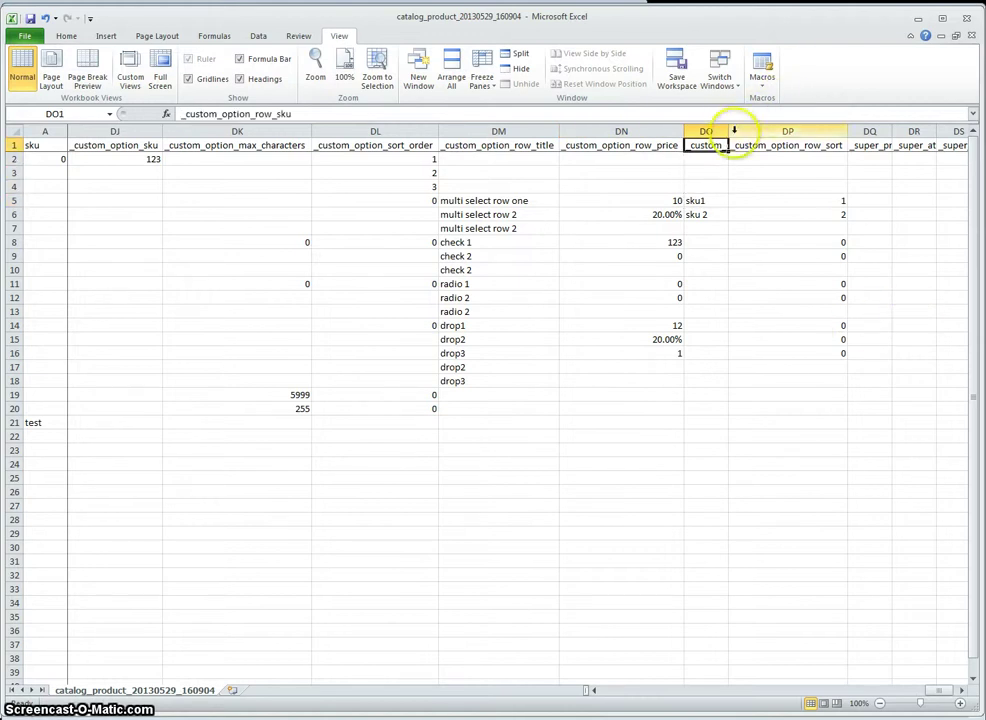
Autofit the _custom_option_row_sku column and check the row SKUs sku1 and sku 2
double_click(726, 134)
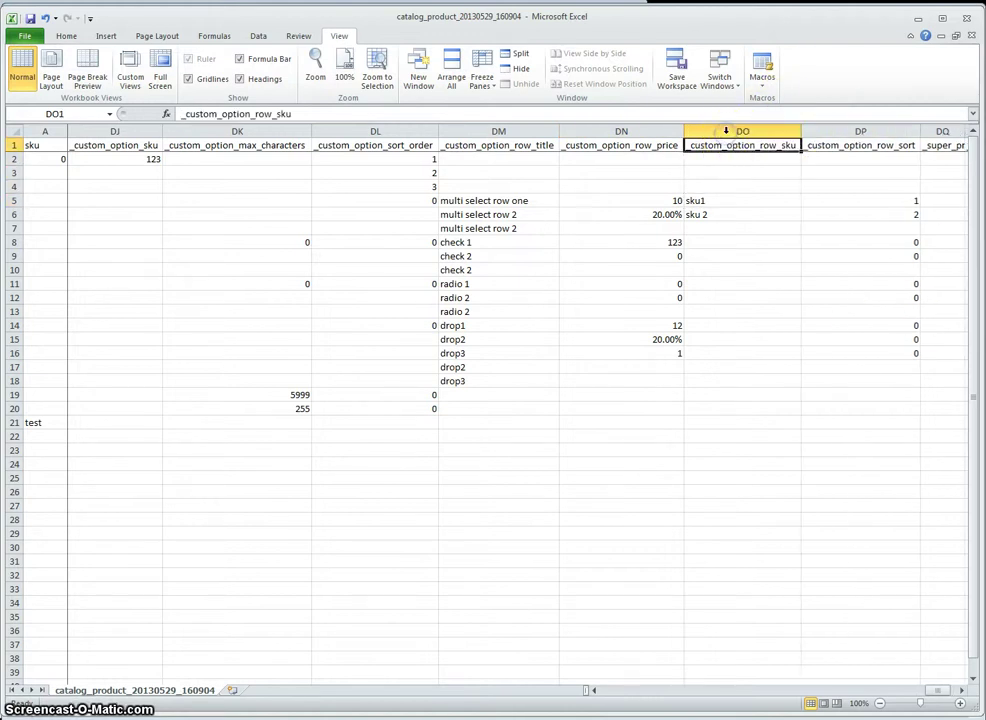
left_click(706, 213)
left_click(703, 201)
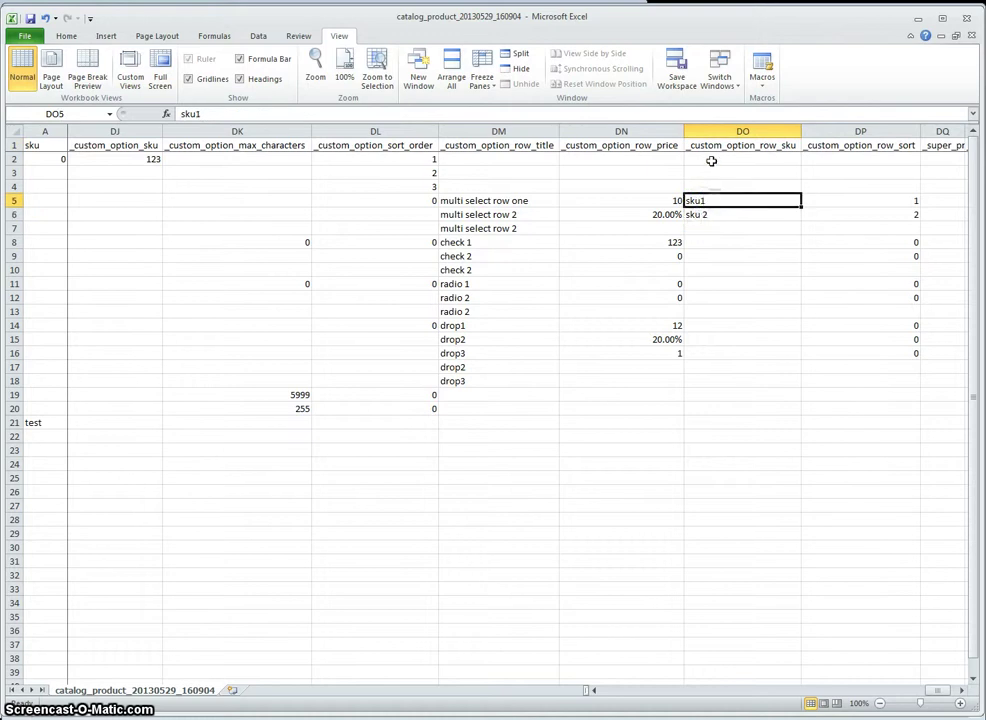
Look over the _custom_option_row_sort column, checking the values 2 and 1
left_click(818, 217)
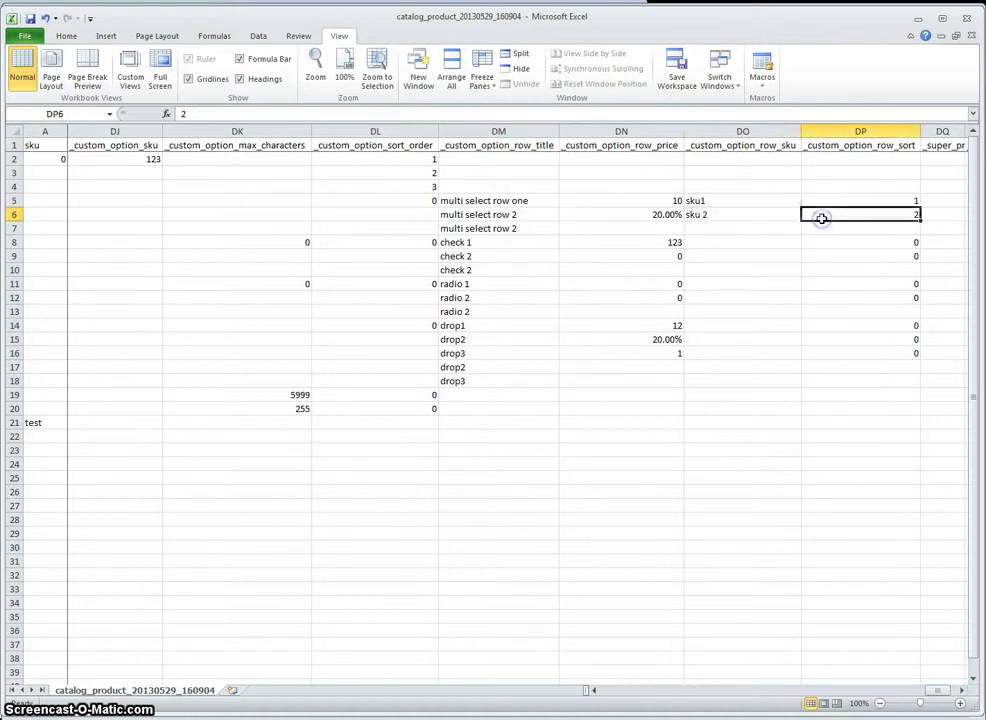
key("Delete")
key("Right")
key("Right")
key("Left")
key("Left")
key("Up")
key("Up")
key("Up")
key("Up")
key("Up")
key("Down")
key("Down")
key("Down")
key("Down")
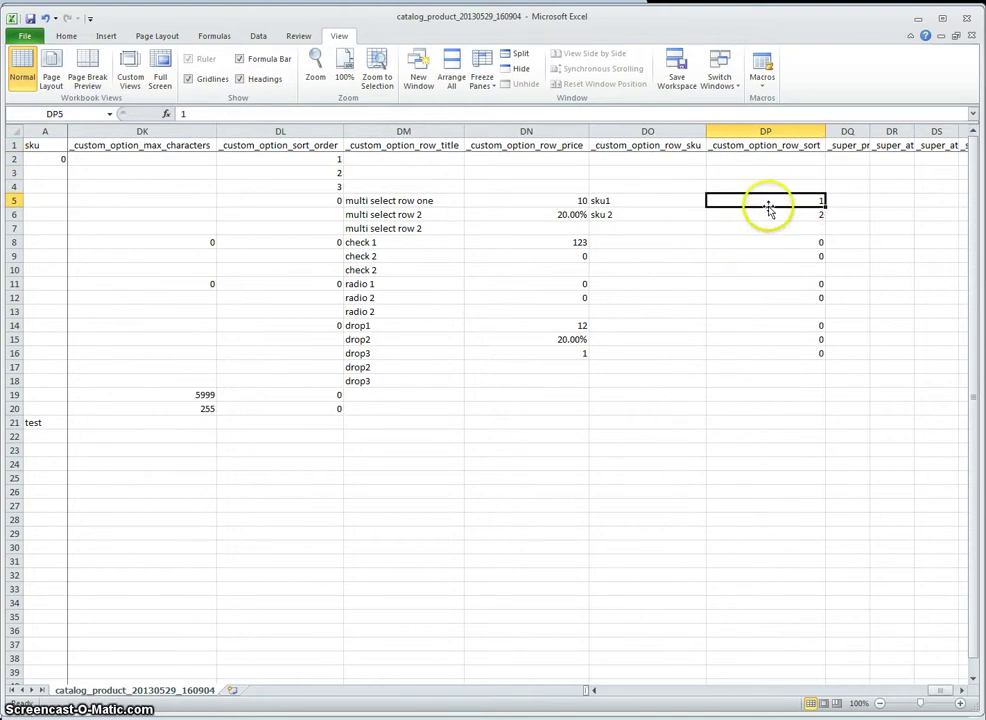
Compare the radio row's sort value with the multi select row sorts 1 and 2
left_click(783, 282)
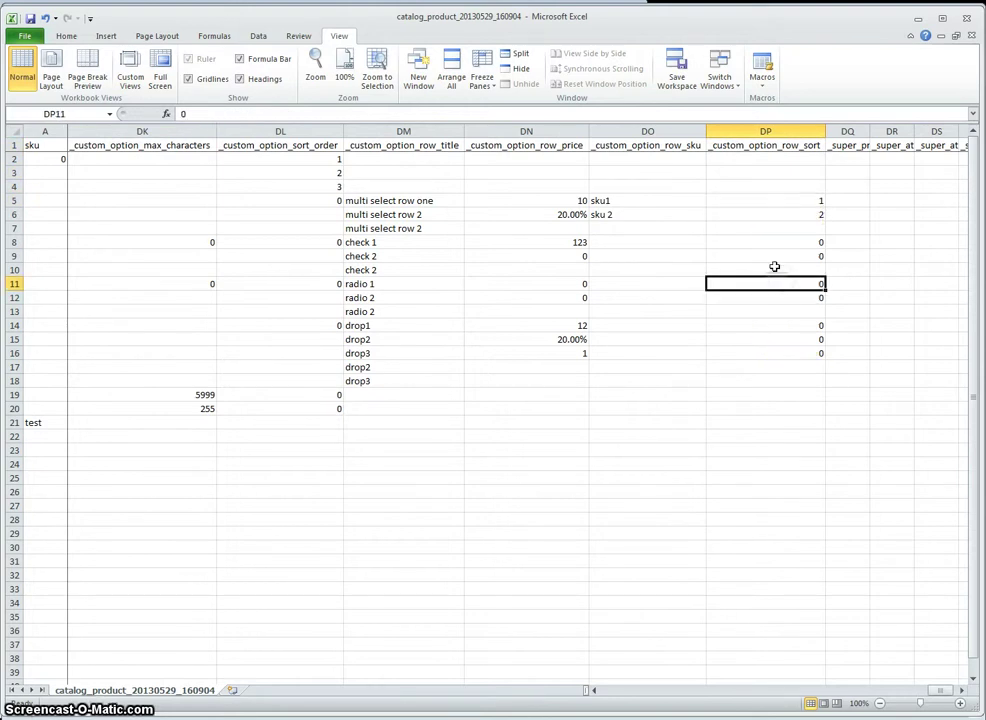
left_click(781, 202)
left_click(783, 213)
left_click(782, 202)
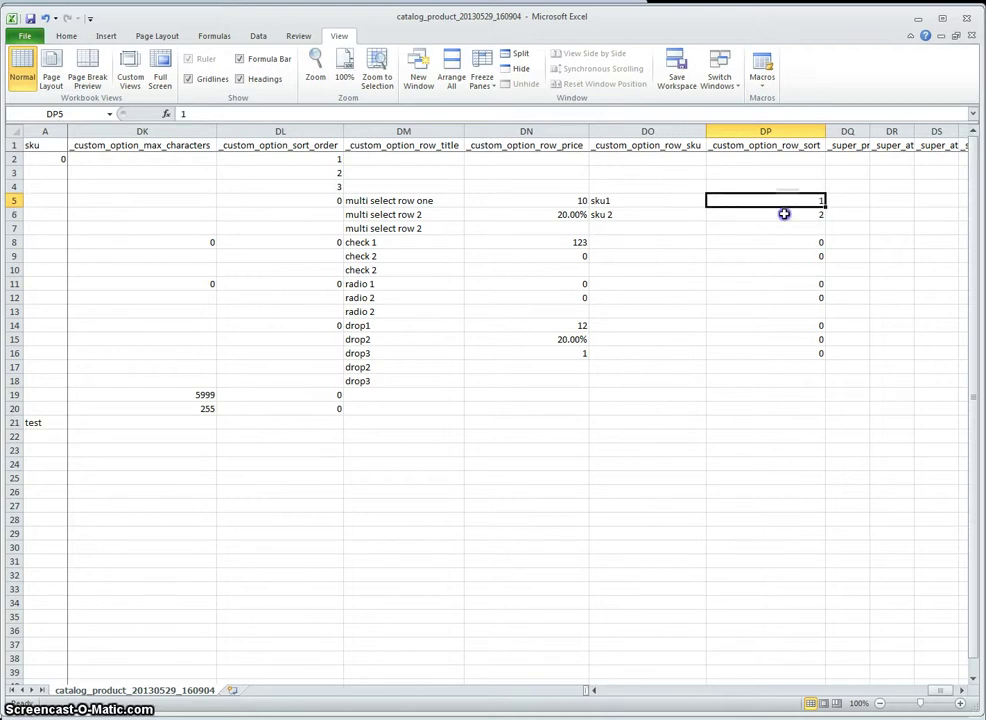
left_click_drag(783, 201, 784, 214)
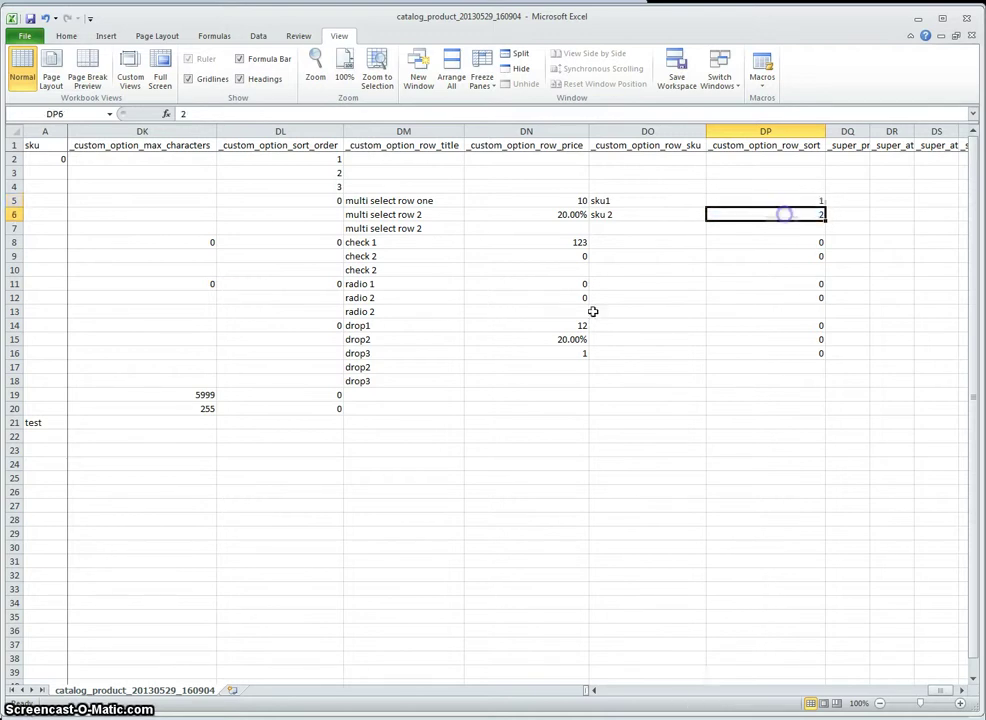
left_click(380, 477)
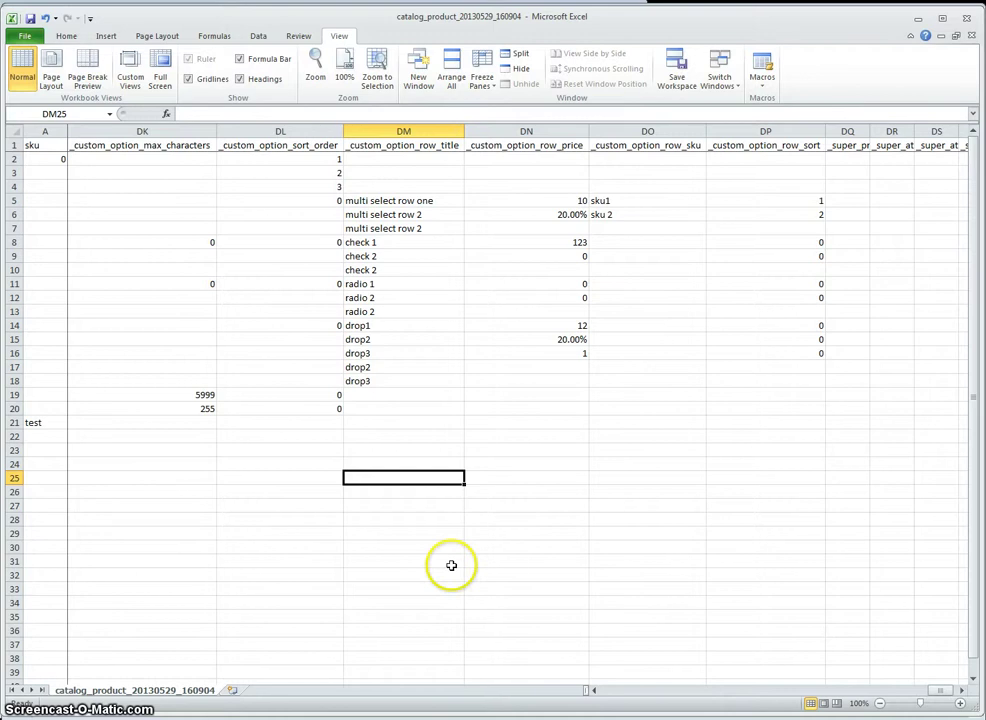
left_click(257, 588)
key("Left")
key("Left")
key("Left")
key("Left")
key("Left")
key("Left")
key("Left")
key("Left")
key("Left")
key("Left")
key("Left")
key("Left")
key("Left")
key("Left")
key("Left")
key("Left")
key("Left")
key("Left")
key("Left")
key("Left")
key("Left")
key("Left")
key("Left")
key("Left")
key("Left")
key("Left")
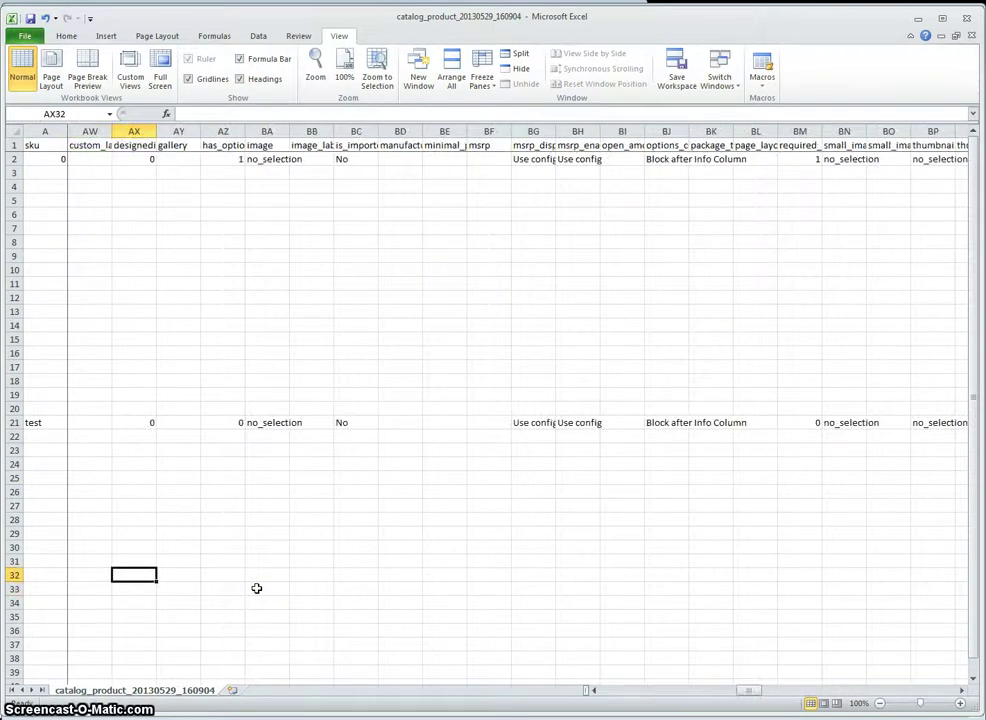
key("Right")
key("Right")
key("Right")
key("Right")
key("Right")
key("Right")
key("Right")
key("Right")
key("Right")
key("Up")
key("ctrl+Right")
key("Left")
key("Down")
key("Down")
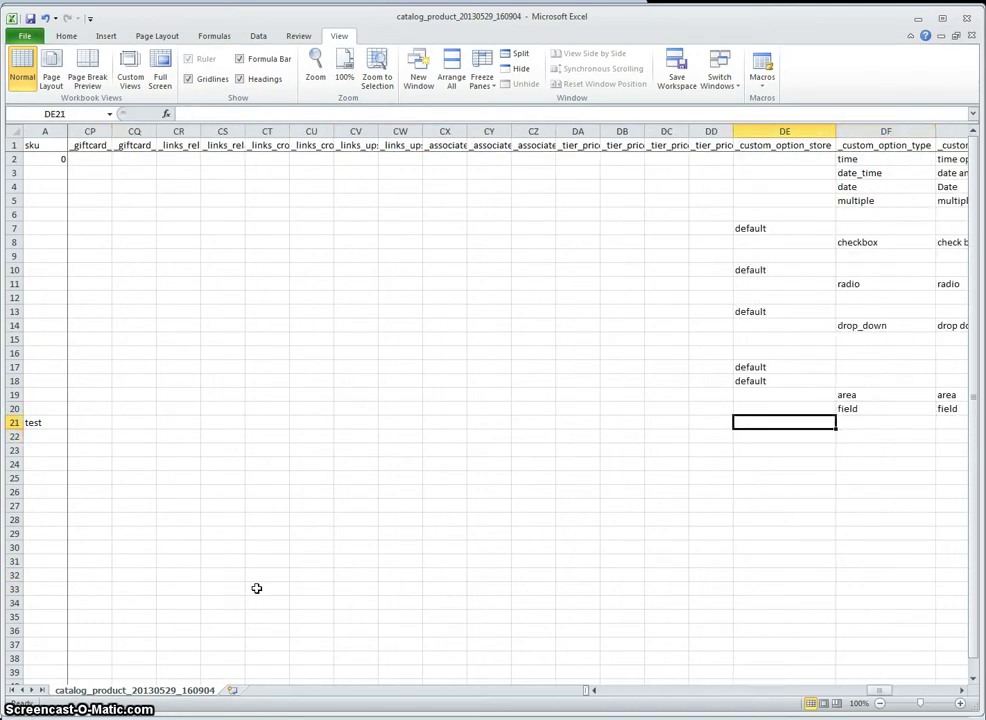
key("Right")
key("Right")
key("Right")
key("Right")
key("Right")
key("Right")
key("Right")
key("Right")
key("Right")
key("Left")
key("Left")
key("Left")
key("Left")
key("Left")
key("Left")
key("Left")
key("Left")
key("Left")
key("Left")
key("Left")
key("Left")
key("Left")
key("Left")
key("Left")
key("Left")
key("Left")
key("Left")
key("Left")
key("Left")
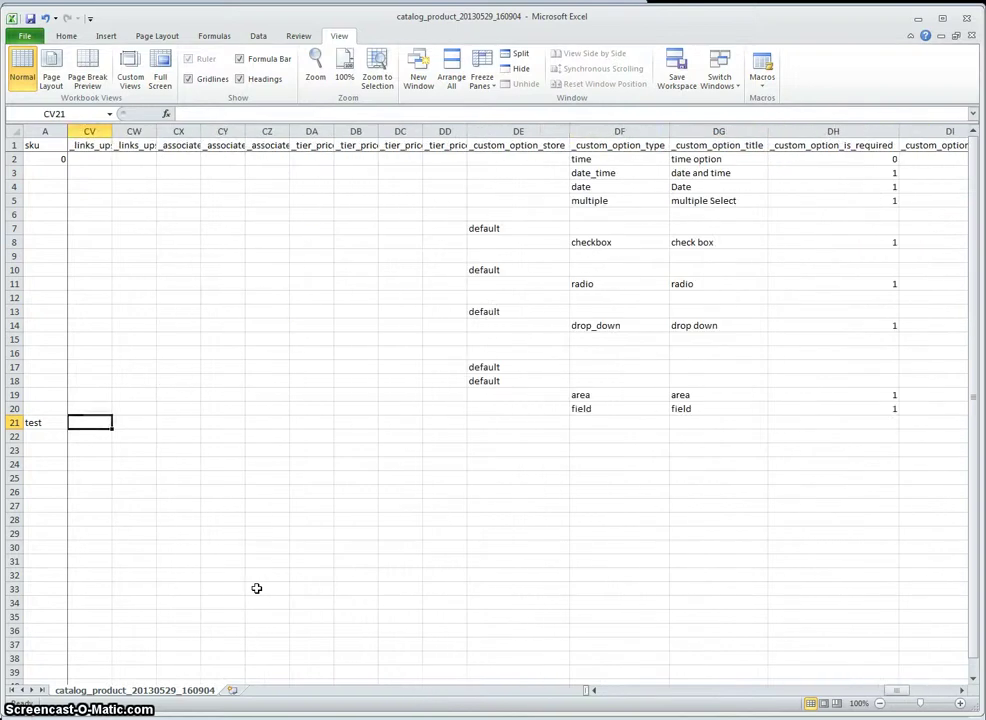
key("Left")
key("Left")
key("Left")
key("Left")
key("Left")
key("Left")
key("Left")
key("Left")
key("Left")
key("Left")
key("Left")
key("Left")
key("Left")
key("Left")
key("Left")
key("Left")
key("Left")
key("Left")
key("Left")
key("Left")
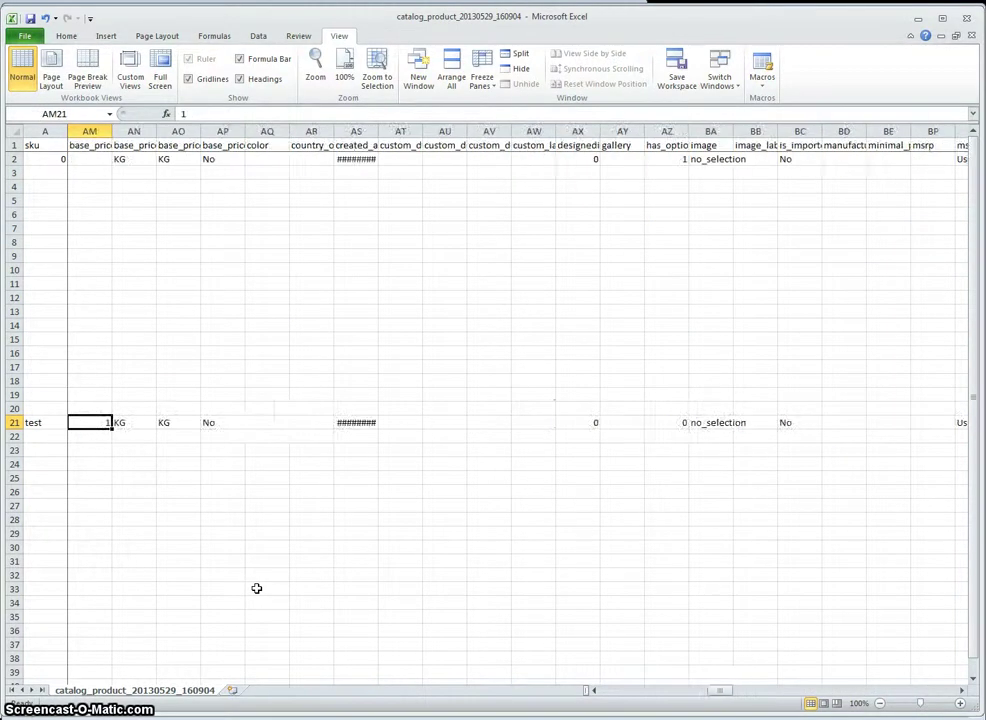
left_click(180, 560)
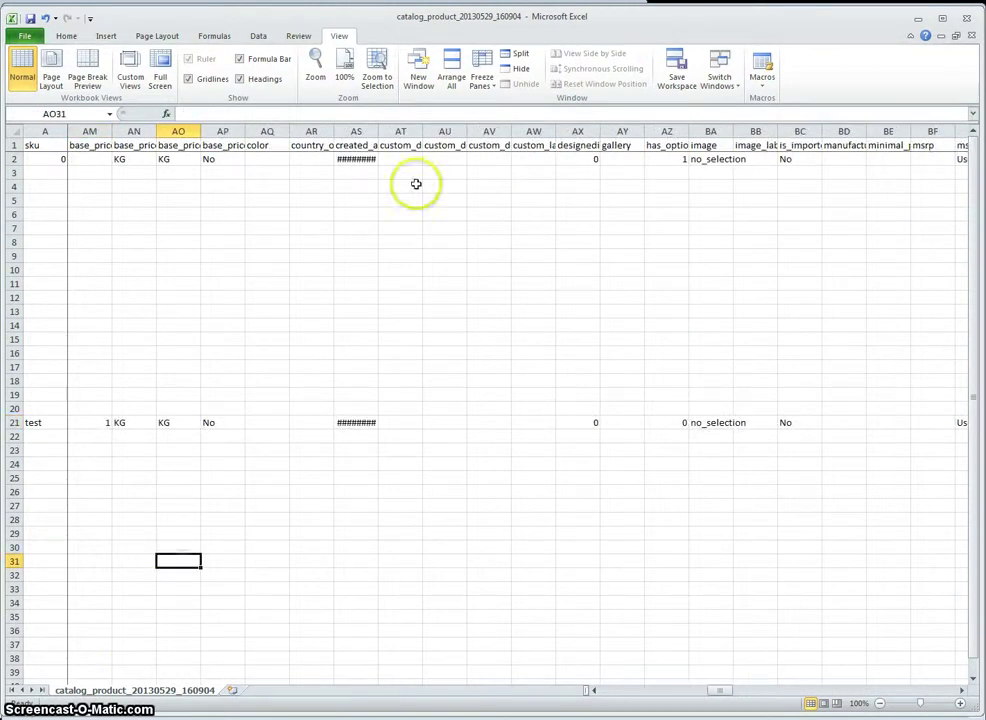
left_click(768, 241)
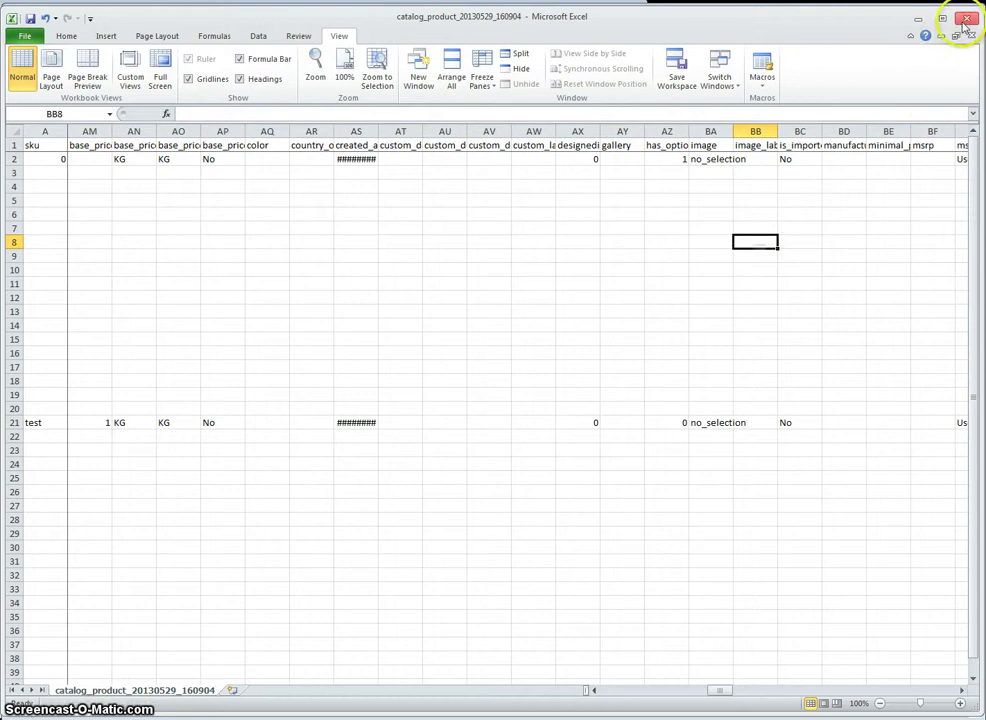
left_click(857, 258)
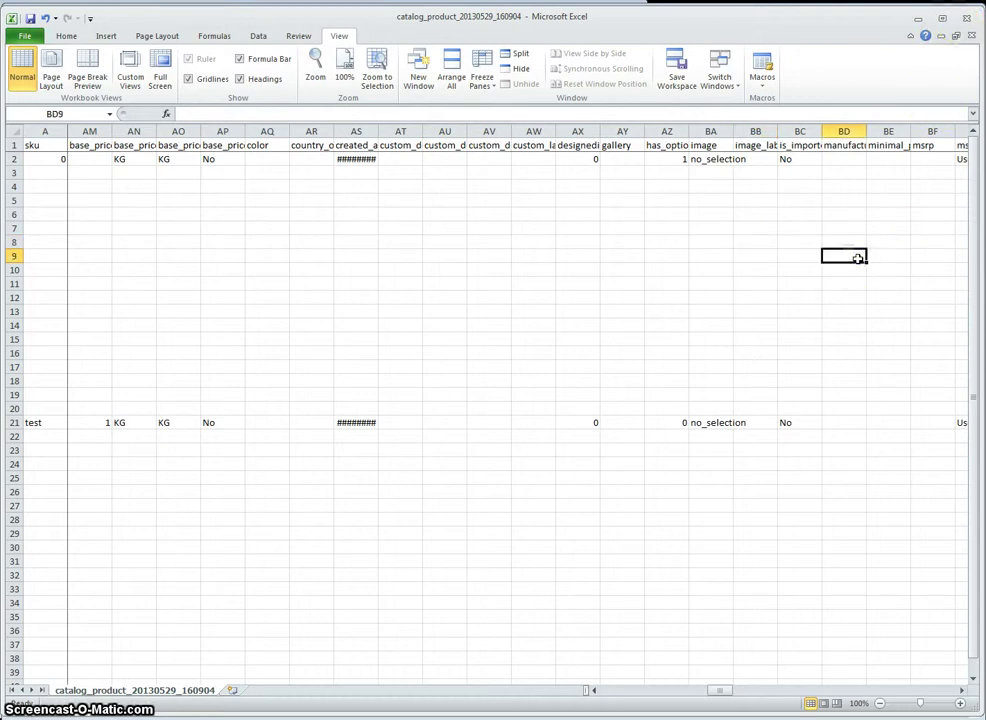